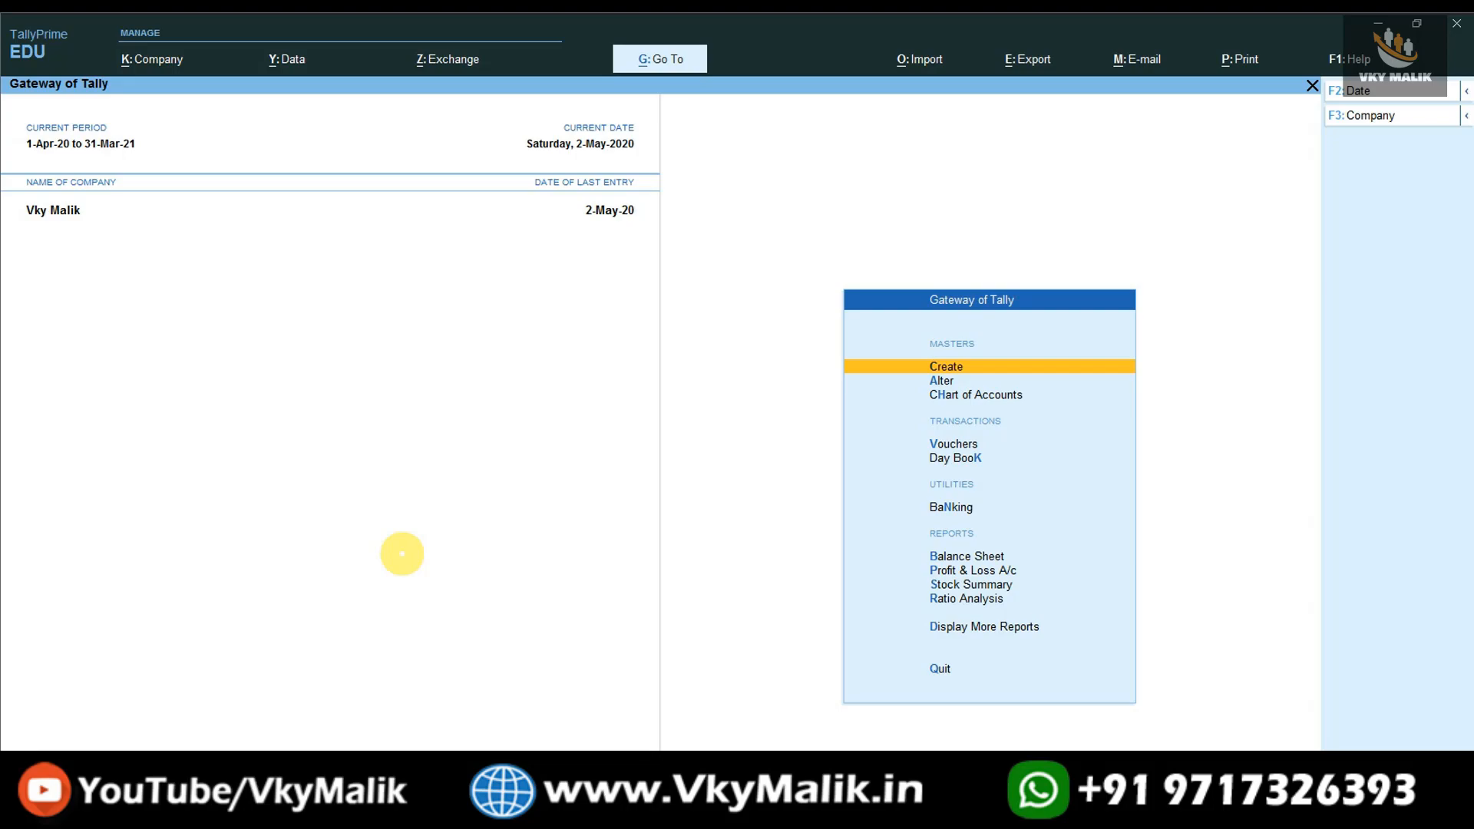
- Enable multiple price levels in the company's inventory features and return to the Gateway of Tally
key(F11)
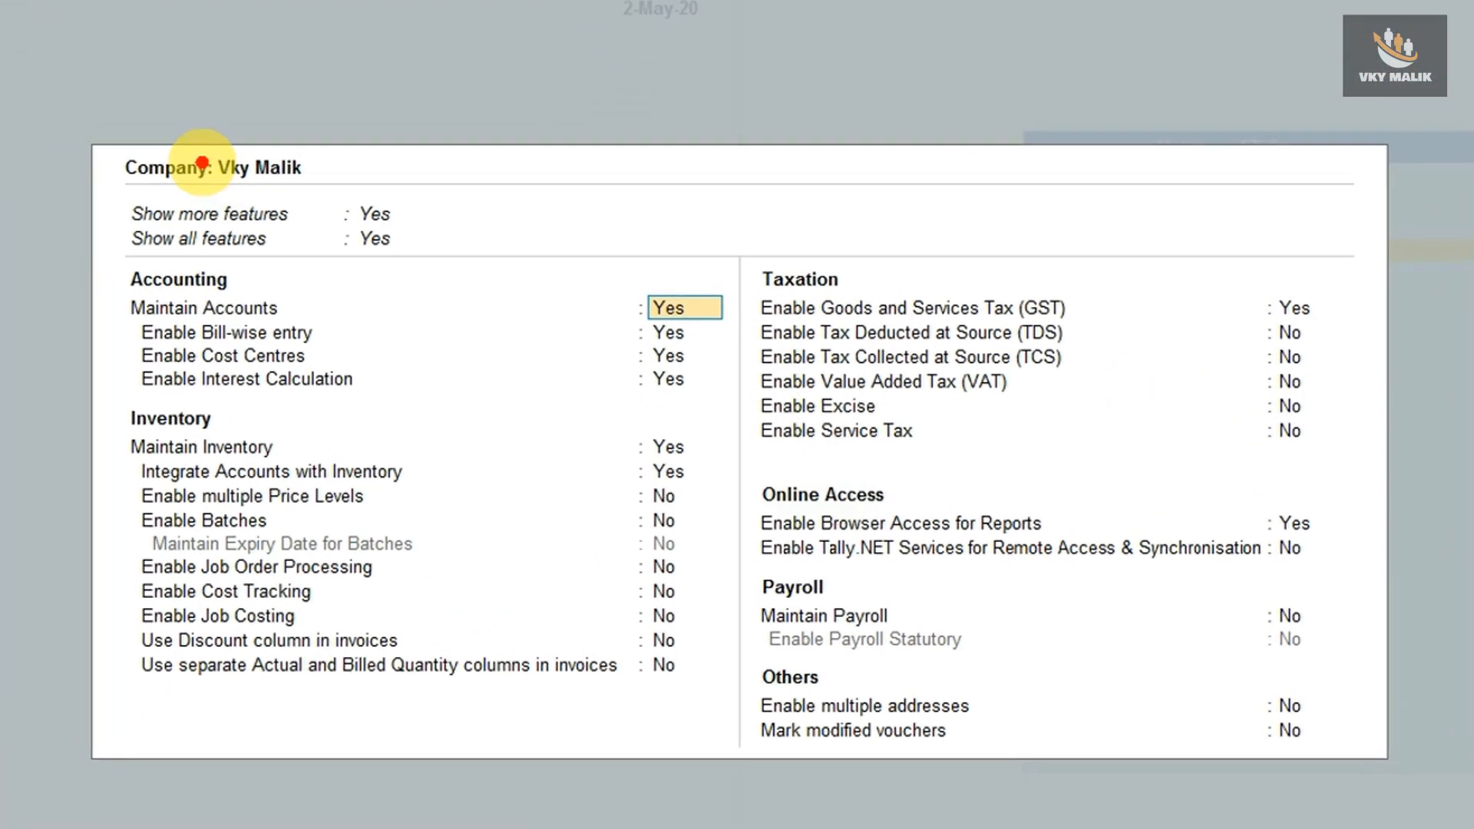
key(BackSpace)
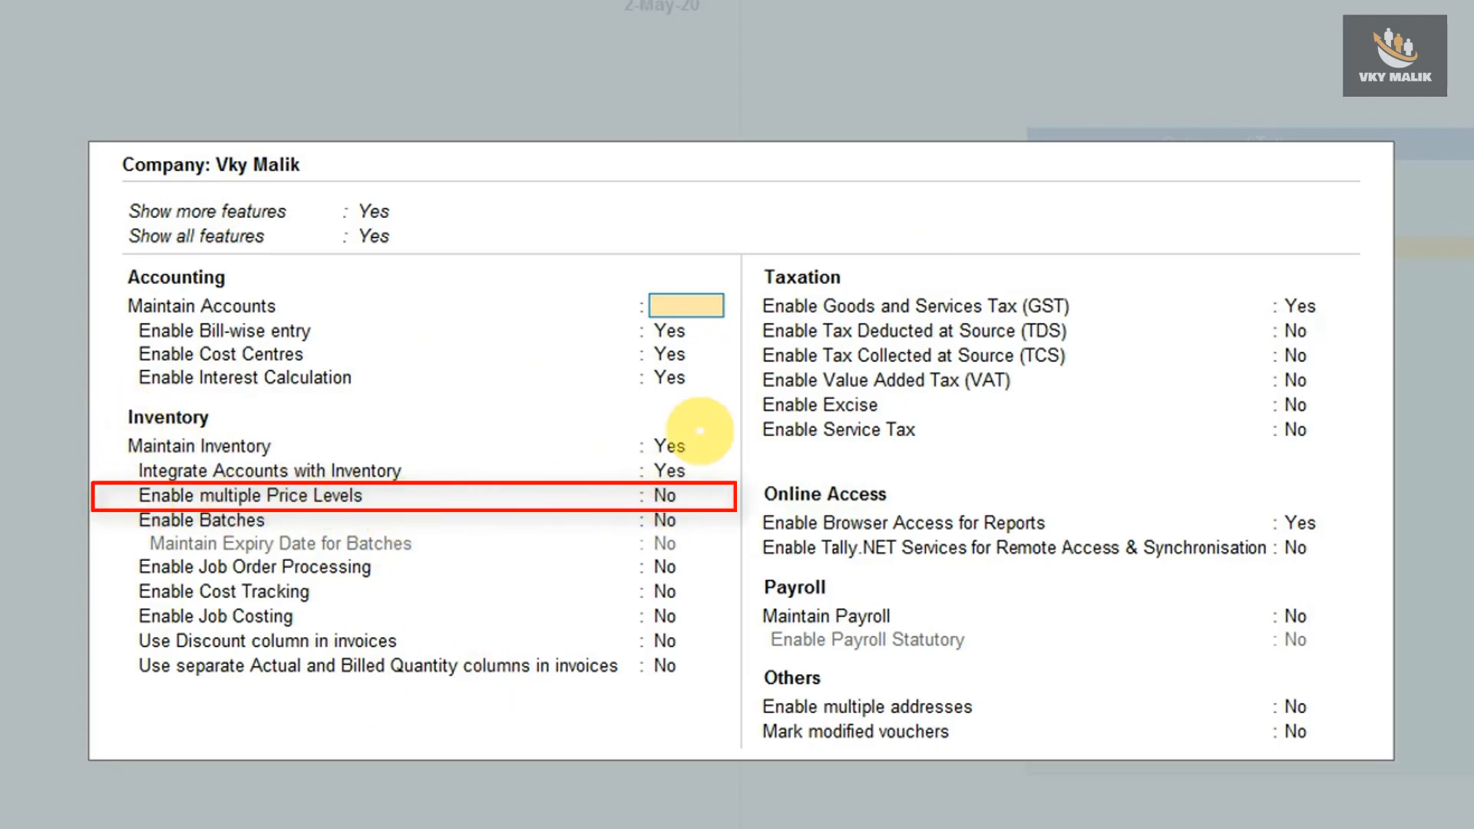
key(Return)
key(Return)
key(Return)
key(Return)
key(Return)
key(Return)
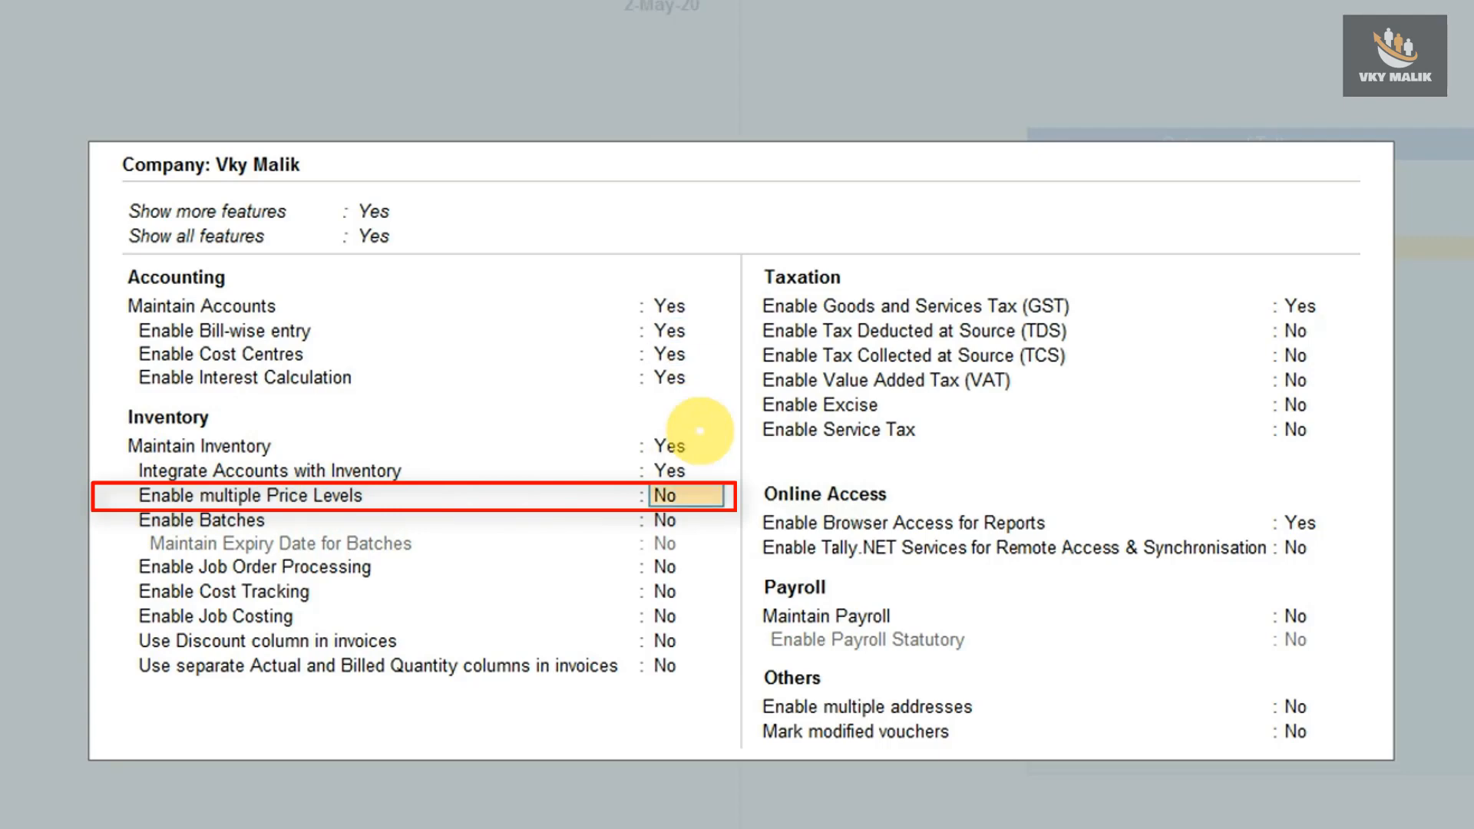
text(y)
key(Return)
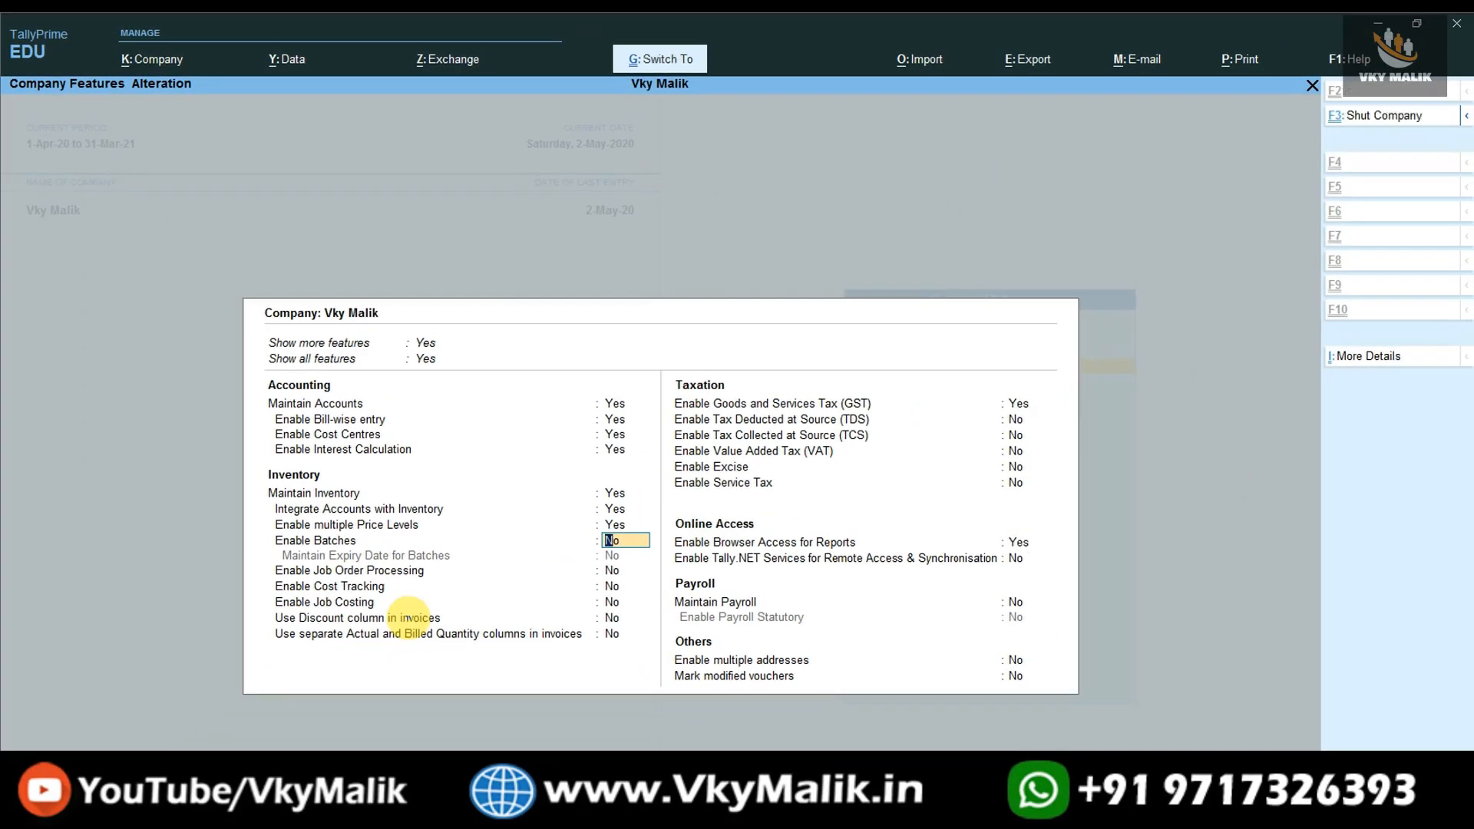
key(Escape)
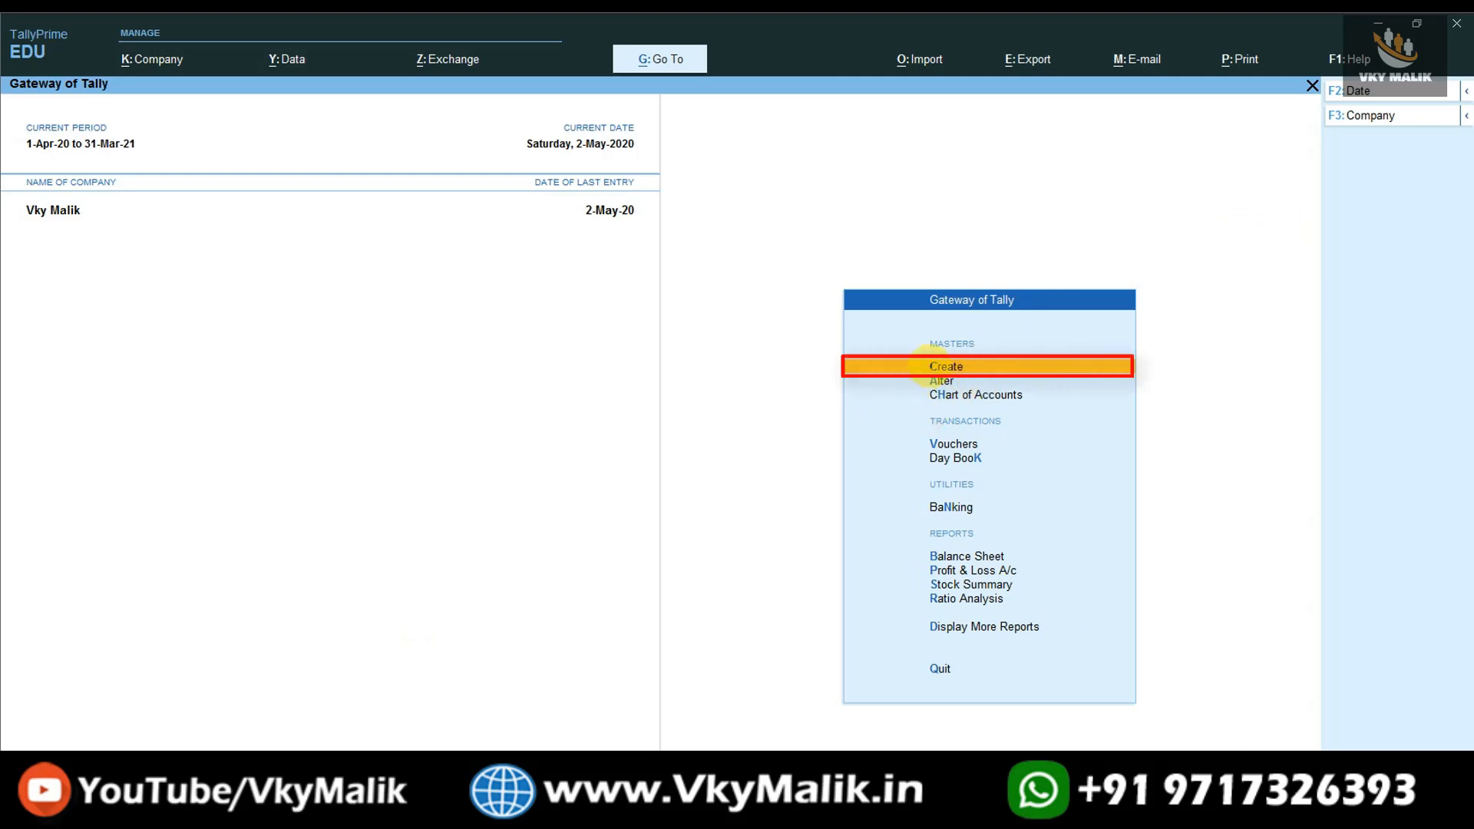
- Create a company price level named Retail in the inventory masters and save it
click(932, 366)
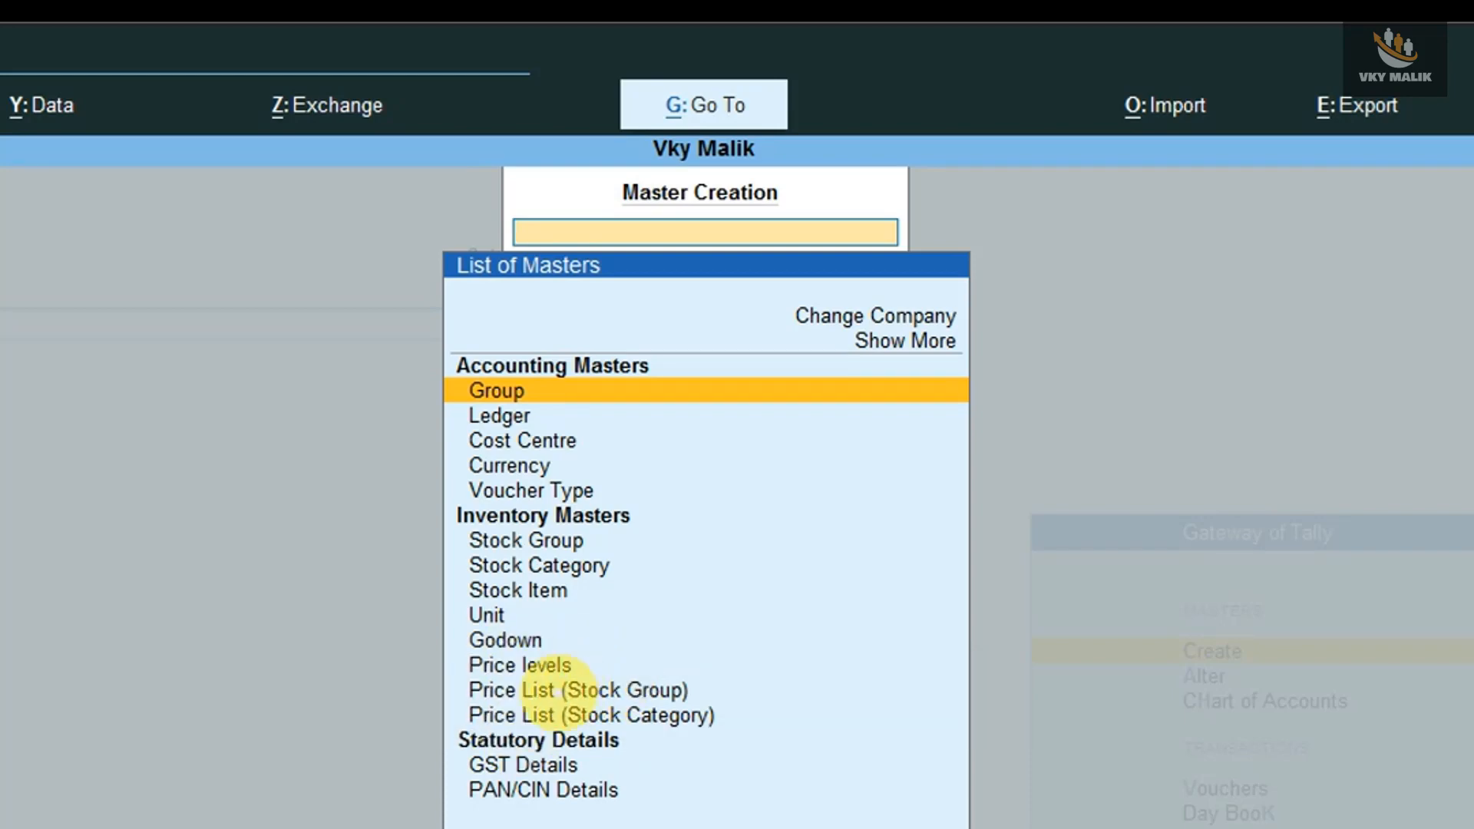
key(Down)
key(Down)
key(Down)
key(Down)
key(Down)
key(Down)
key(Down)
key(Down)
key(Down)
key(Down)
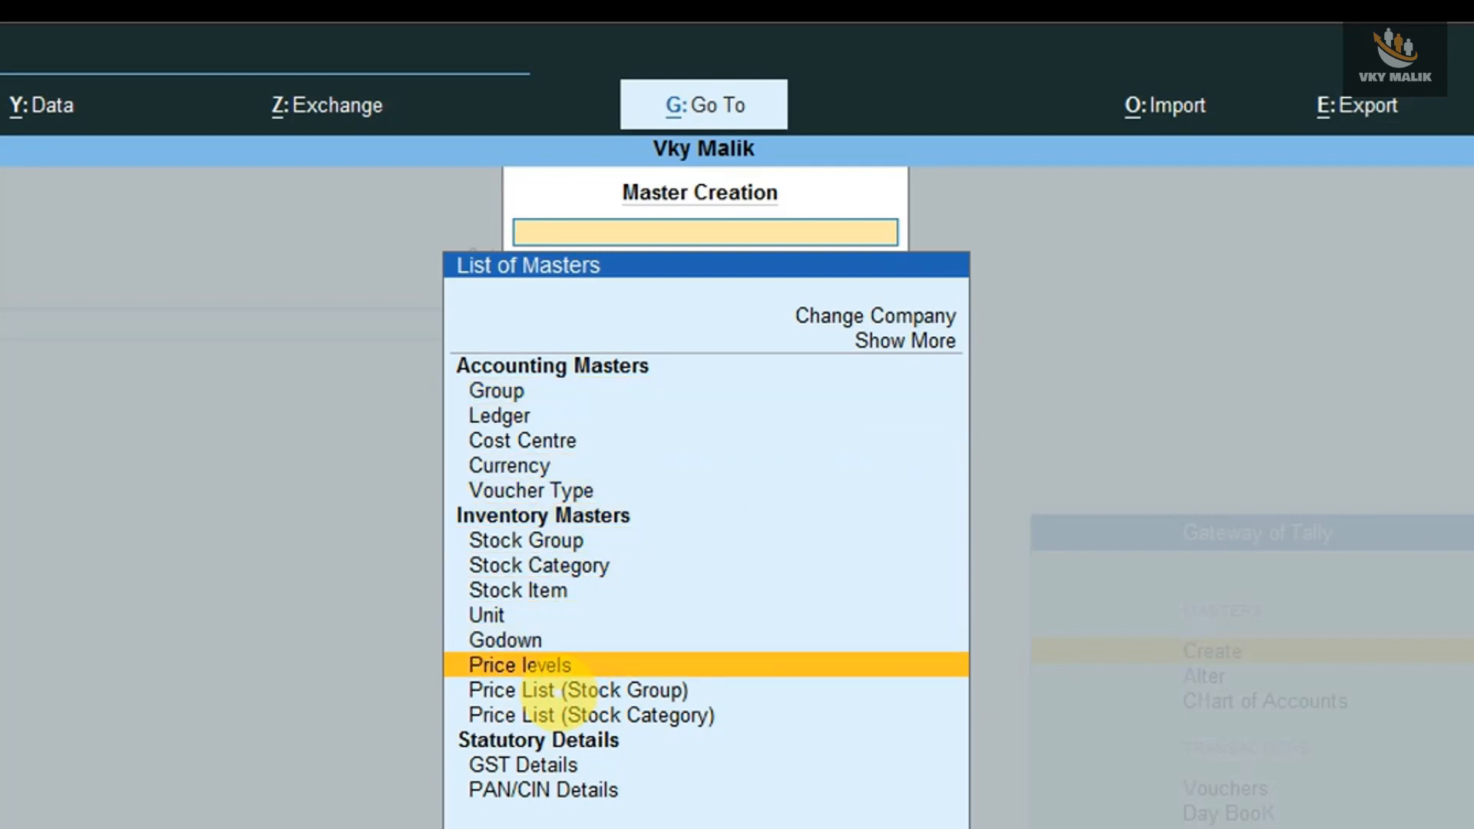
key(Return)
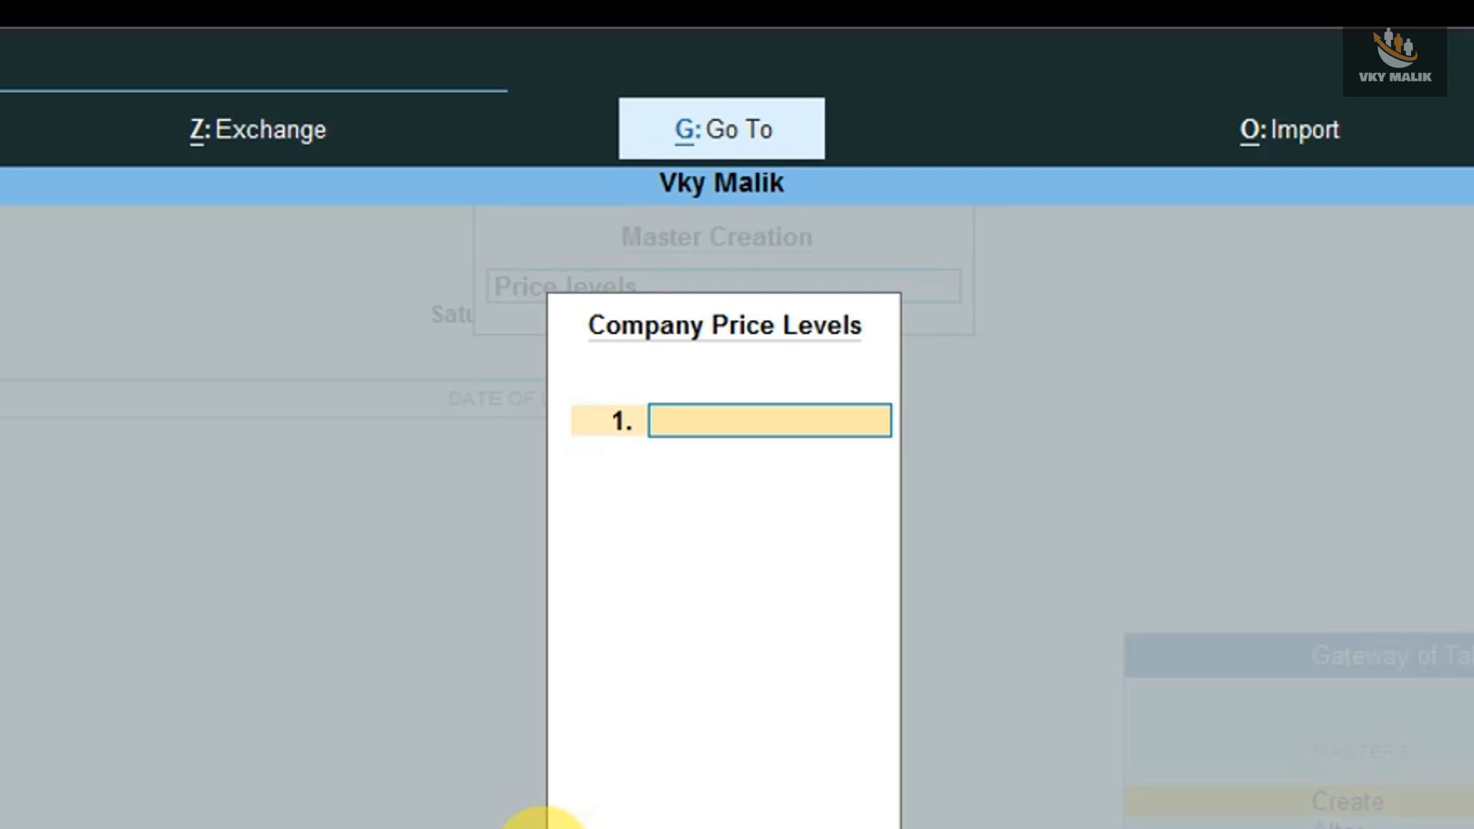
text(Retail)
key(Return)
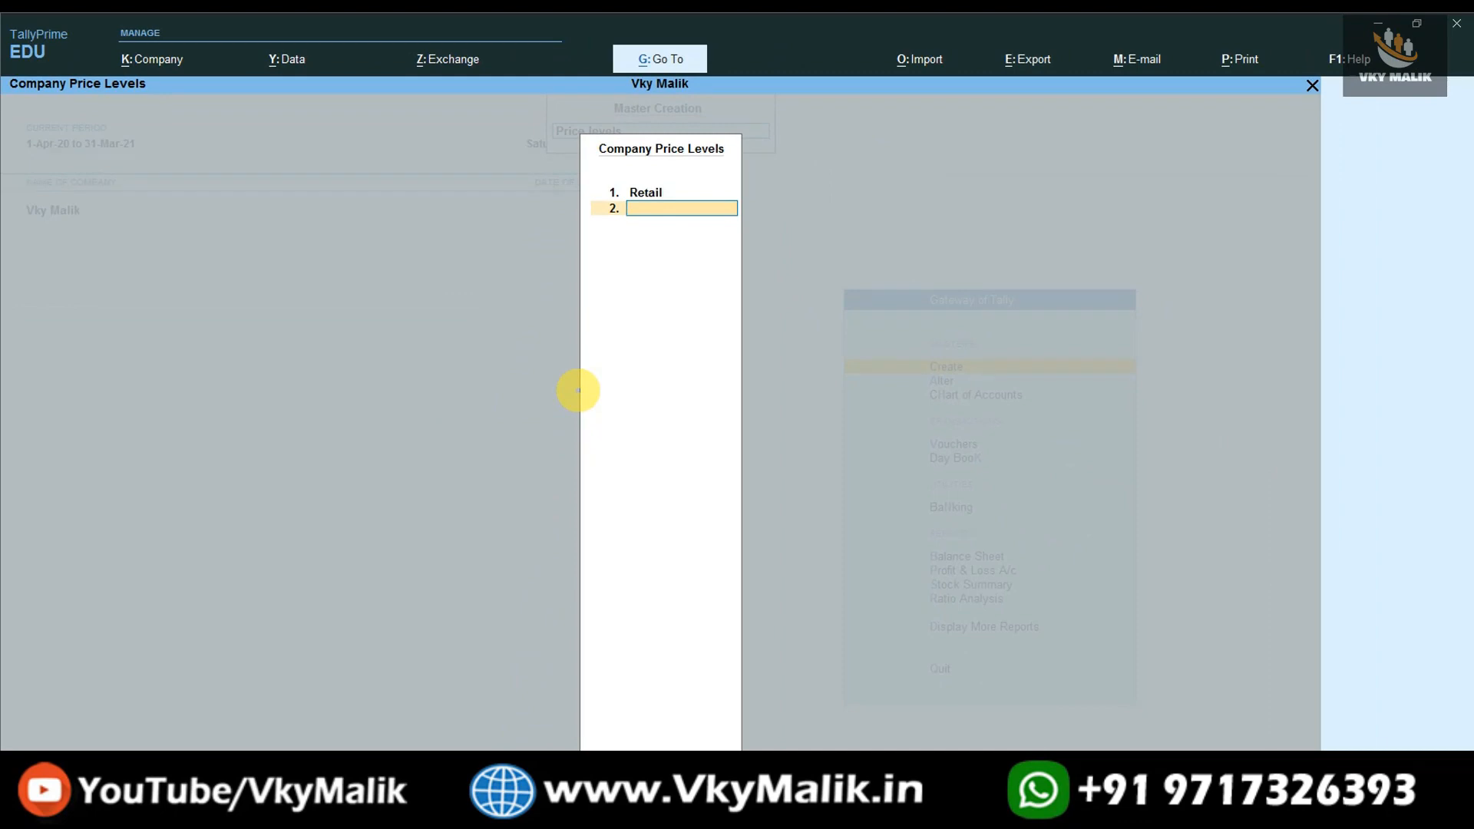
key(Return)
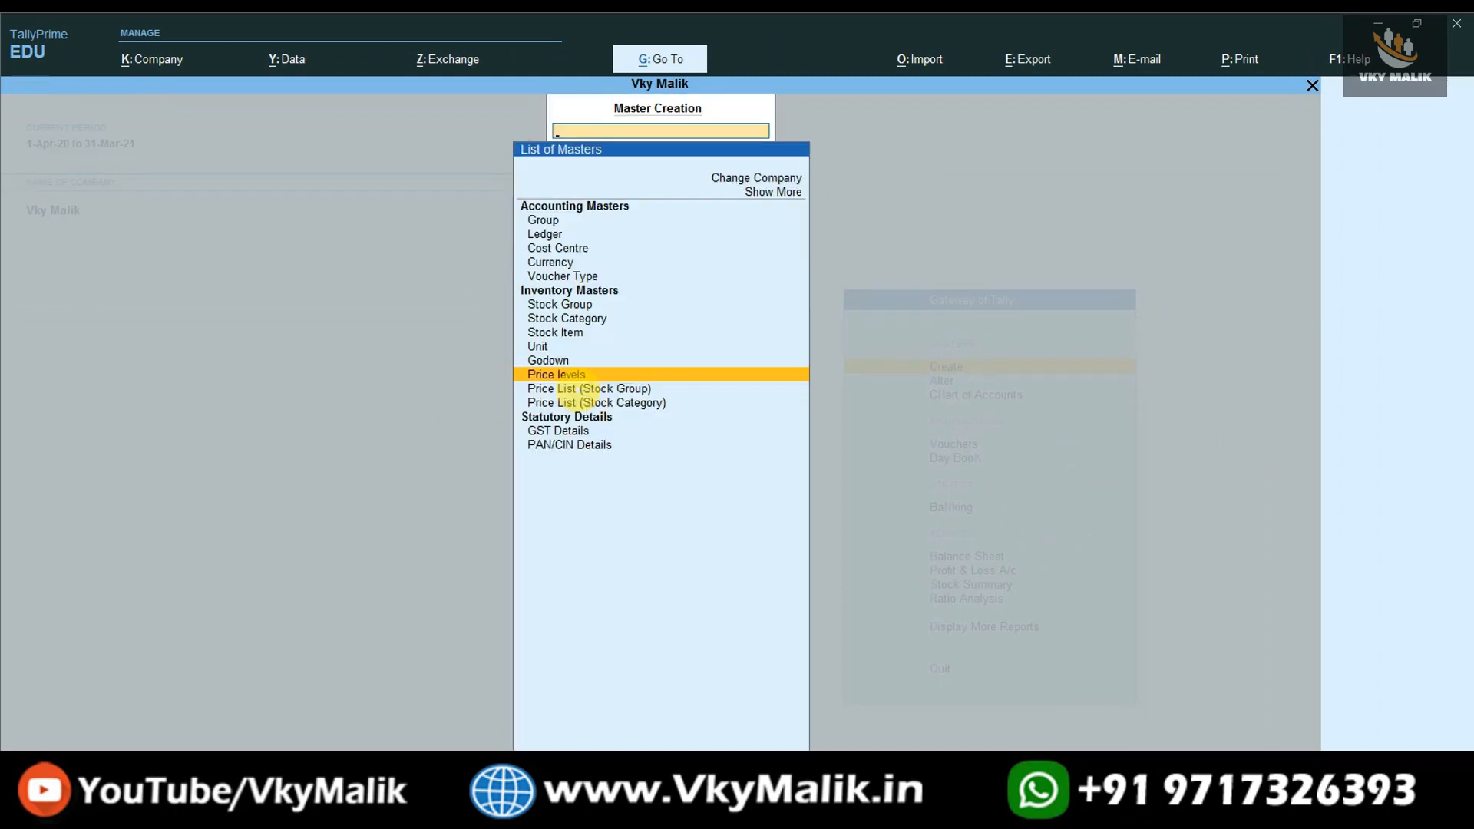
- Start a stock group price list for Redmi at the Retail price level, applicable from 1-Apr-20
key(Down)
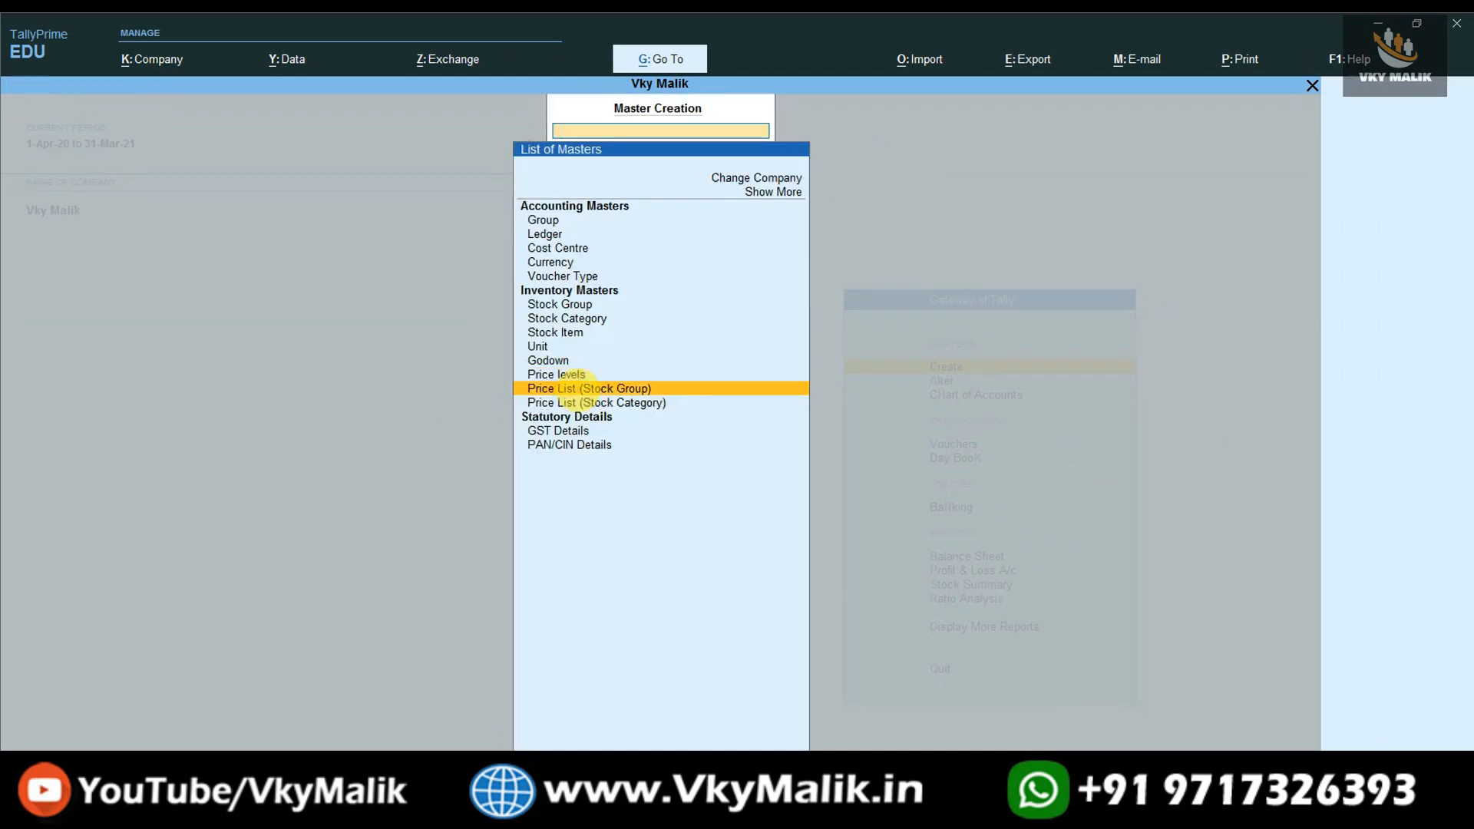
key(Return)
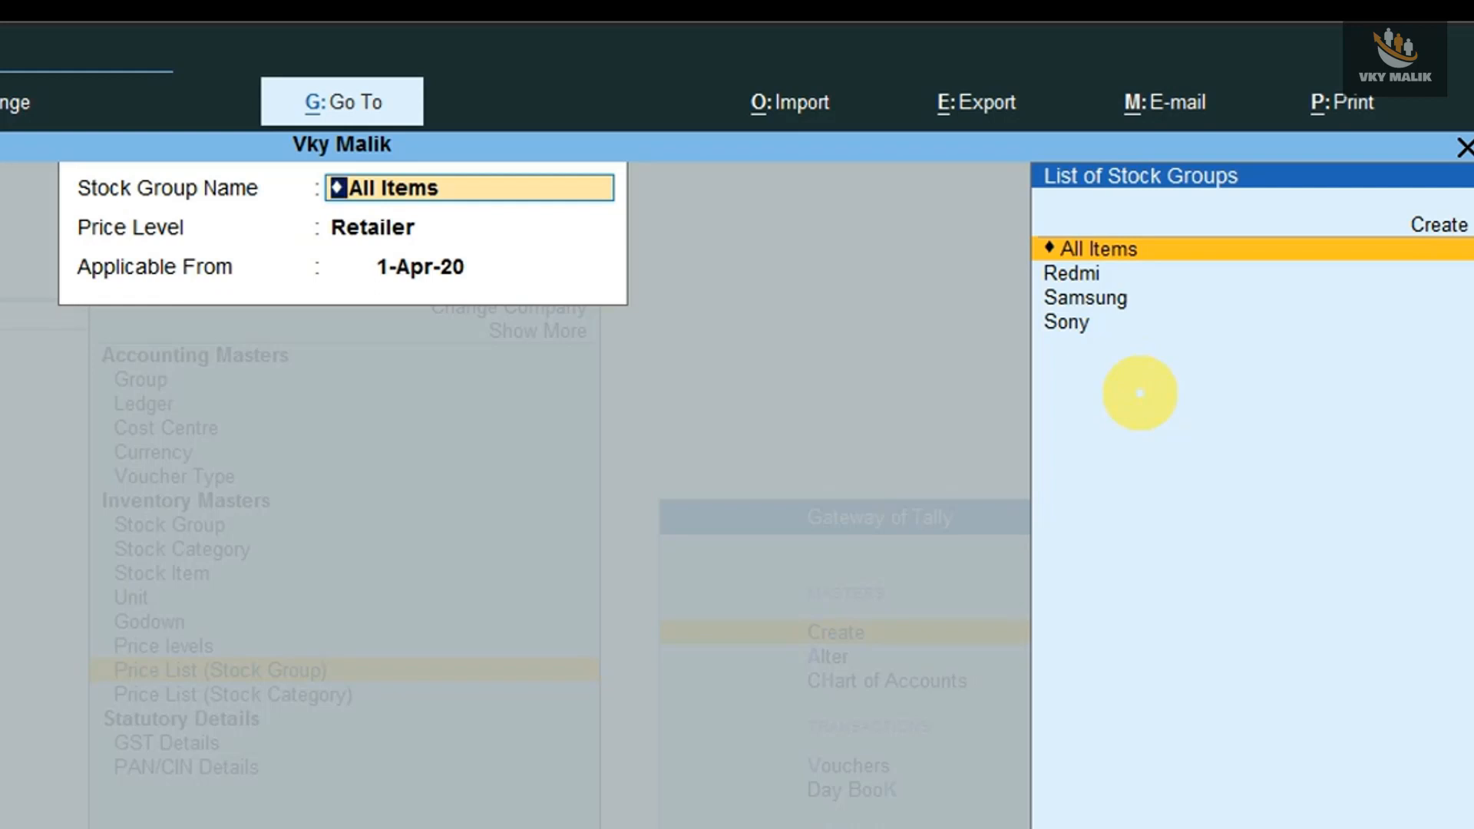
key(Down)
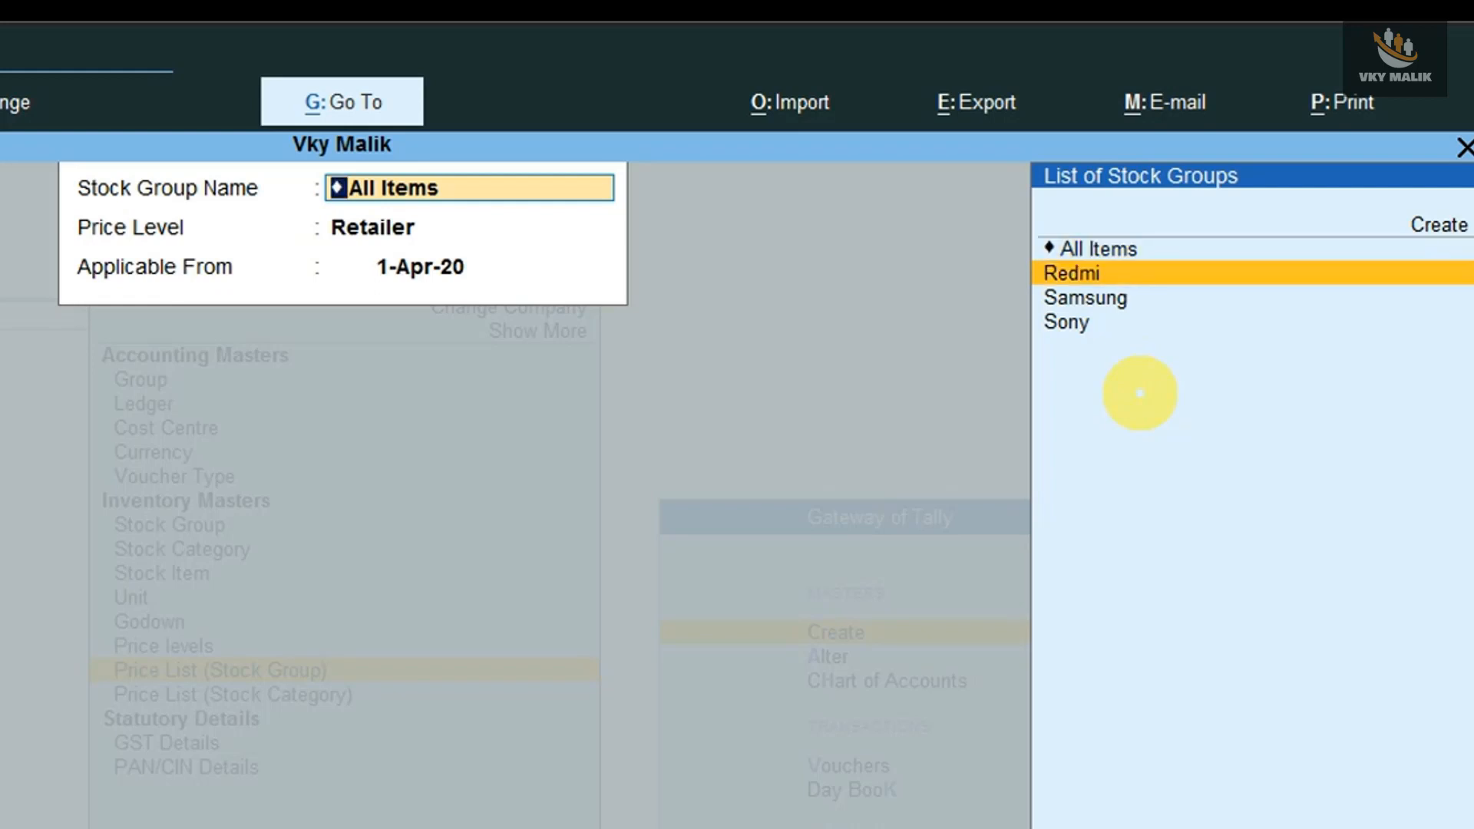
key(Return)
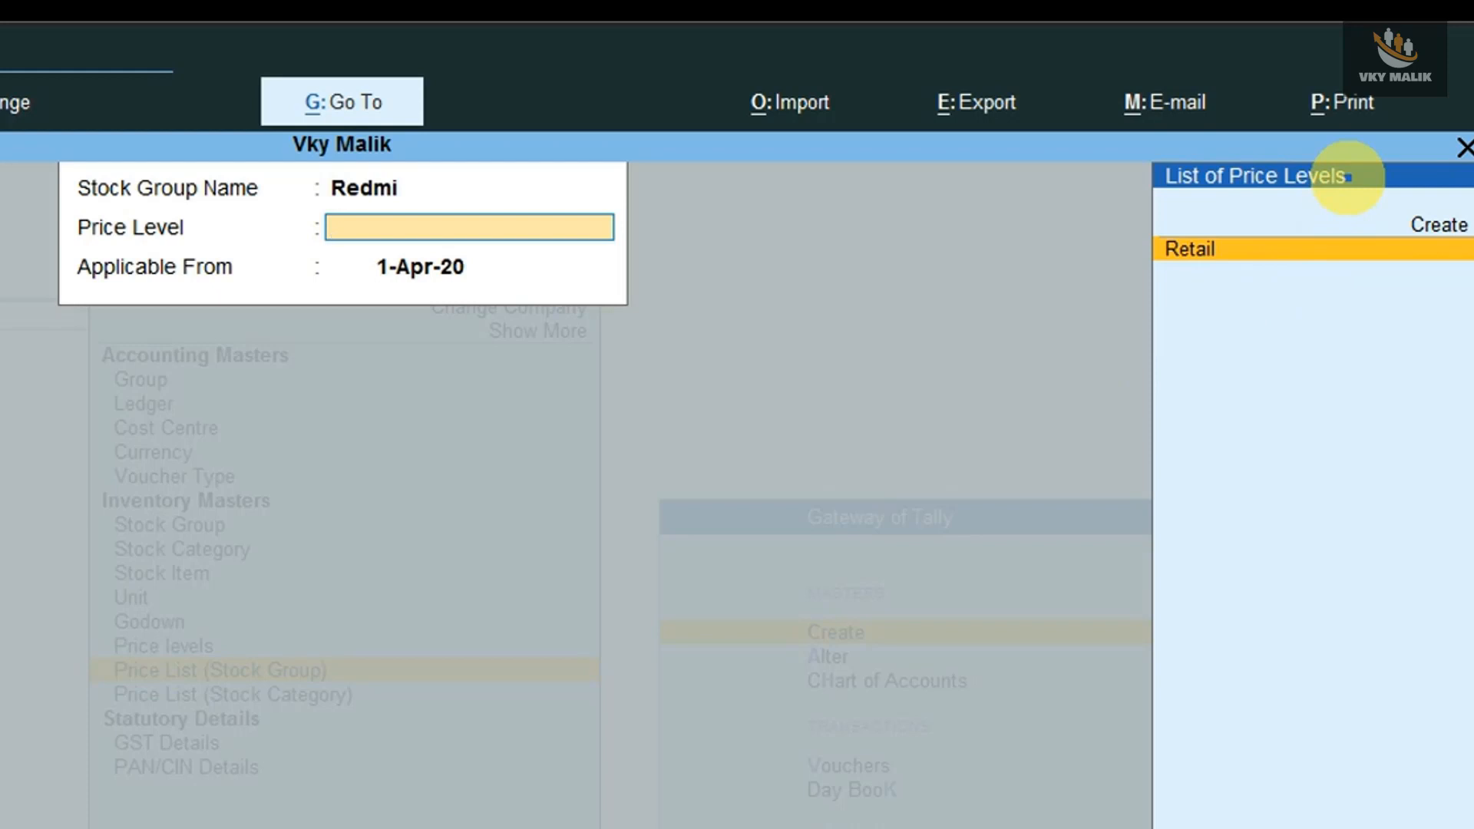
key(Return)
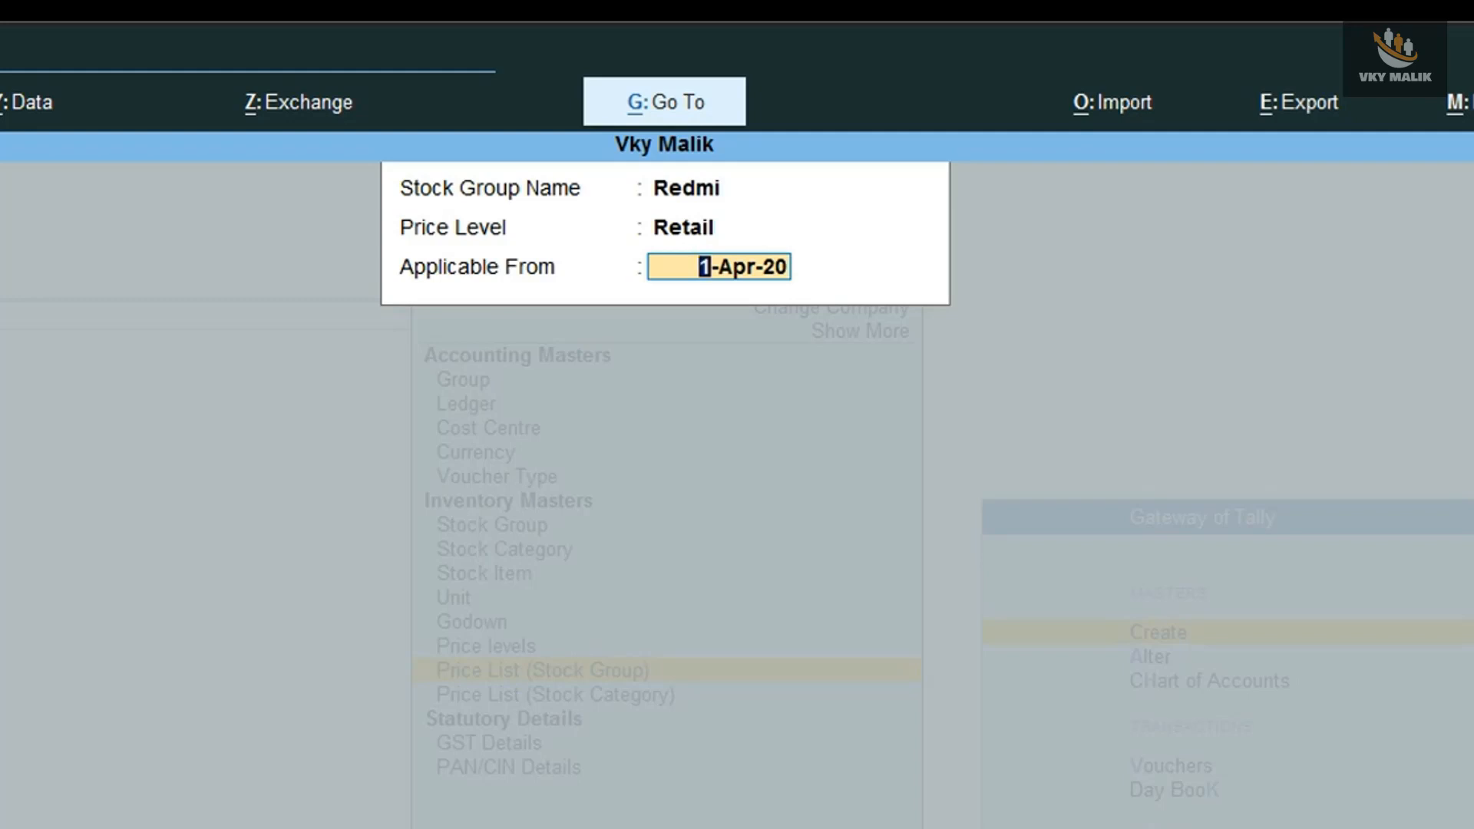
key(Return)
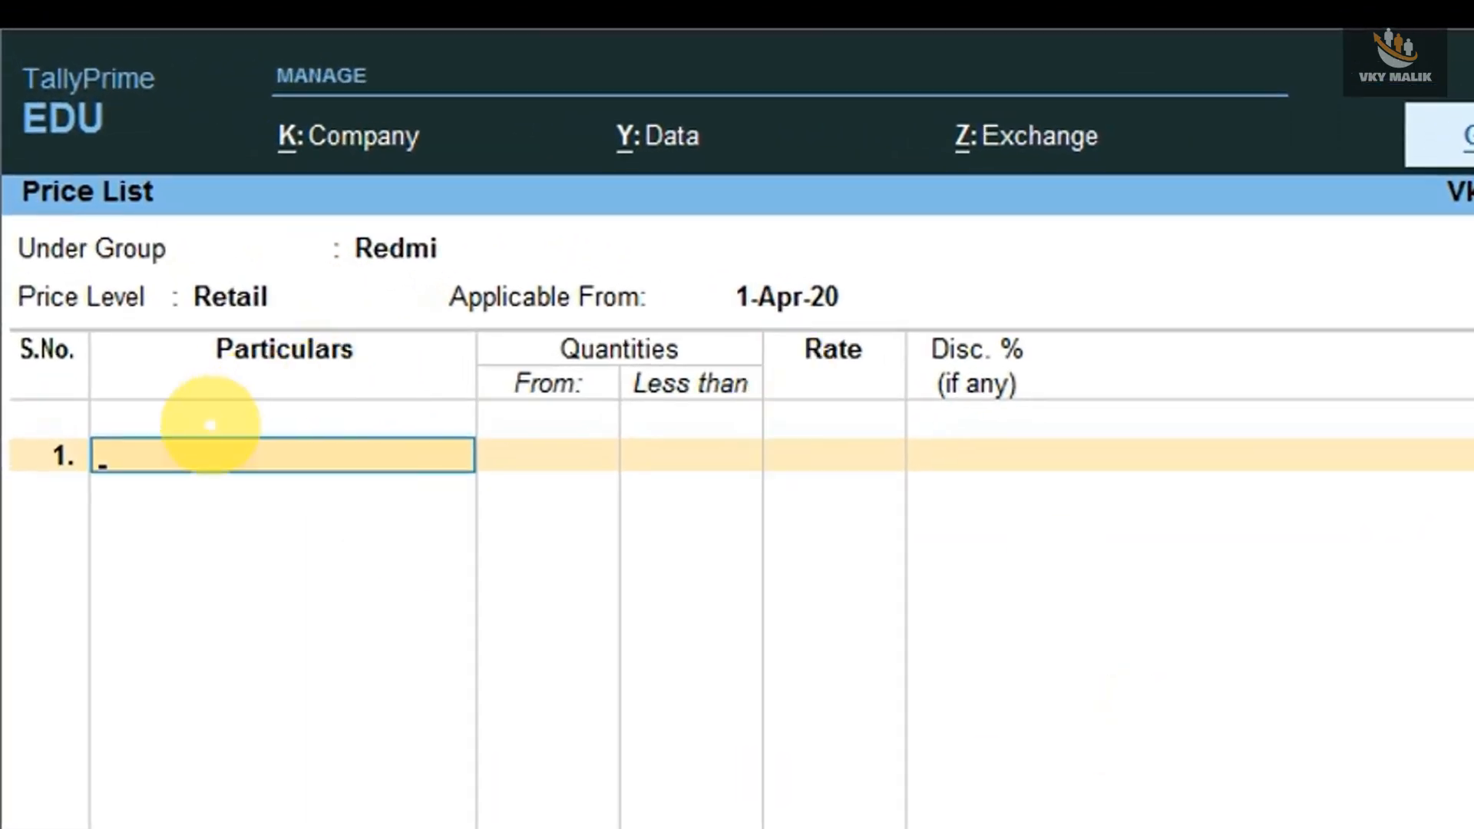
- Add Redmi Note 8 to the price list with a rate of 15,000 for less than 10 PCS and no discount
key(Return)
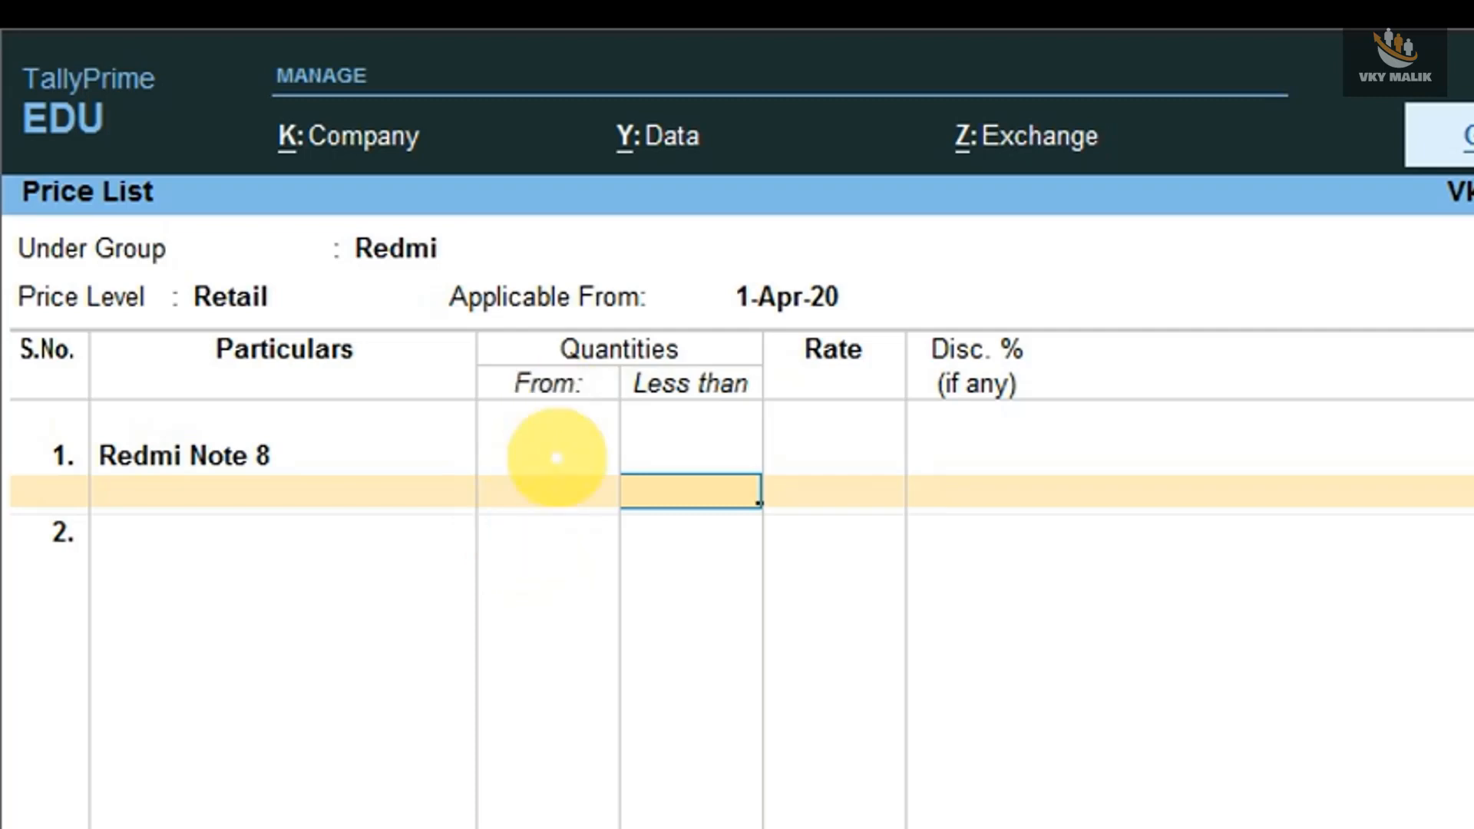
text(10)
key(Return)
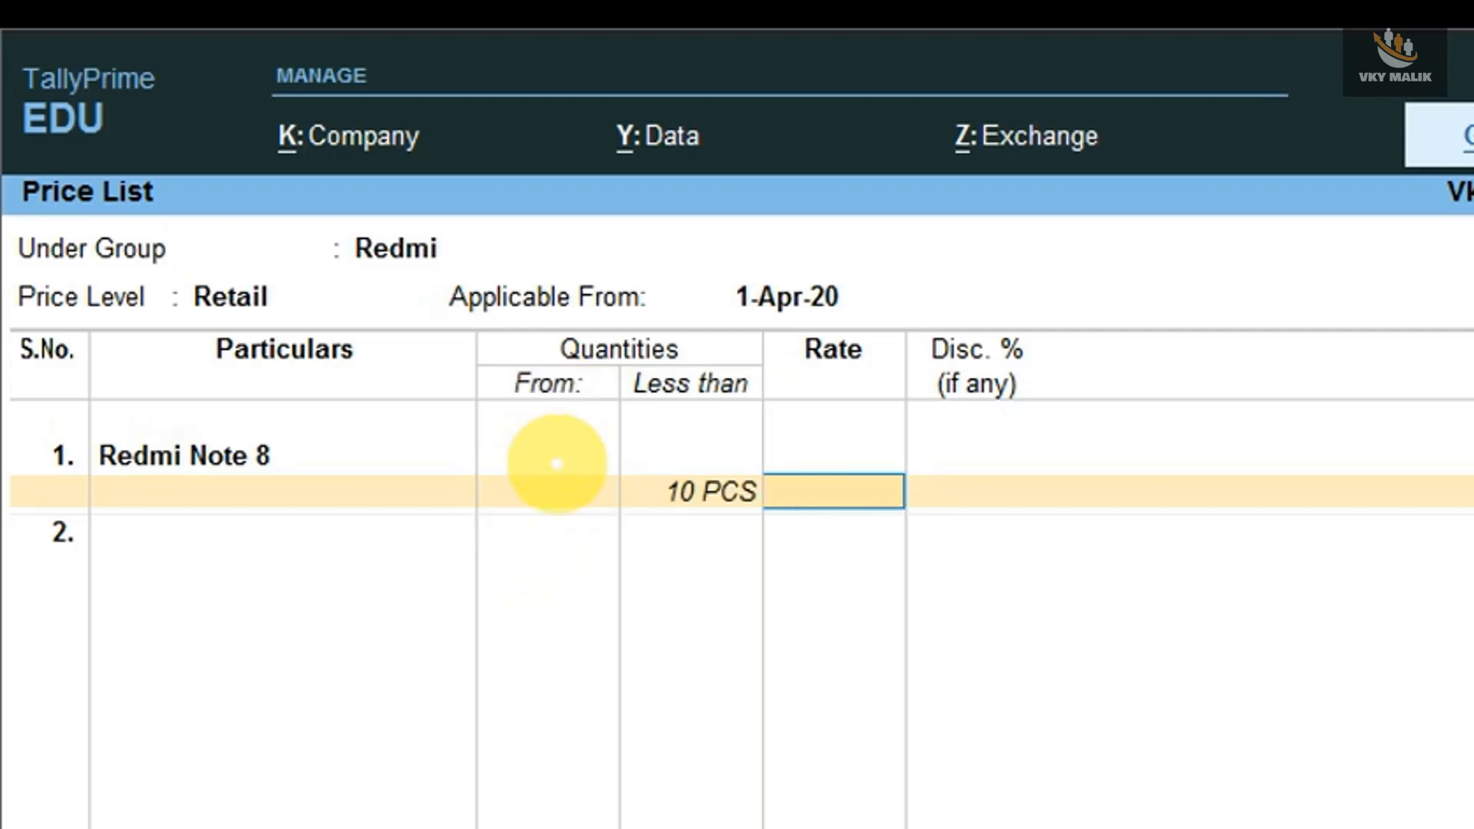
text(15000)
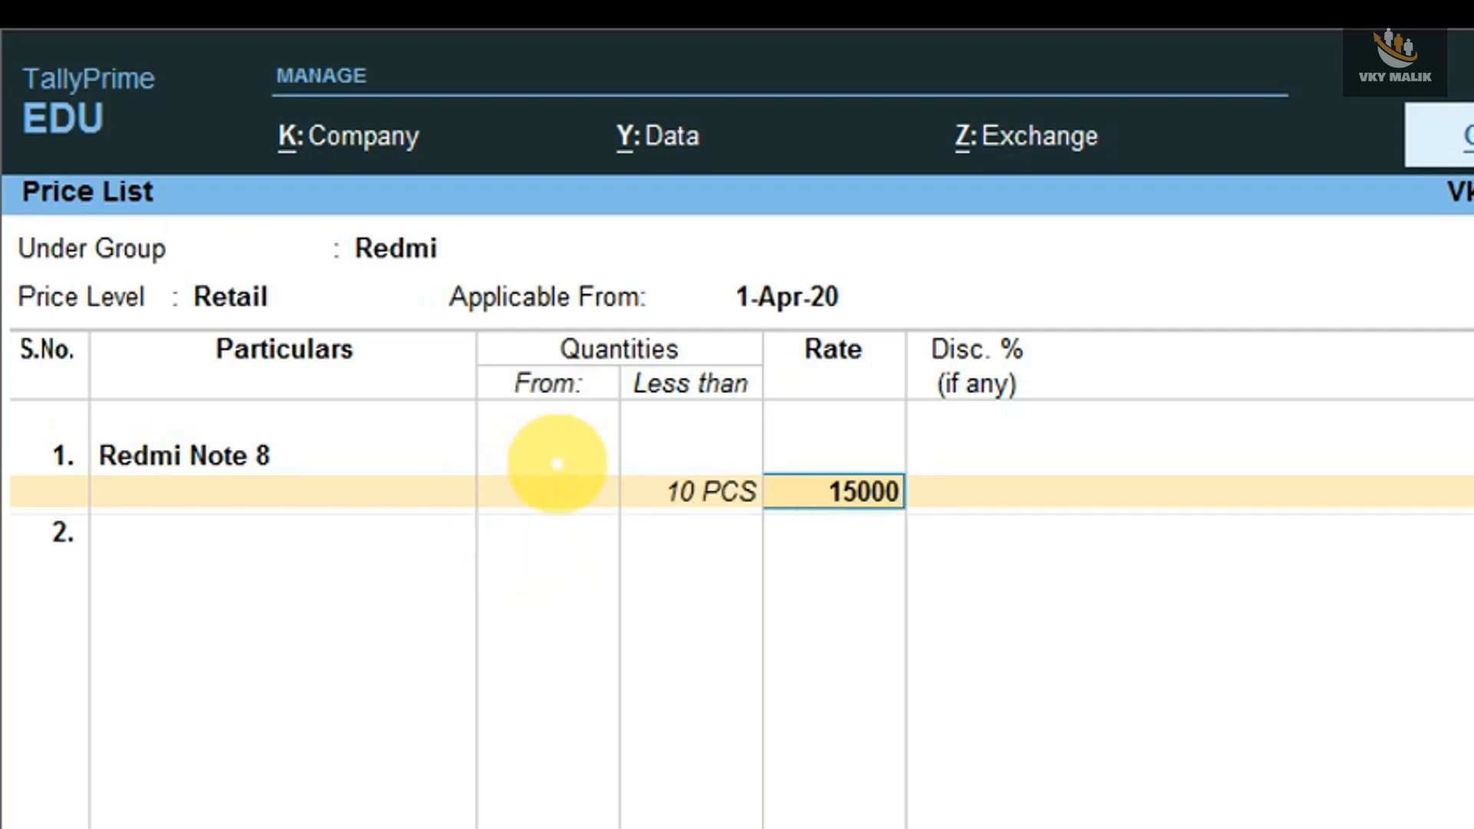
key(Return)
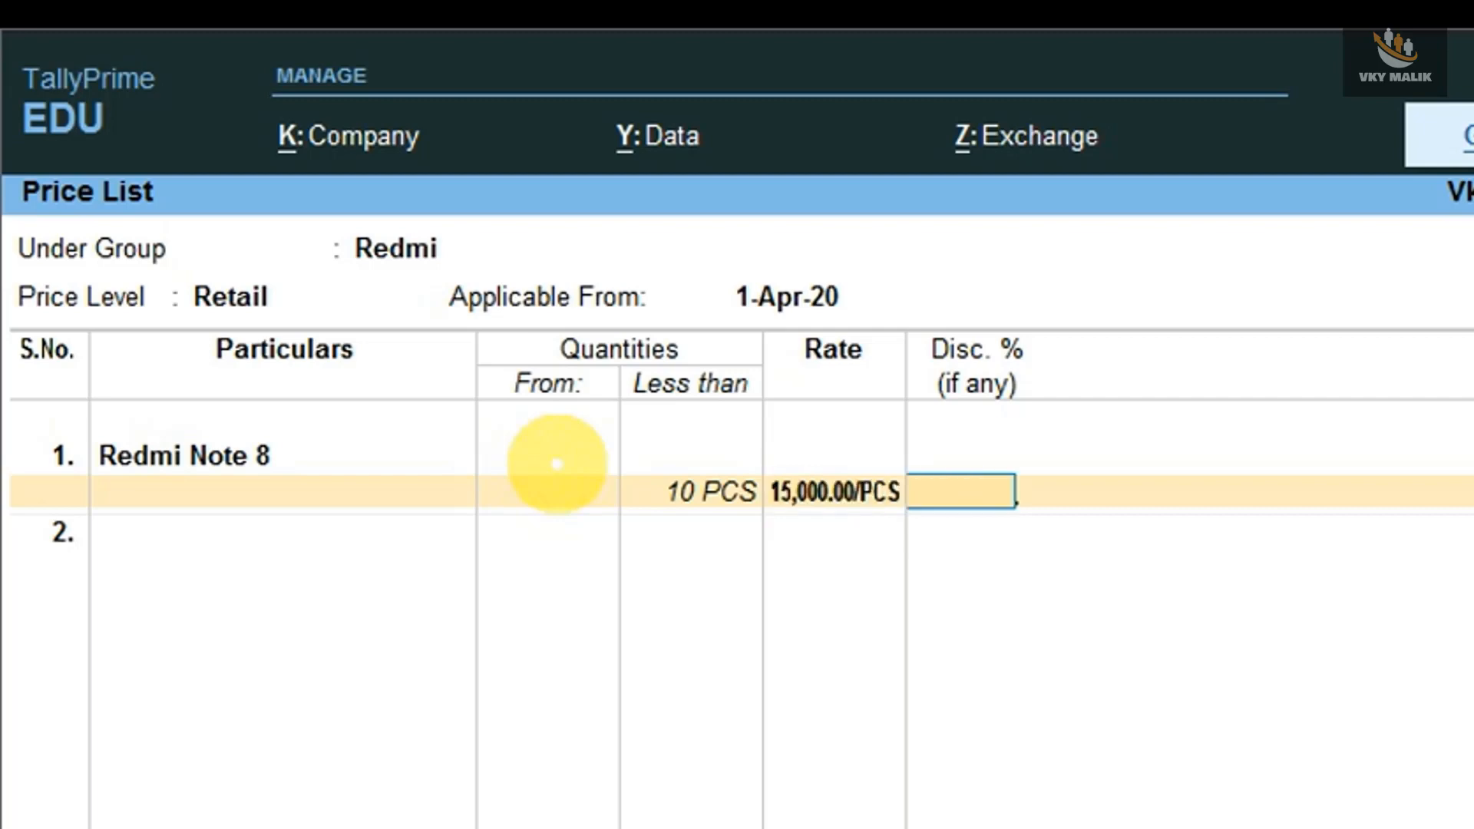
key(Return)
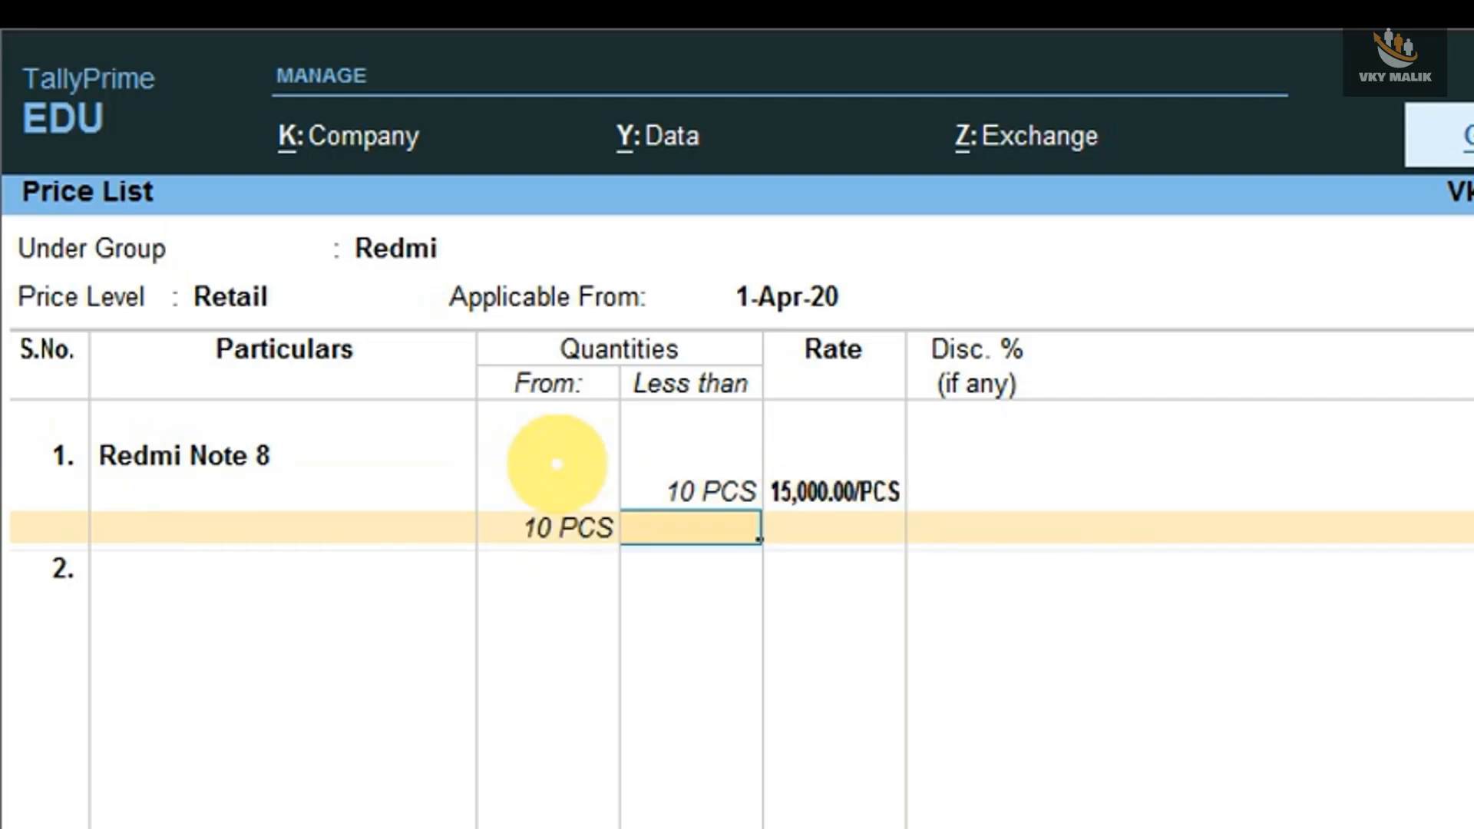
- Set the Redmi Note 8 rate to 14,500 for 10 to less than 20 PCS, without a discount
text(20)
key(Return)
text(1)
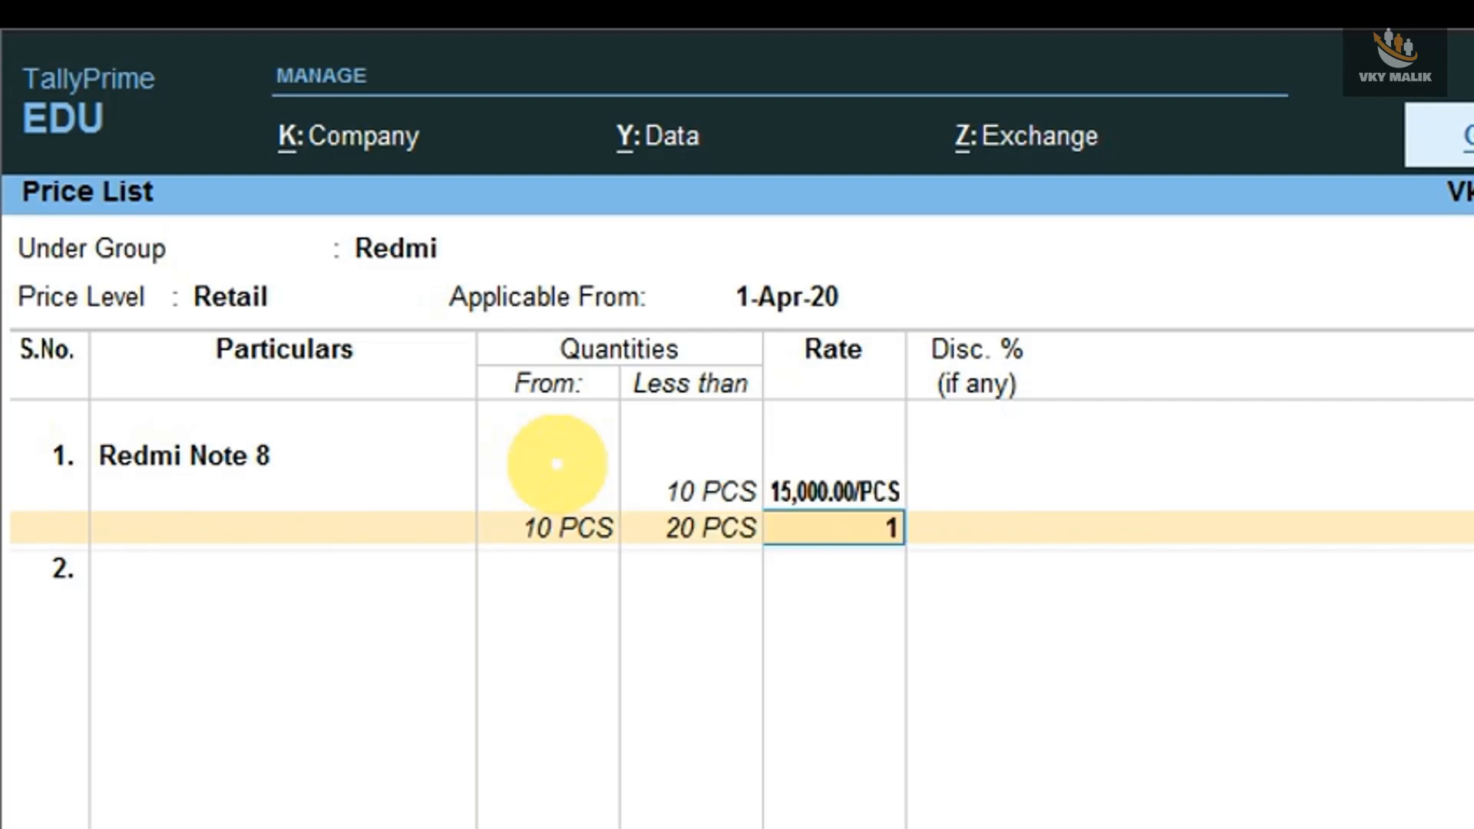
text(4,5000)
key(Return)
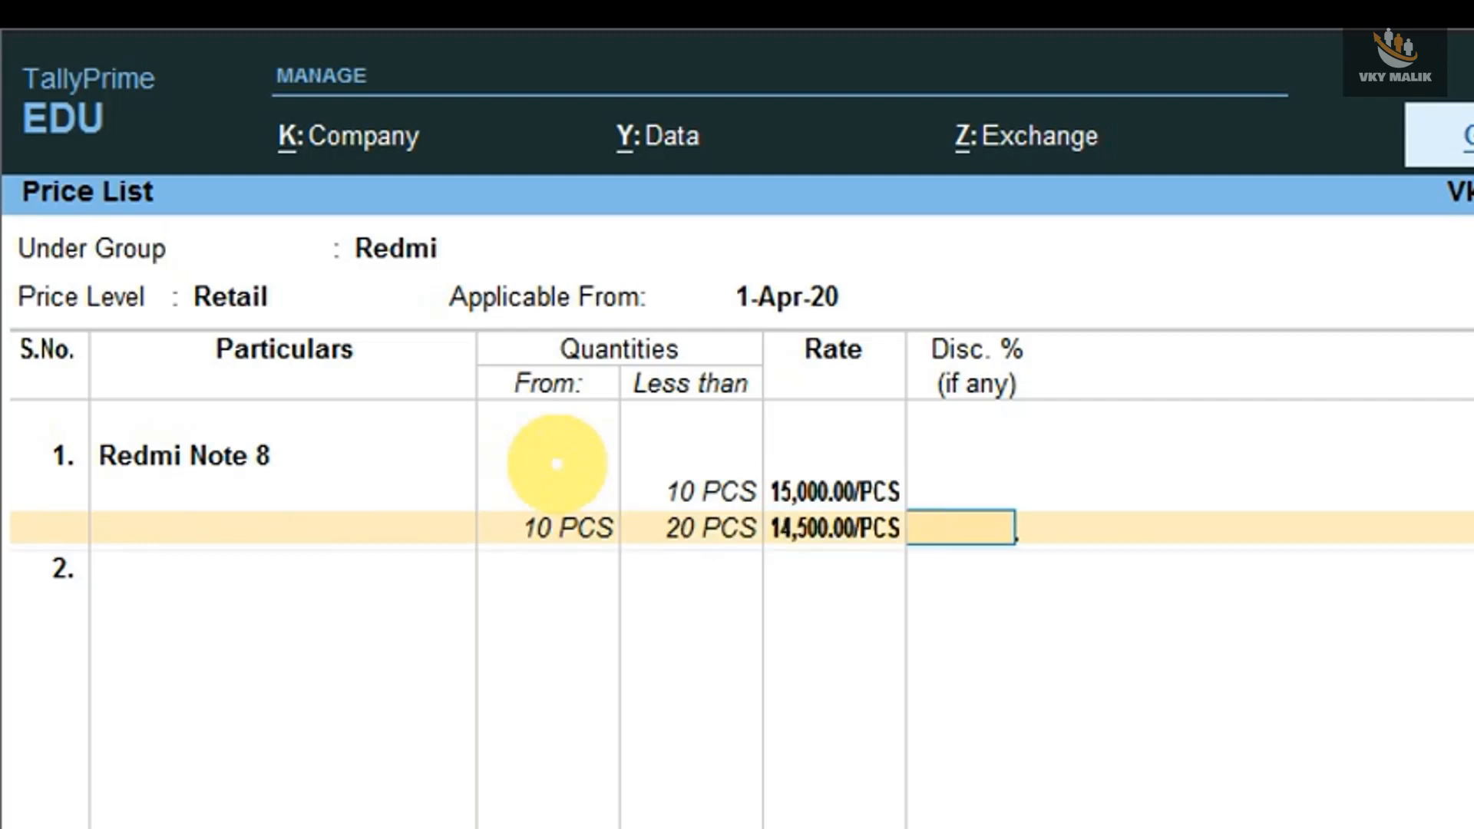
key(Return)
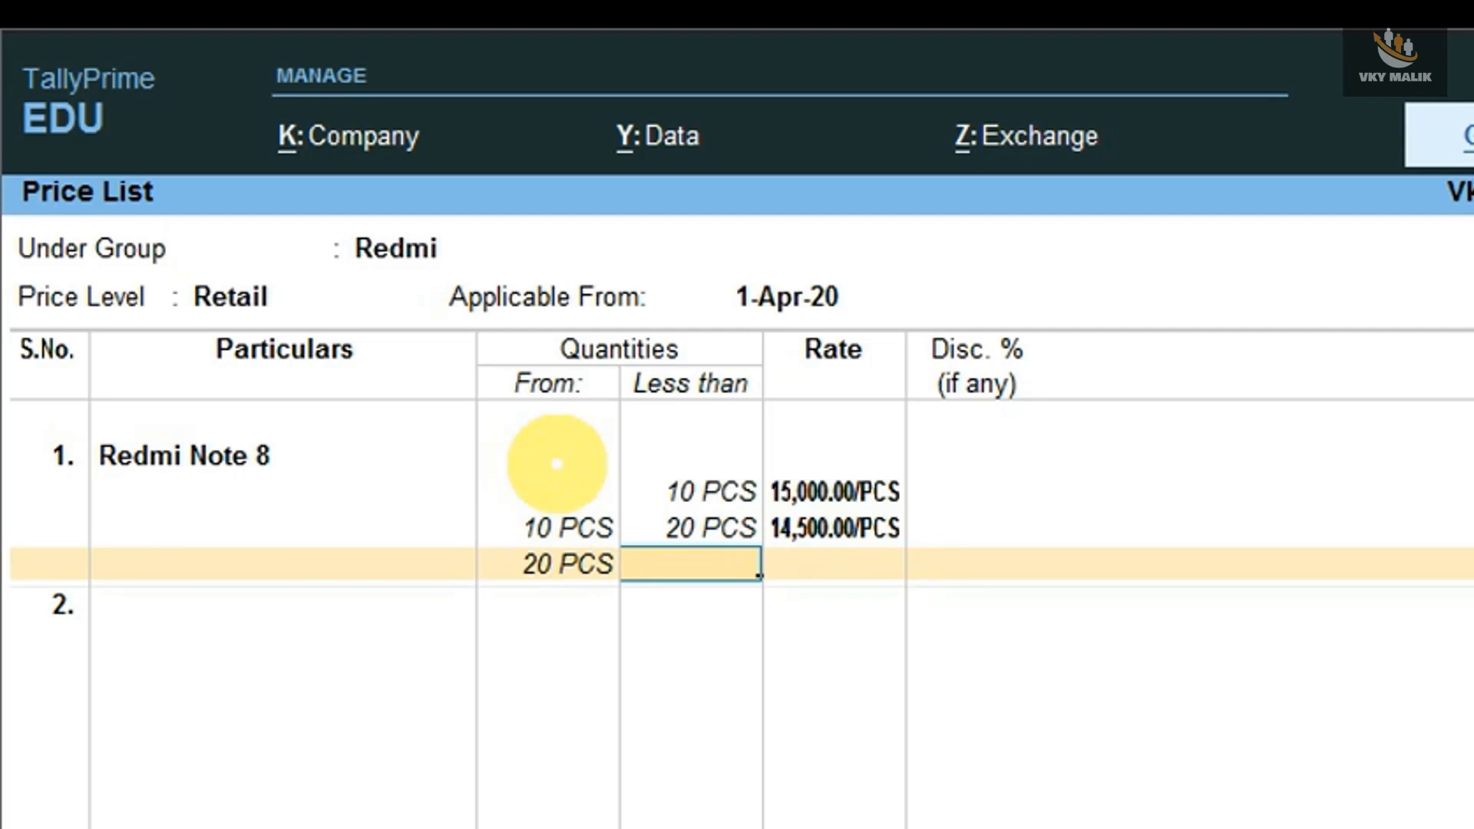
- Set the Redmi Note 8 rate to 13,000 with a 2% discount for 20 to less than 50 PCS
text(50)
key(Return)
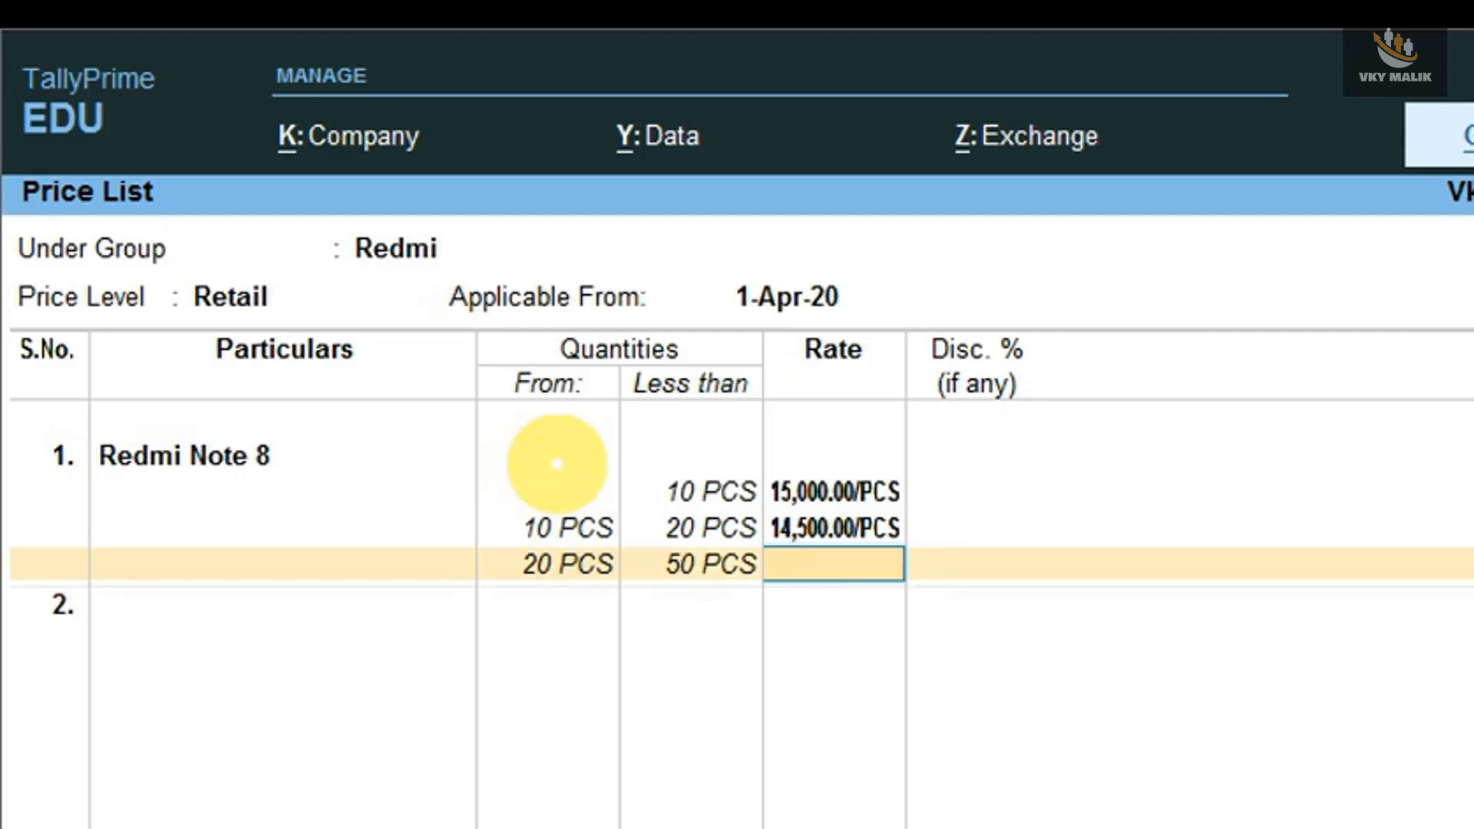
text(13000)
key(Return)
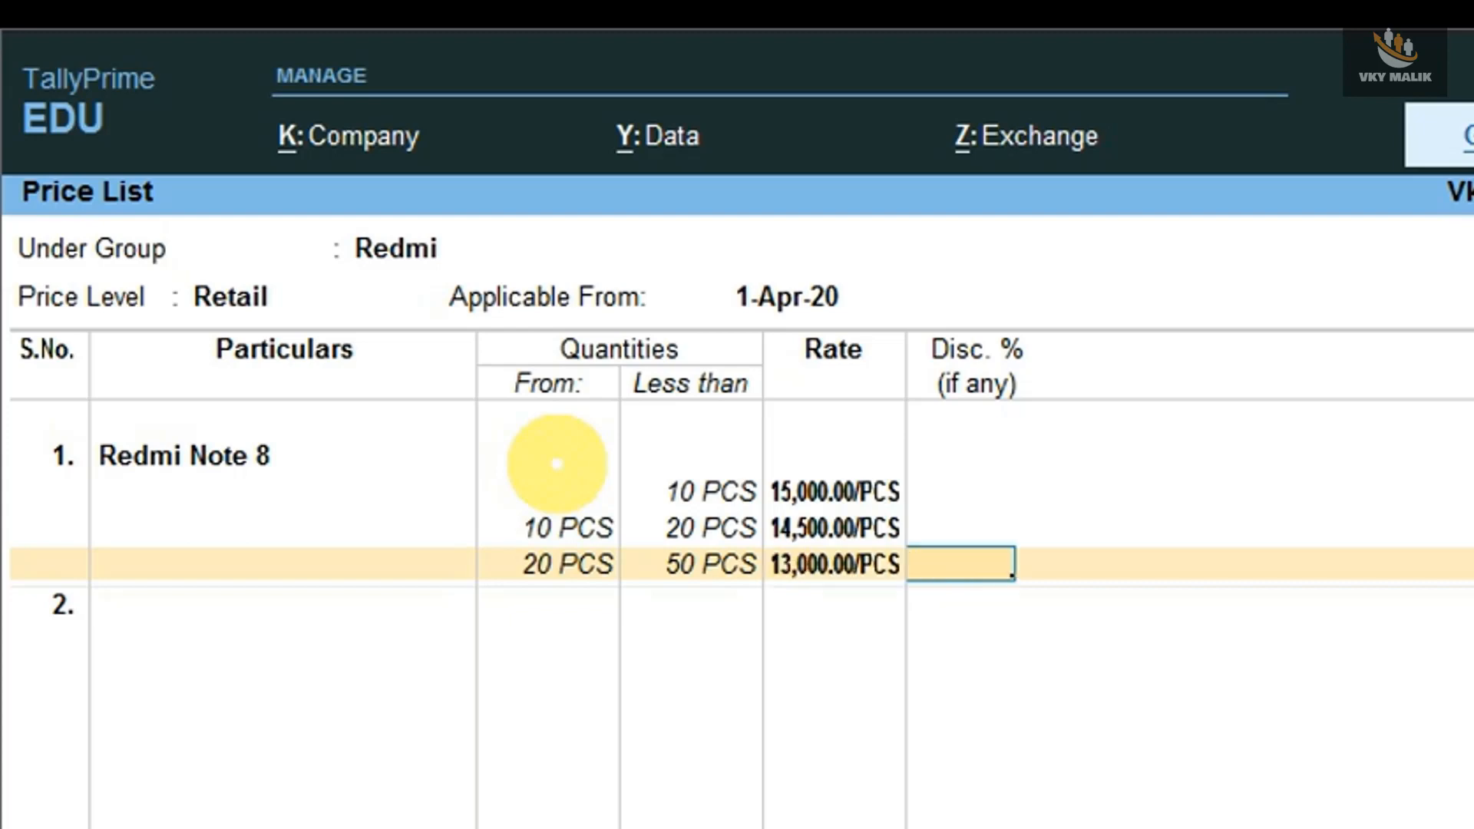
text(2)
key(Return)
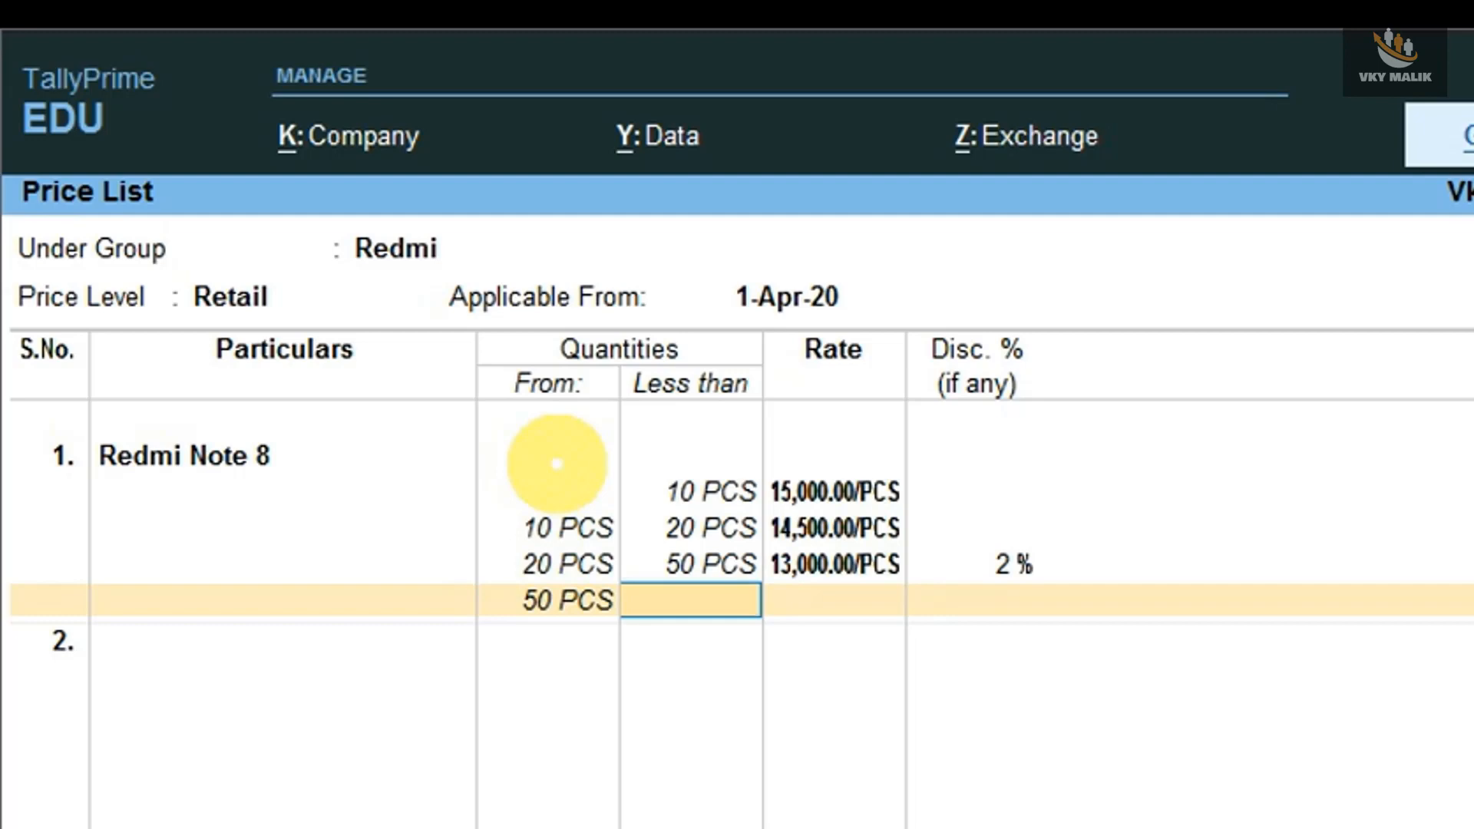
- Set the Redmi Note 8 rate to 12,000 with a 3% discount for 50 PCS and above, with no upper limit
key(Return)
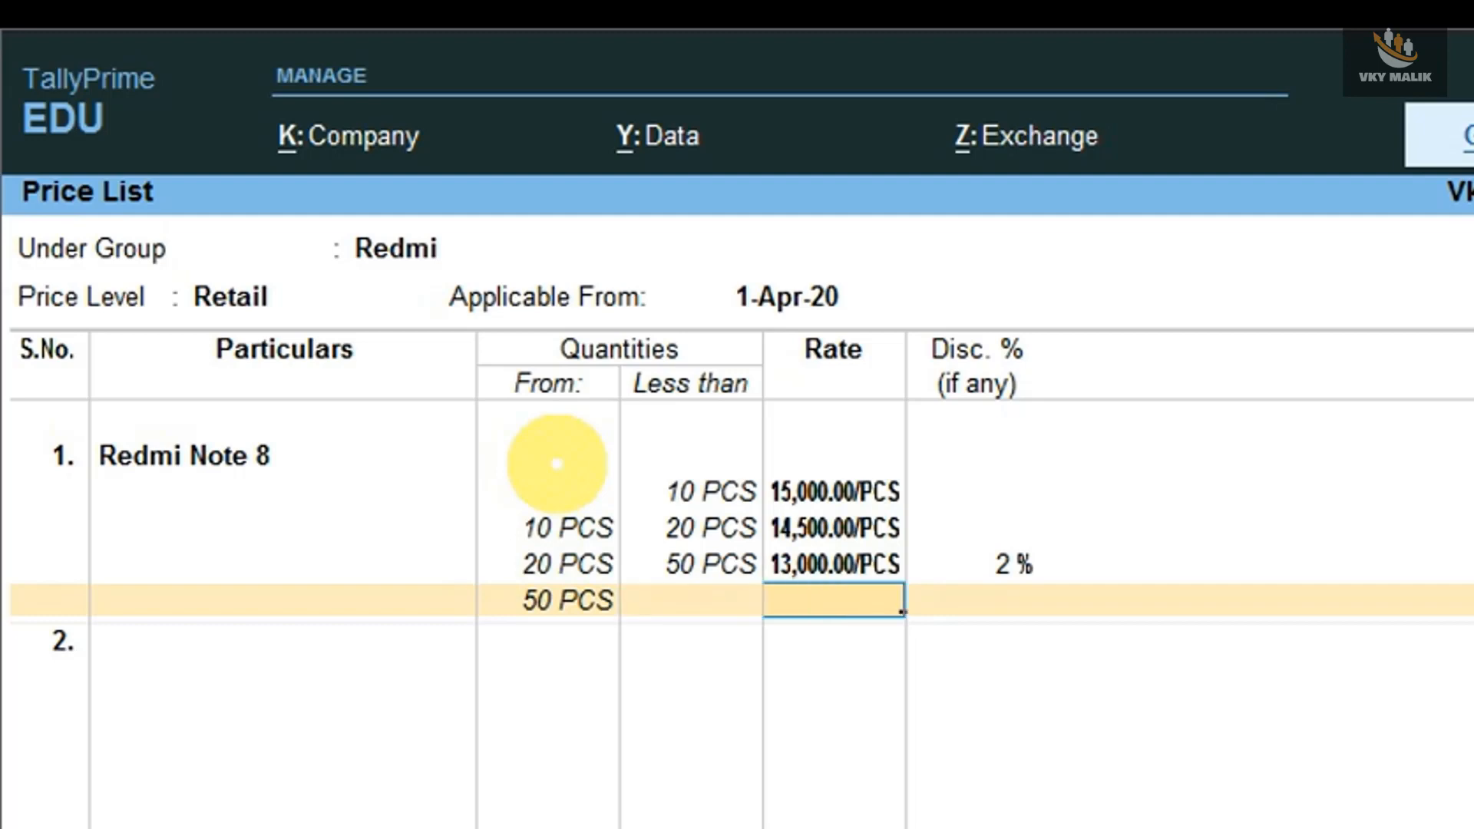
text(12,000)
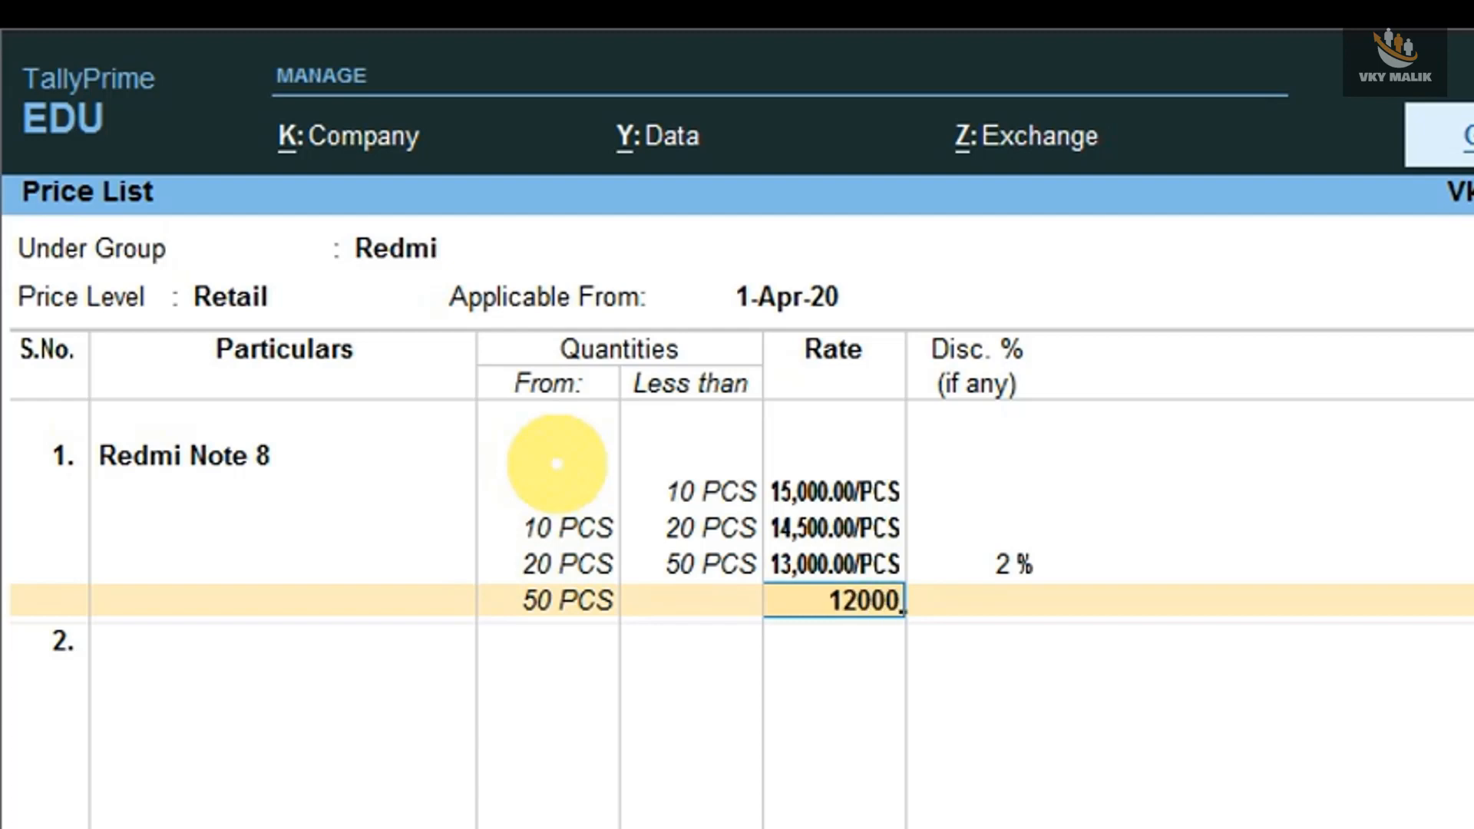
key(Return)
text(3)
key(Return)
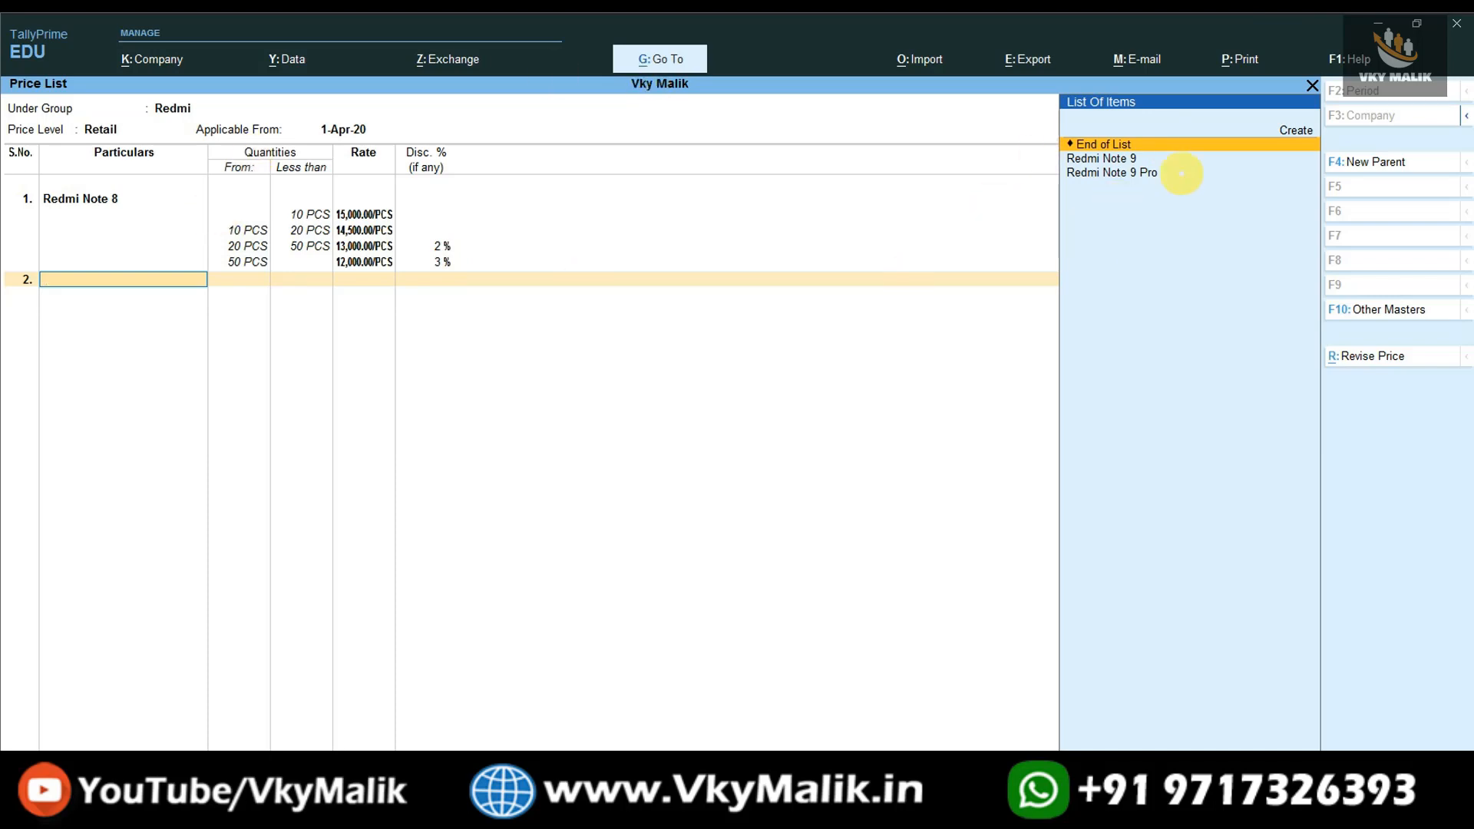
- Add Redmi Note 9 to the price list with a rate of 18,000 for less than 10 PCS and no discount
key(Down)
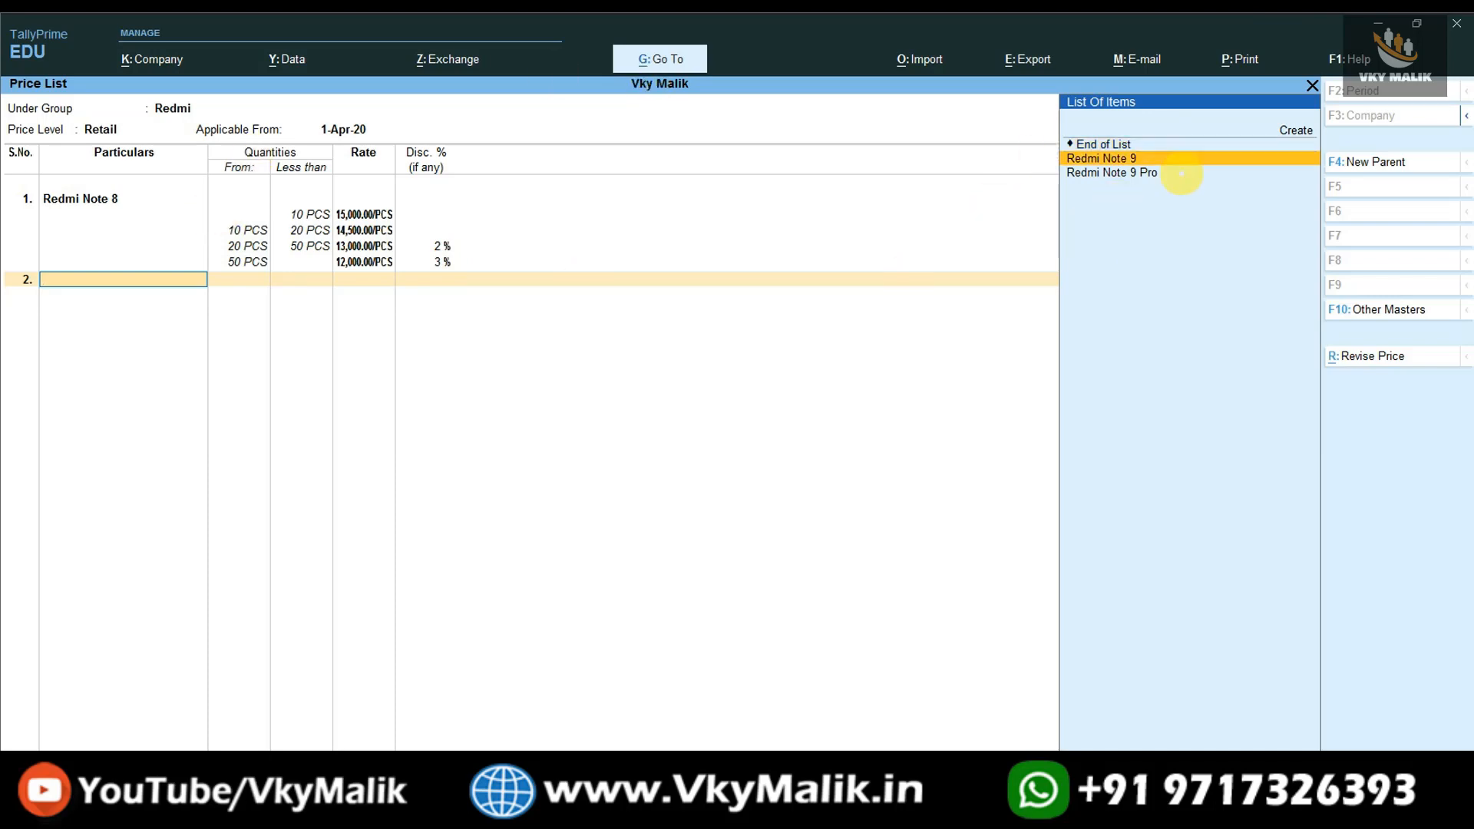
key(Return)
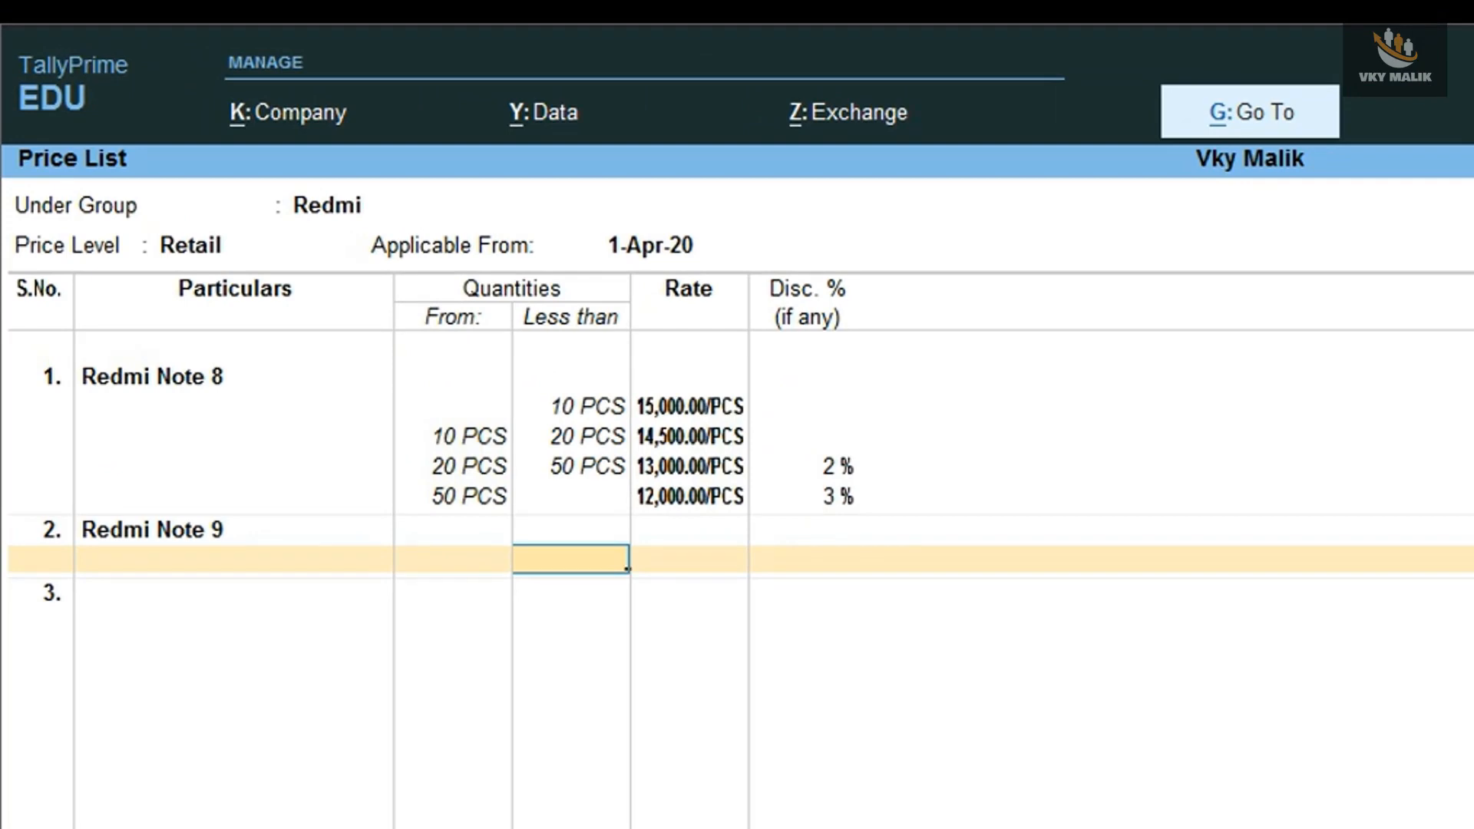
text(10)
key(Return)
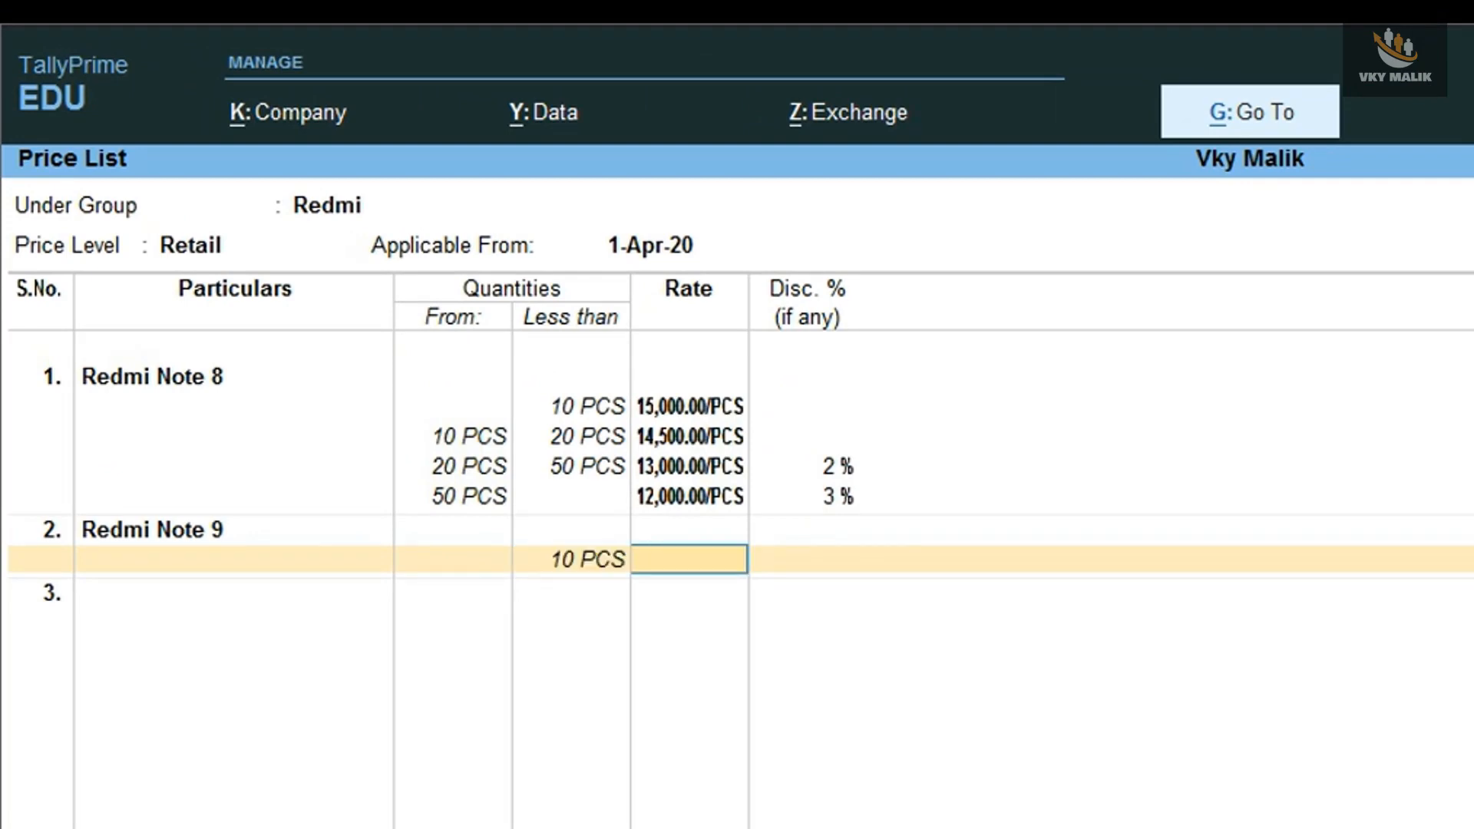
text(18,000)
key(Return)
key(Return)
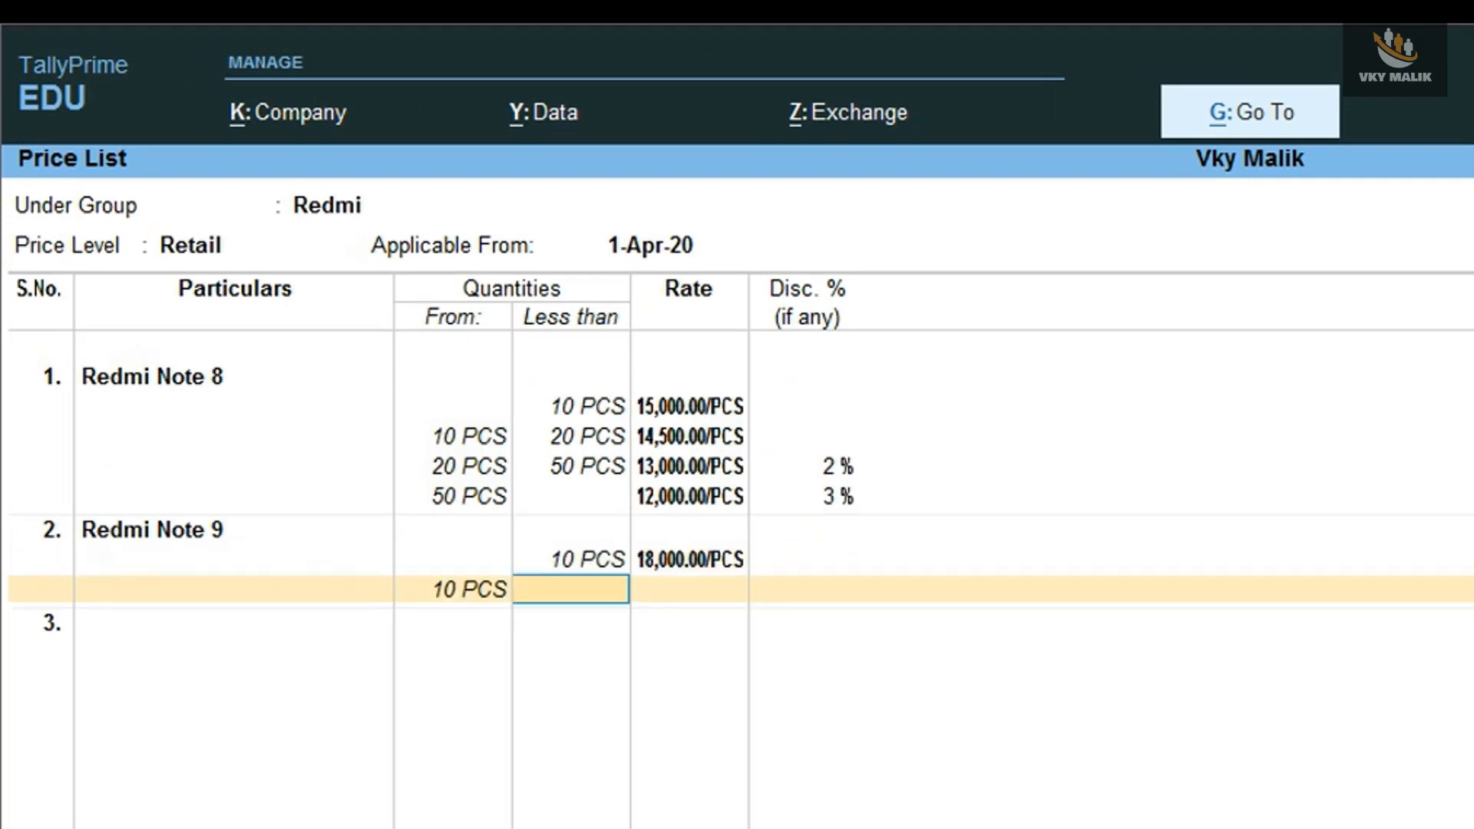
- Set the Redmi Note 9 rate to 17,000 for 10 to less than 20 PCS, without a discount
text(20)
key(Return)
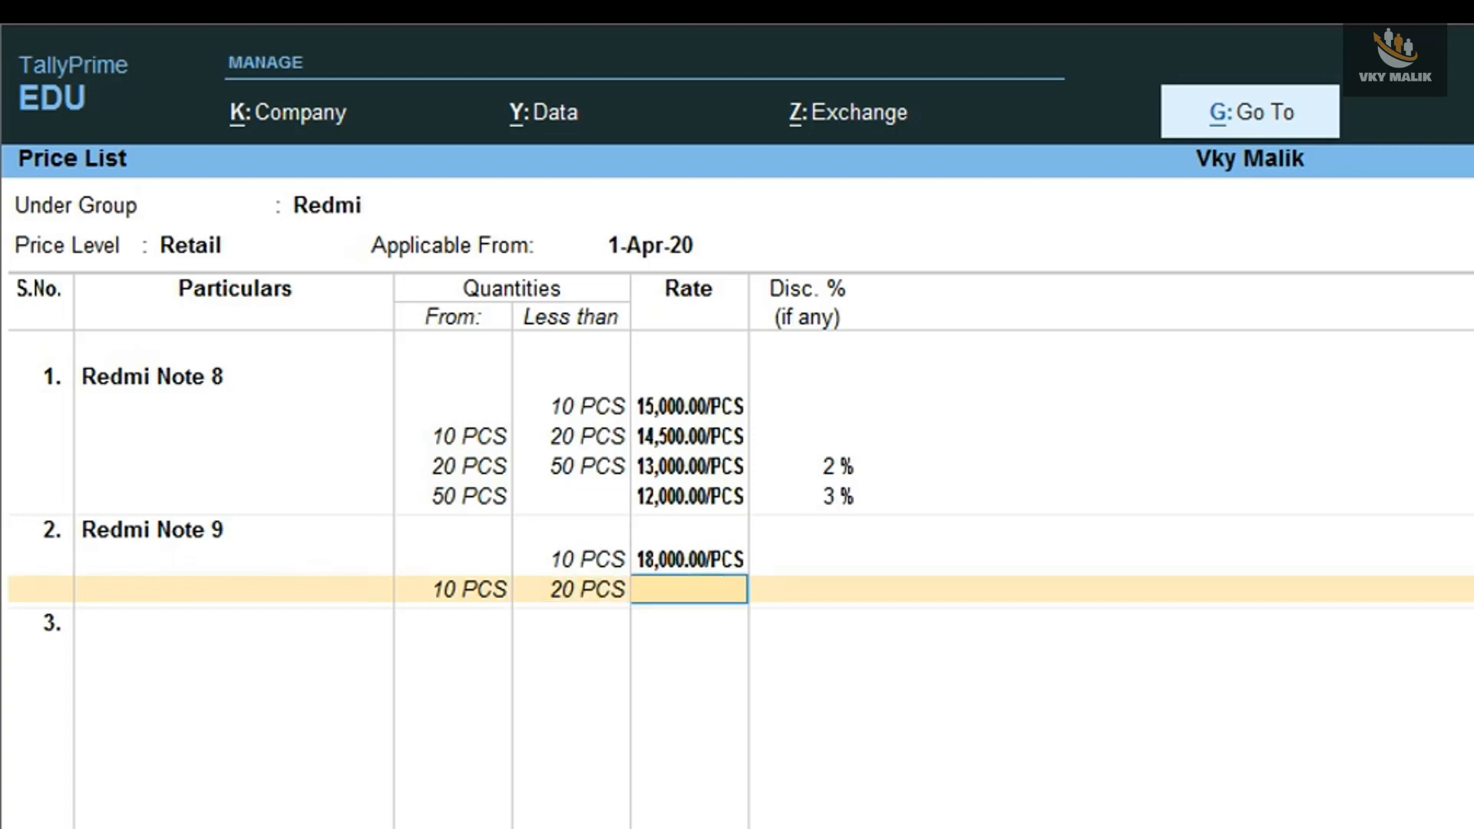
text(17,000)
key(Return)
key(Return)
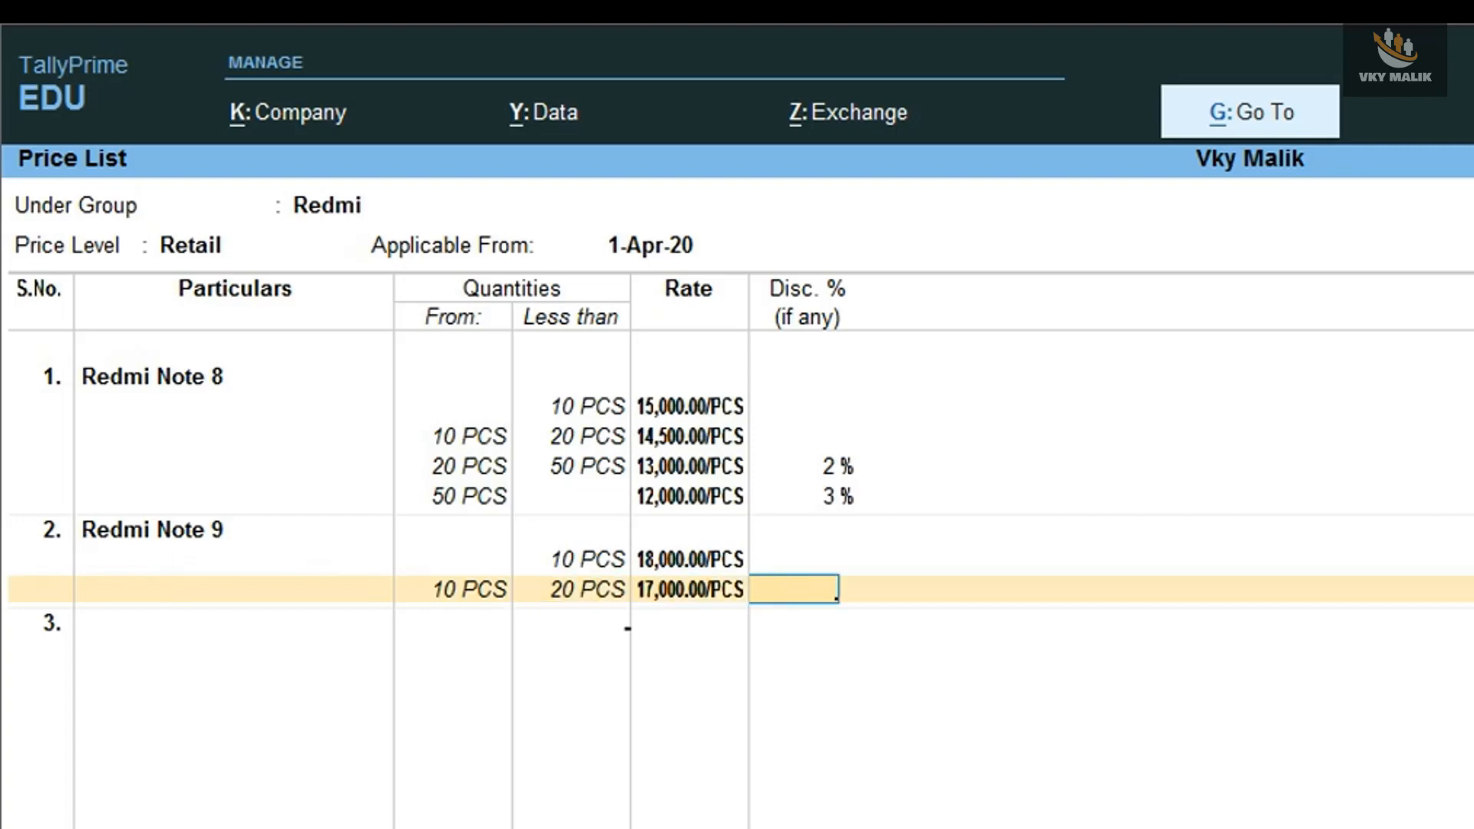
- Set the Redmi Note 9 rate to 16,500 with a 2% discount for 20 to less than 50 PCS
text(50)
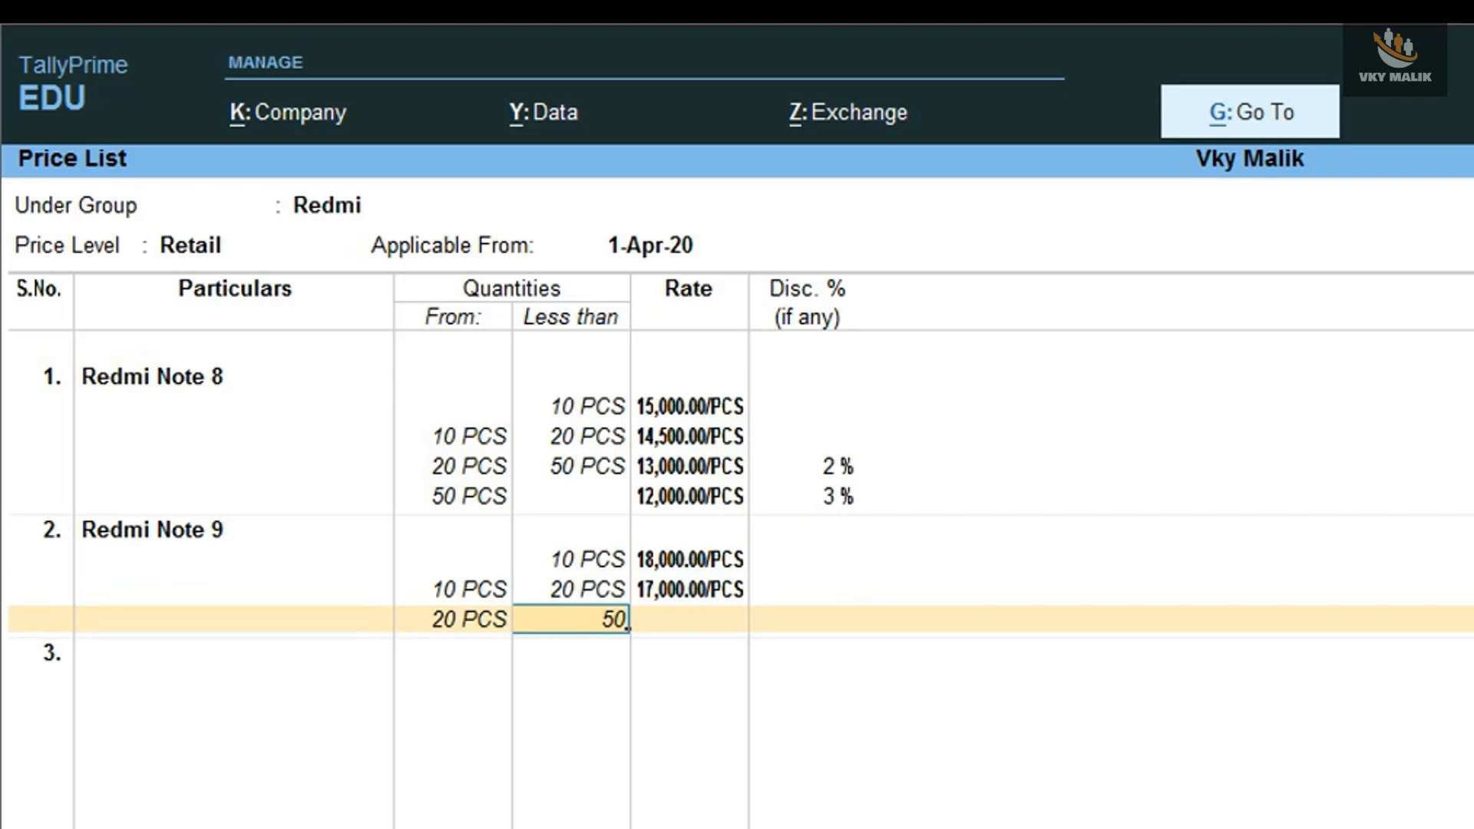
key(Return)
text(16,5)
text(00)
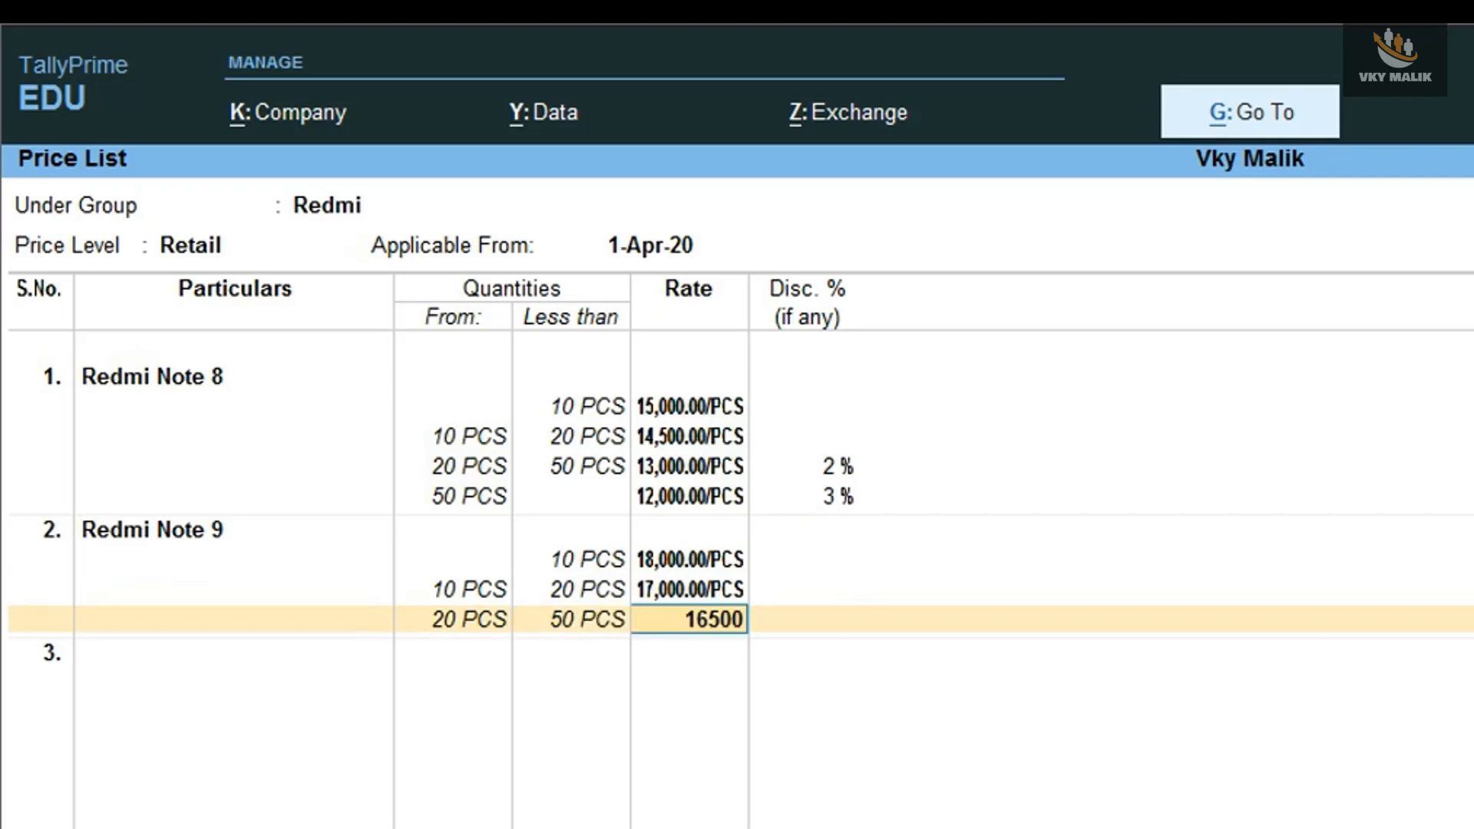
key(Return)
text(2)
key(Return)
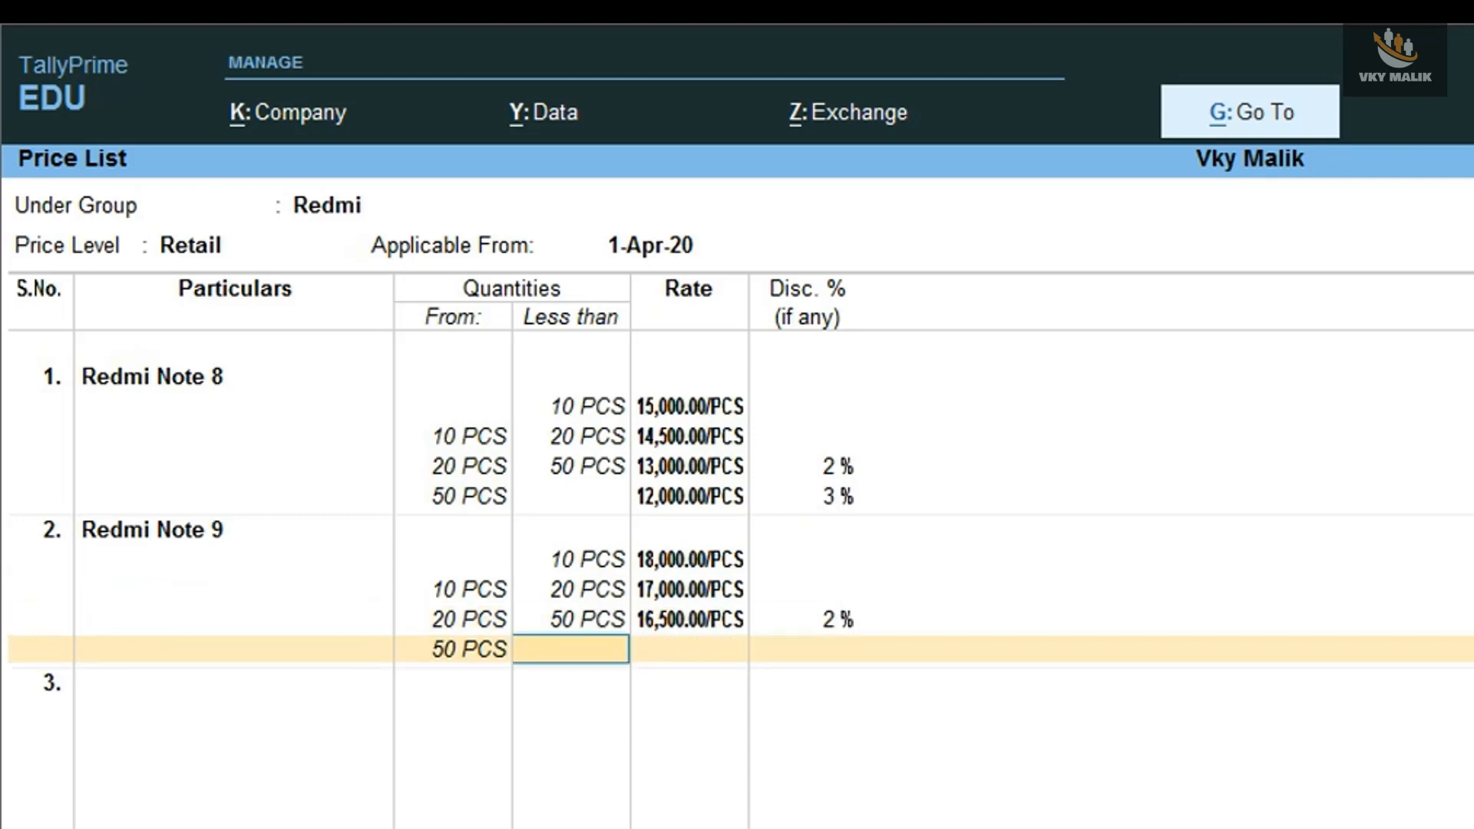
- Set the Redmi Note 9 rate to 15,000 with a 4% discount for 50 PCS and above, with no upper limit
key(Return)
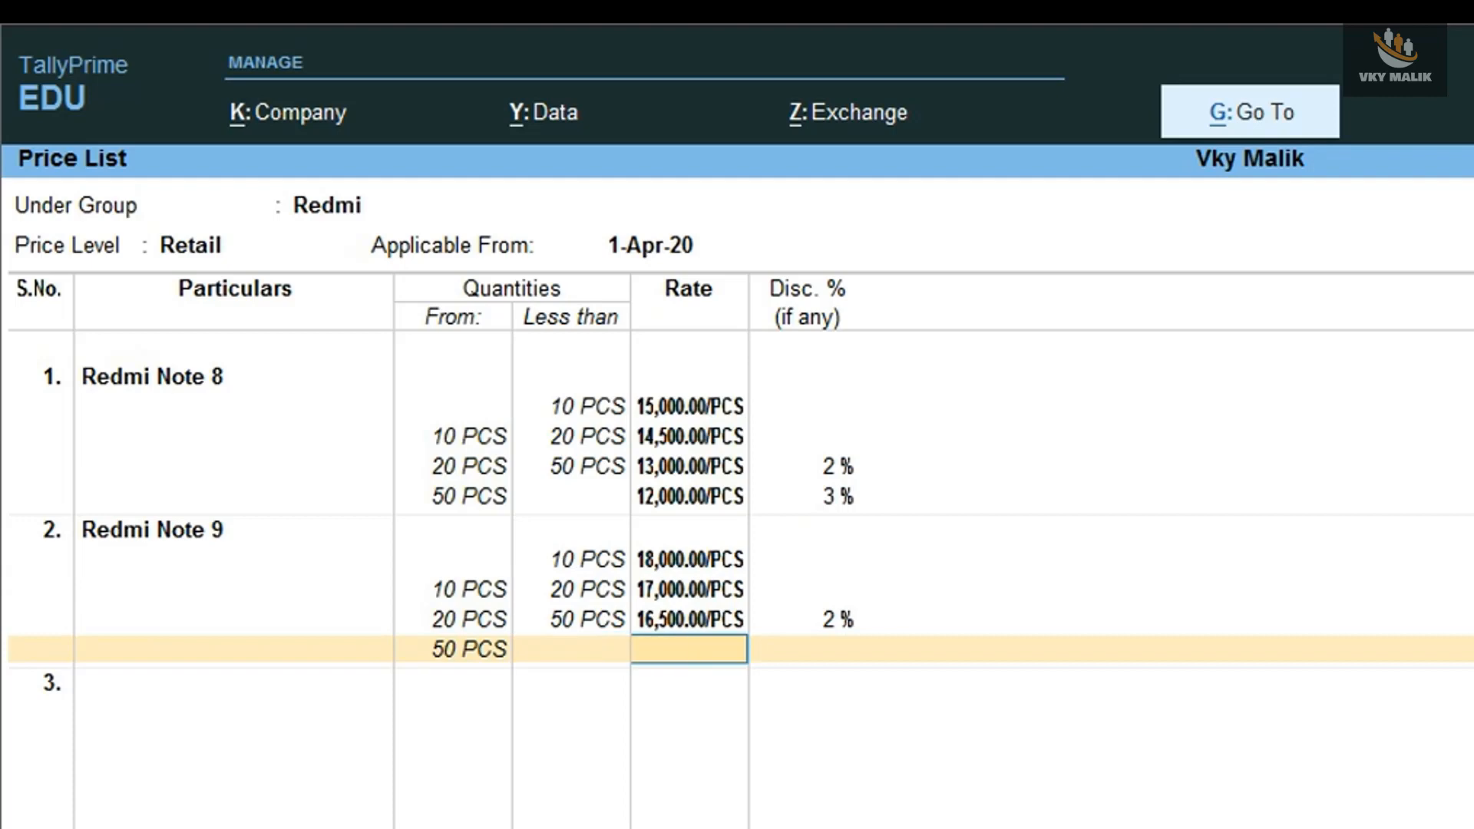
text(15000)
key(Return)
text(4)
key(Return)
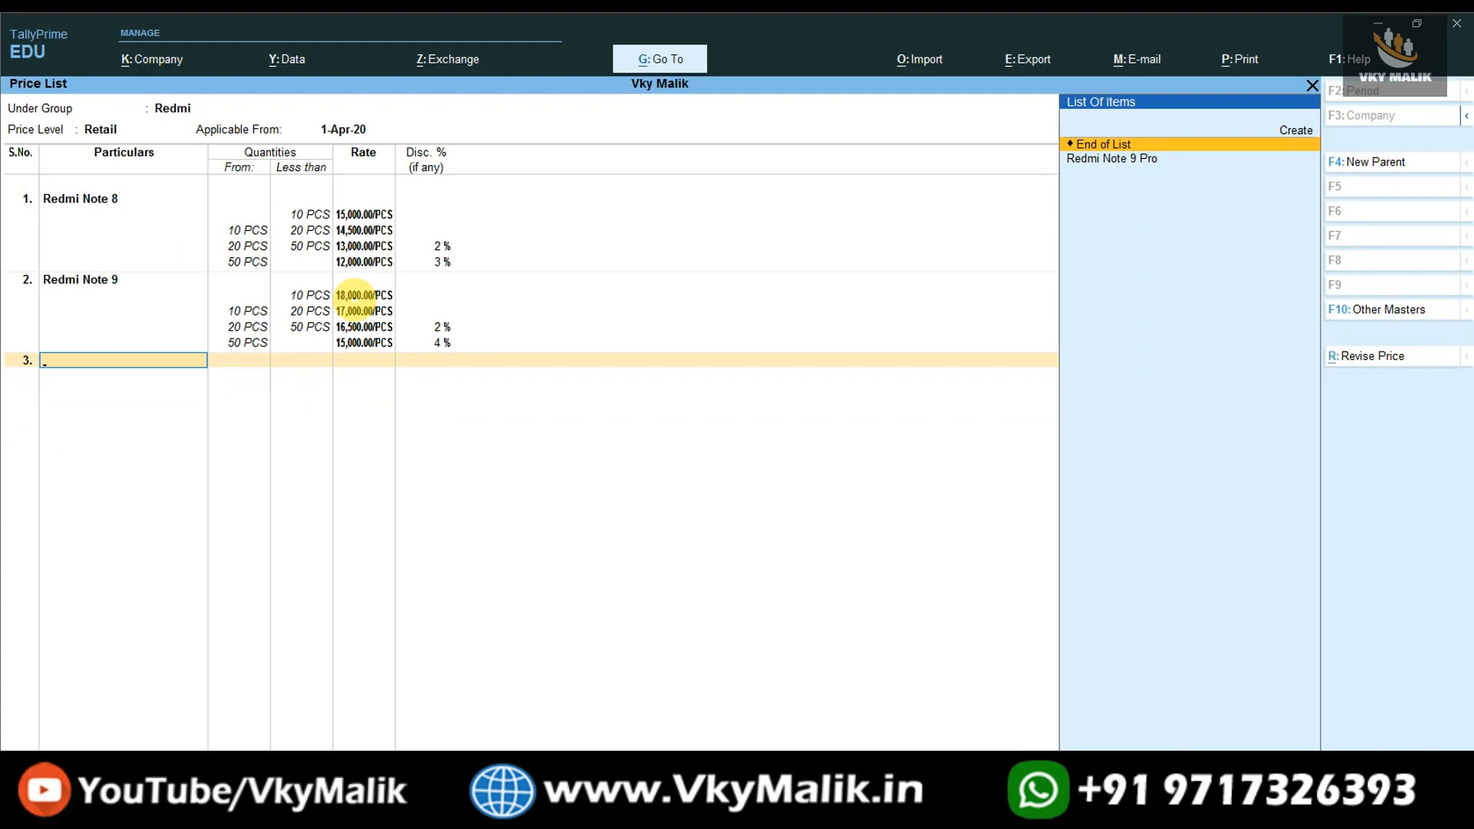
- Add Redmi Note 9 Pro to the price list with a rate of 20,000 for less than 10 PCS and no discount
key(Down)
key(Return)
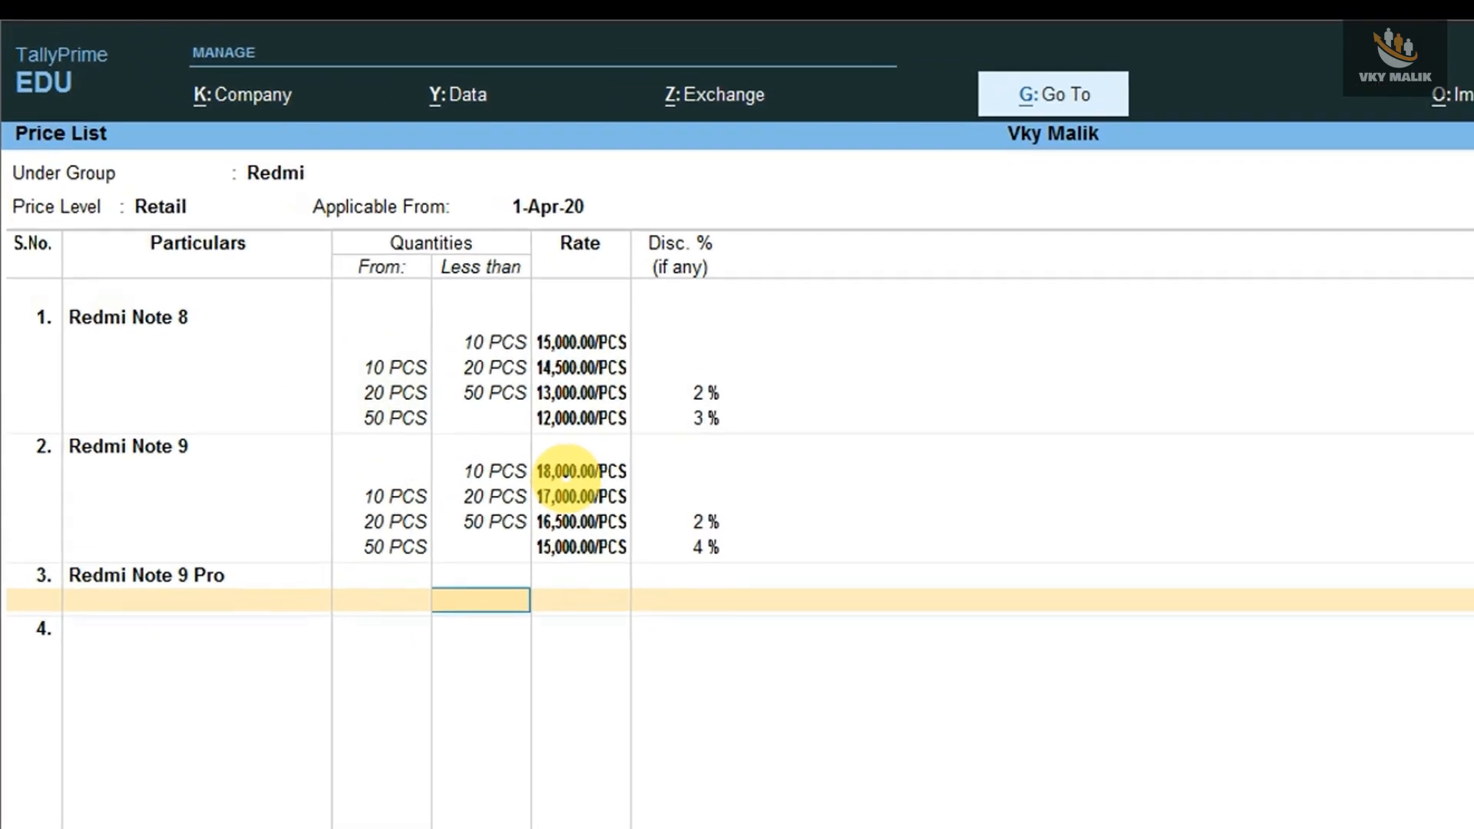
text(10)
key(Return)
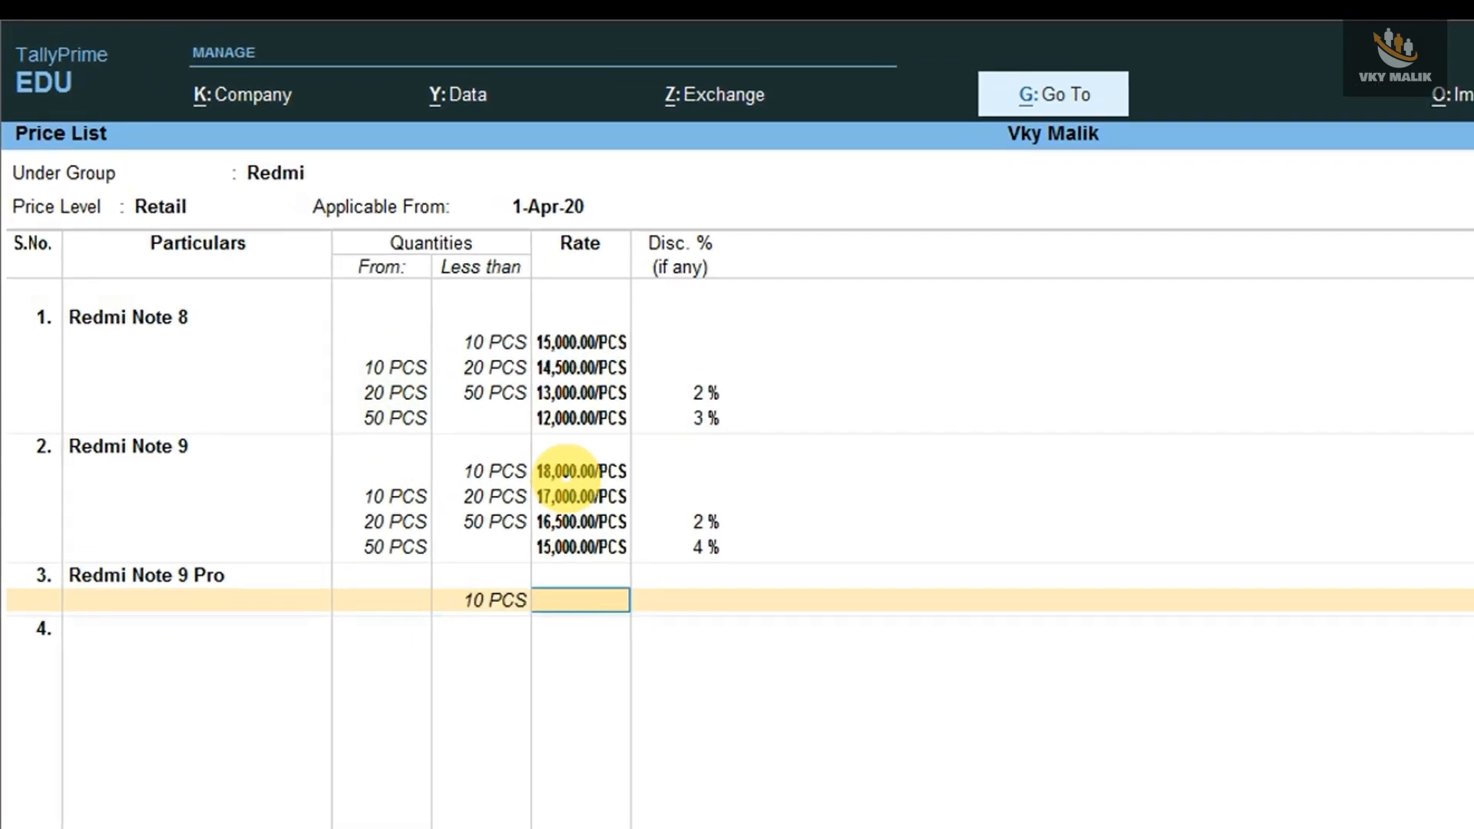
text(20000)
key(Return)
- Set the Redmi Note 9 Pro rate to 18,000 for 10 to less than 20 PCS, without a discount
key(Return)
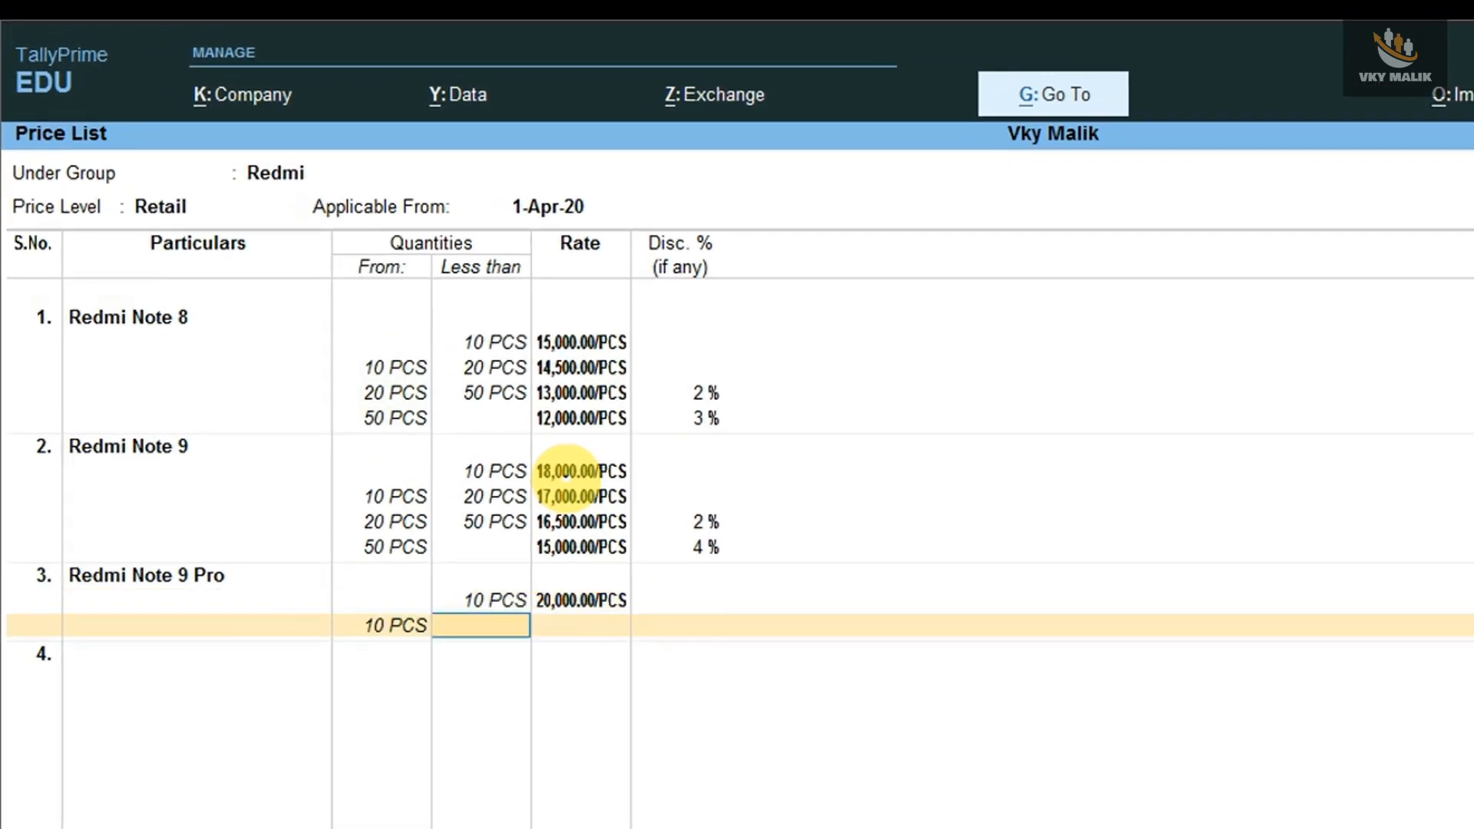
text(20)
key(Return)
text(180000.00/PCS)
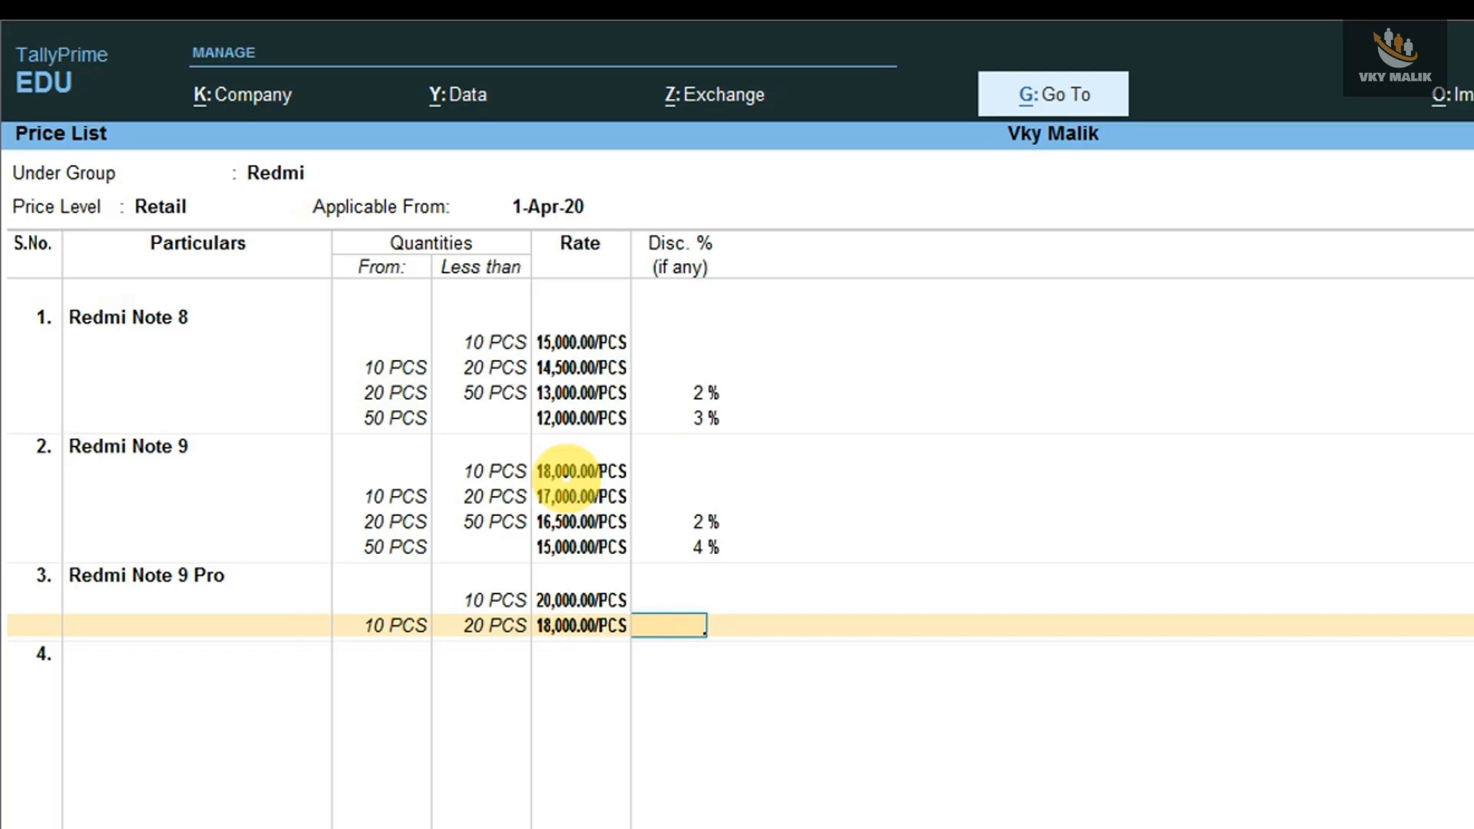
key(Return)
- Set the Redmi Note 9 Pro rate to 17,500 for 20 to less than 50 PCS, without a discount
text(50)
key(Return)
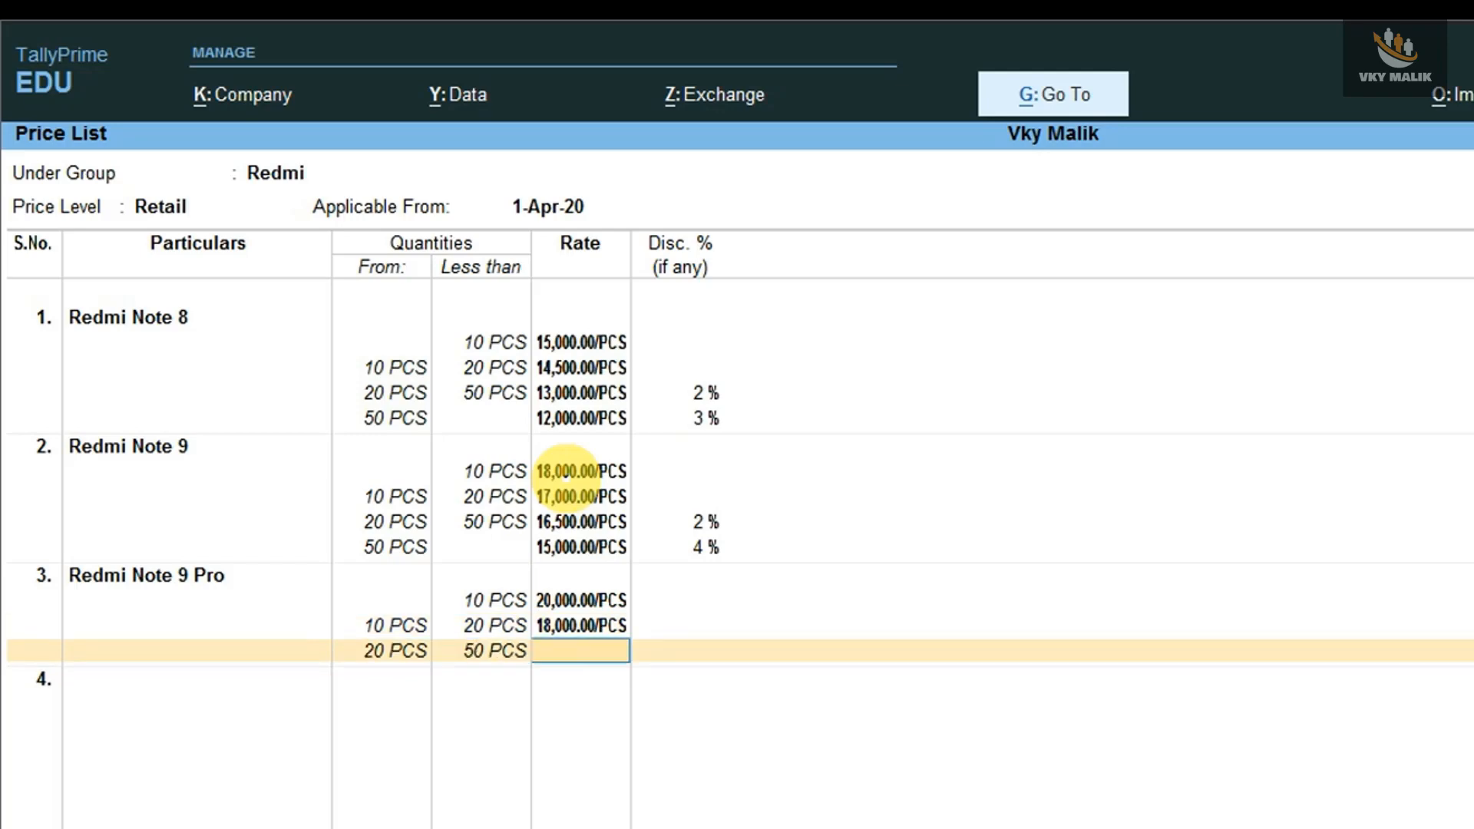
text(1750)
key(Return)
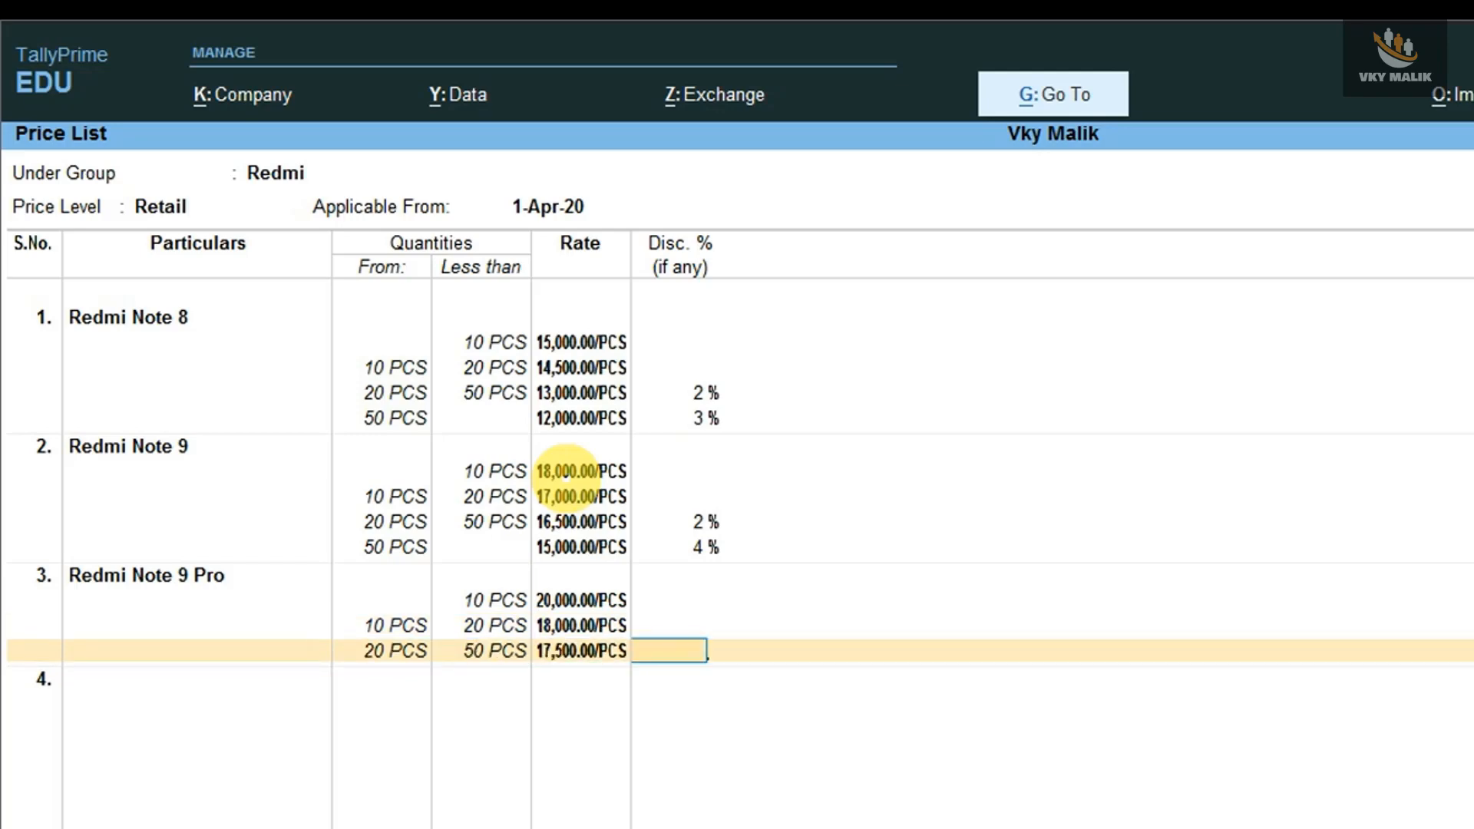
key(Return)
key(Return)
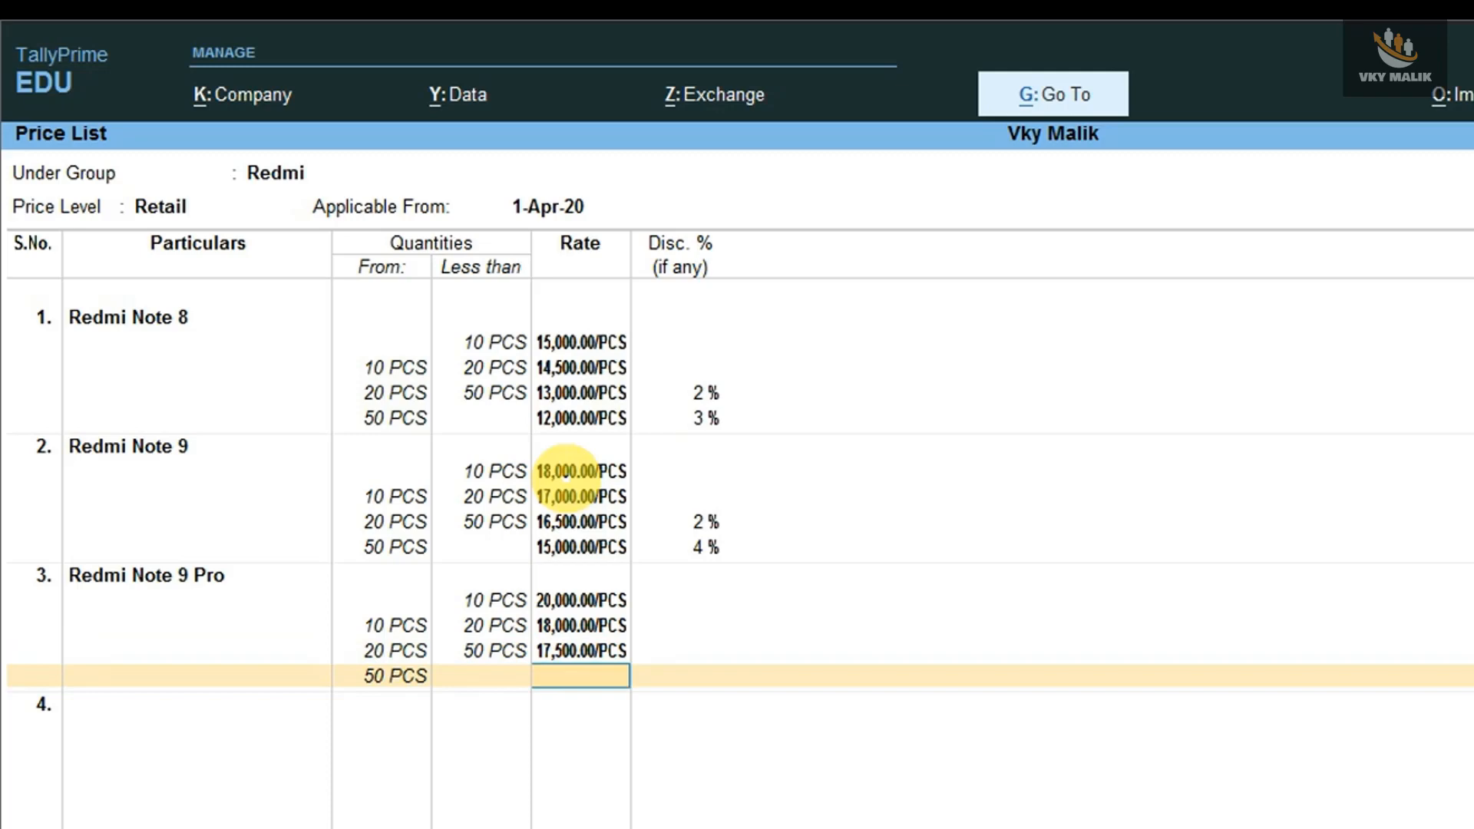
- Set the Redmi Note 9 Pro rate to 16,000 with a 3% discount for 50 PCS and above, with no upper limit
text(16000)
key(Return)
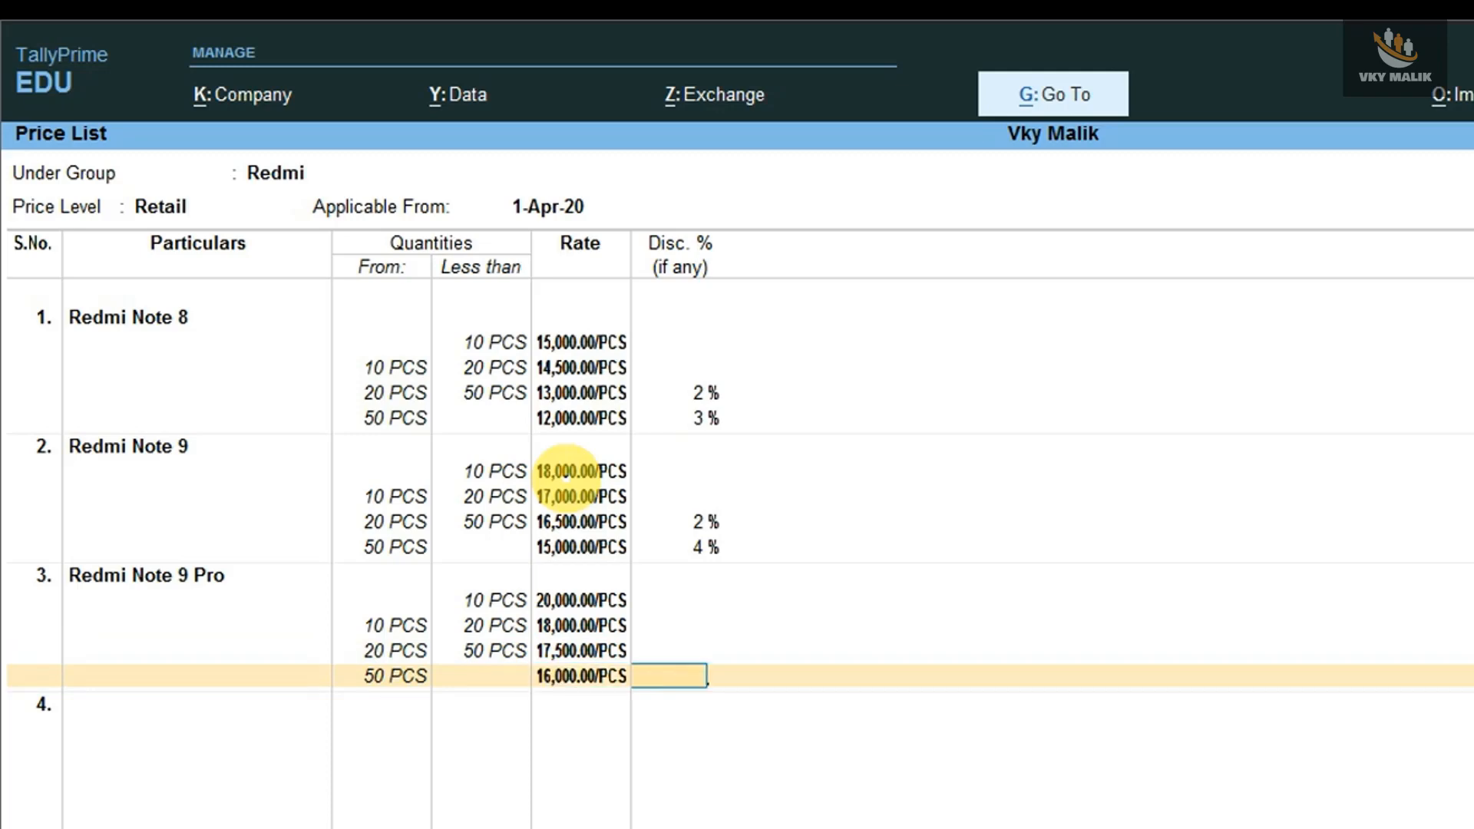
text(3)
key(Return)
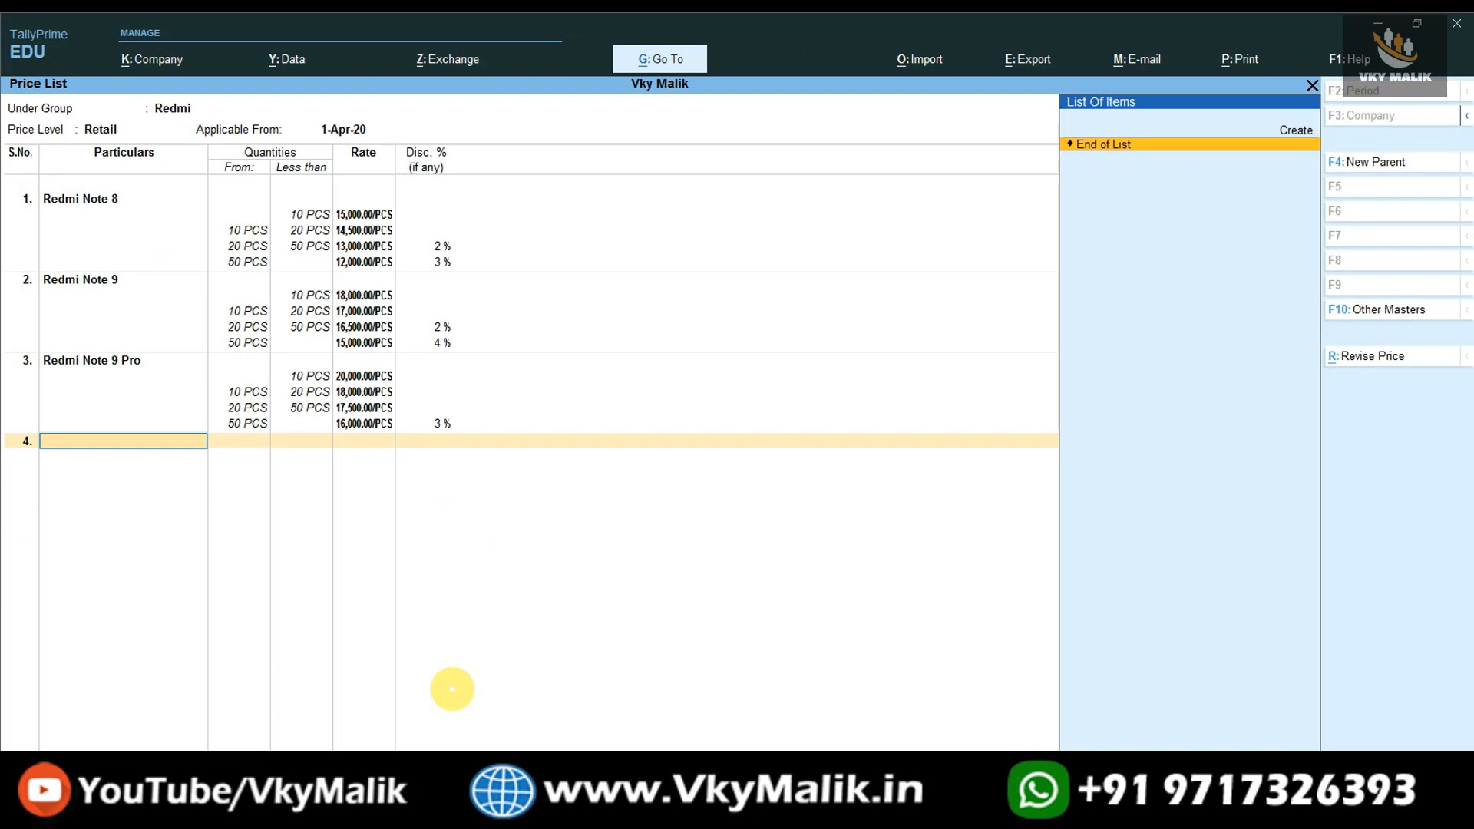
- Save the completed Redmi price list and return to the Gateway of Tally without quitting
key(Return)
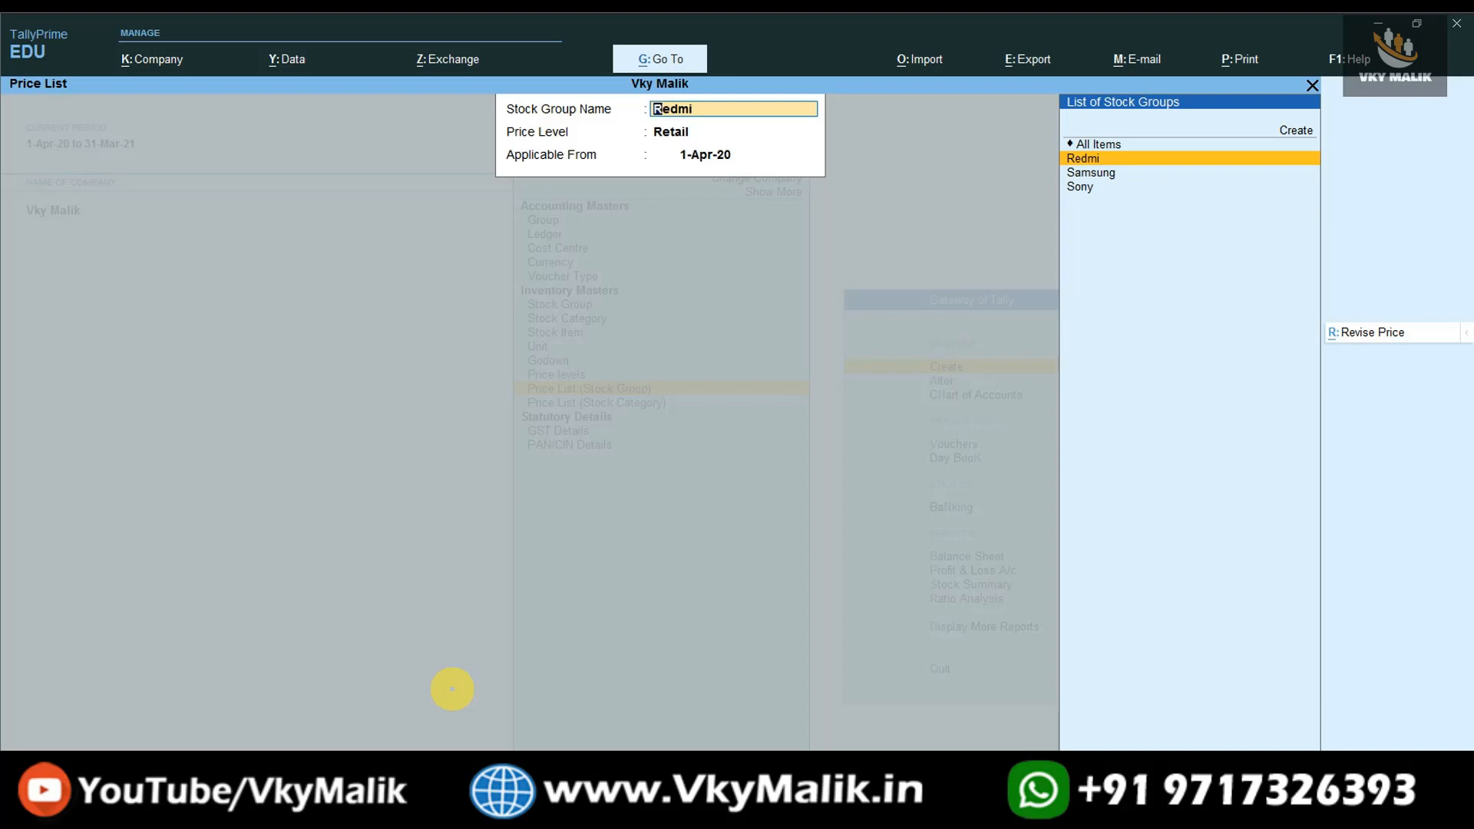
key(Escape)
key(Escape)
key(Escape)
key(Escape)
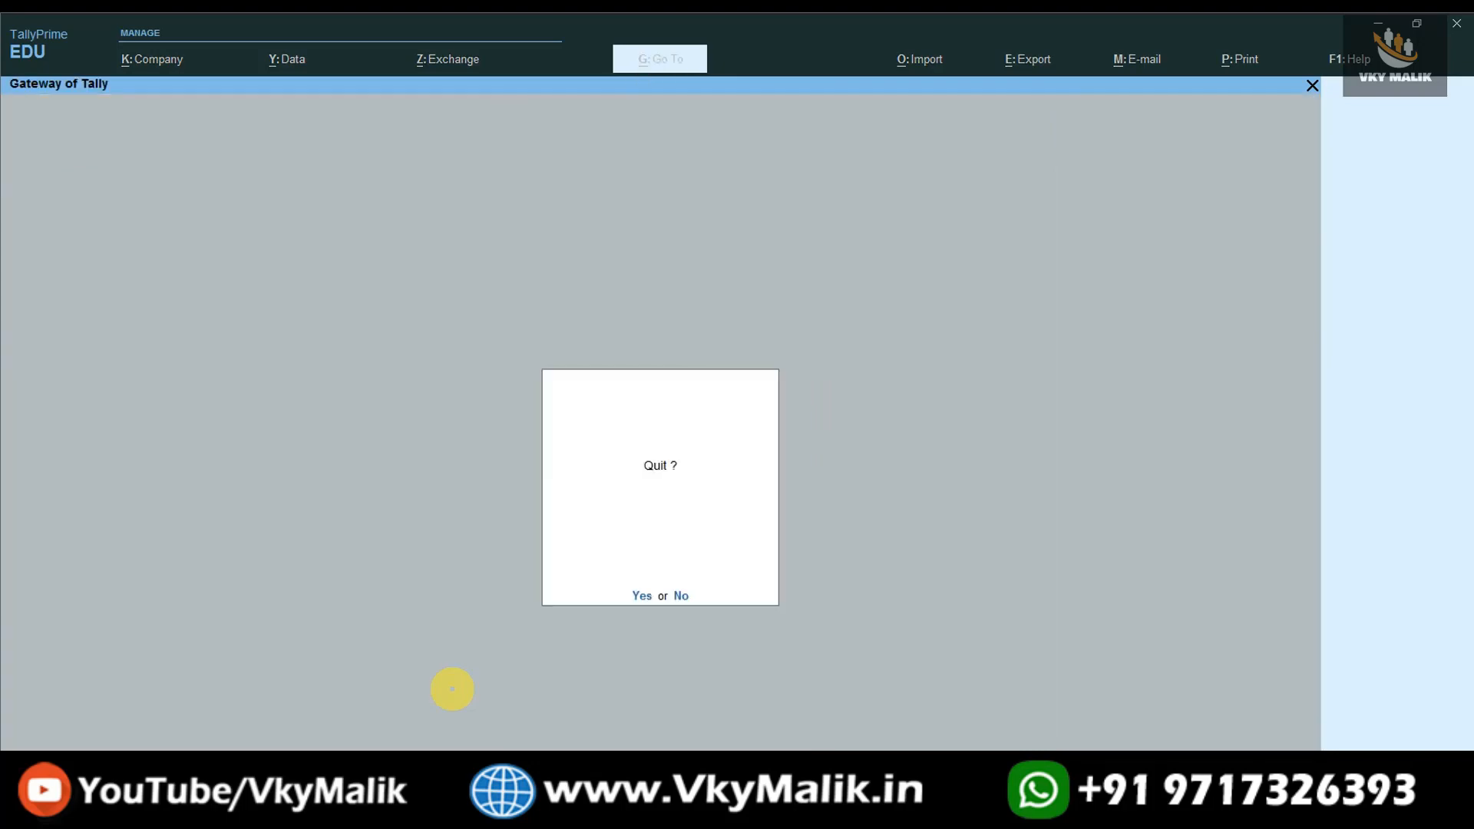
key(Escape)
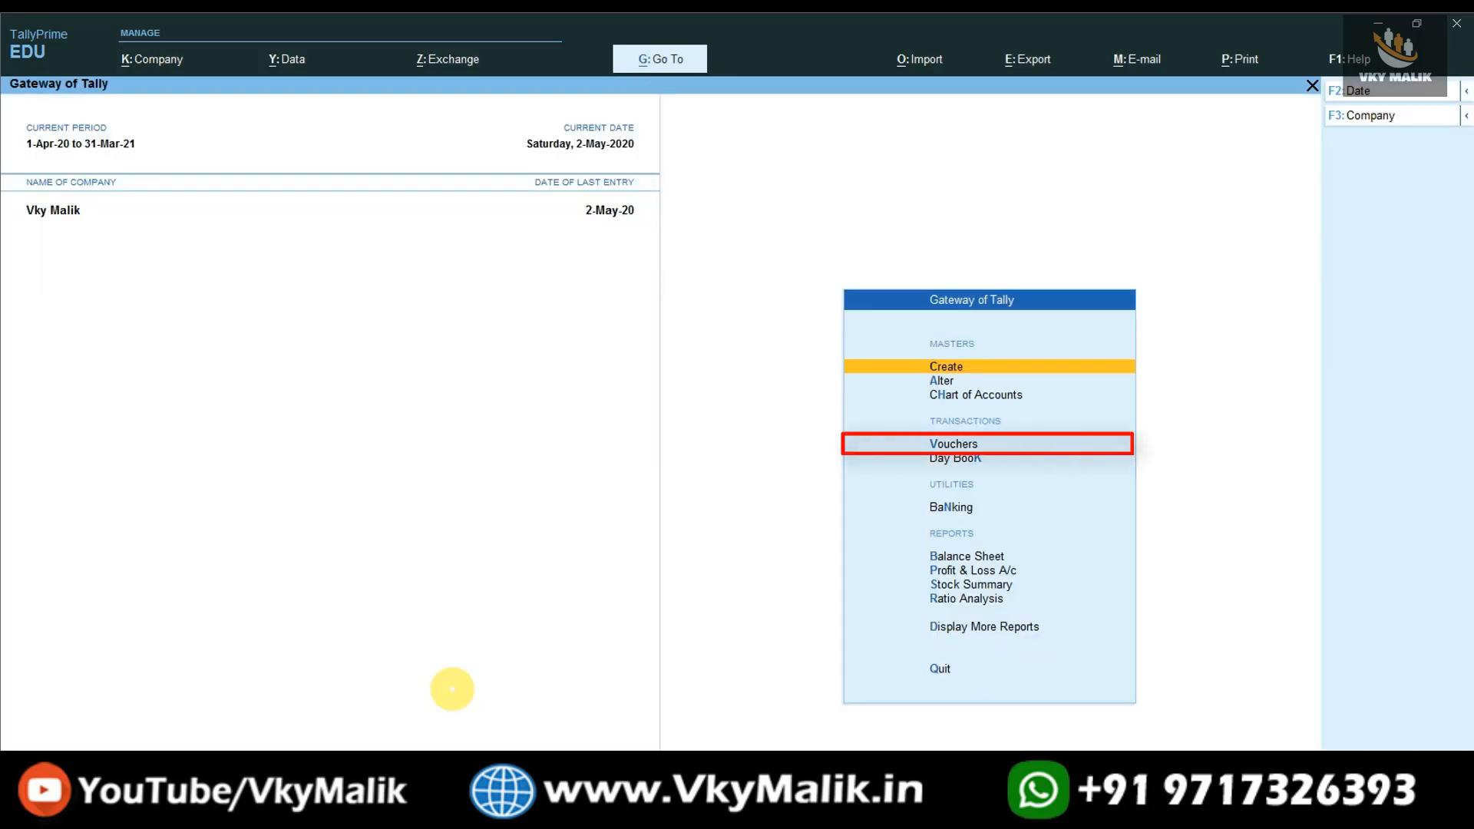
- Start a new sales voucher using the Sales voucher type
key(Down)
key(Down)
key(Down)
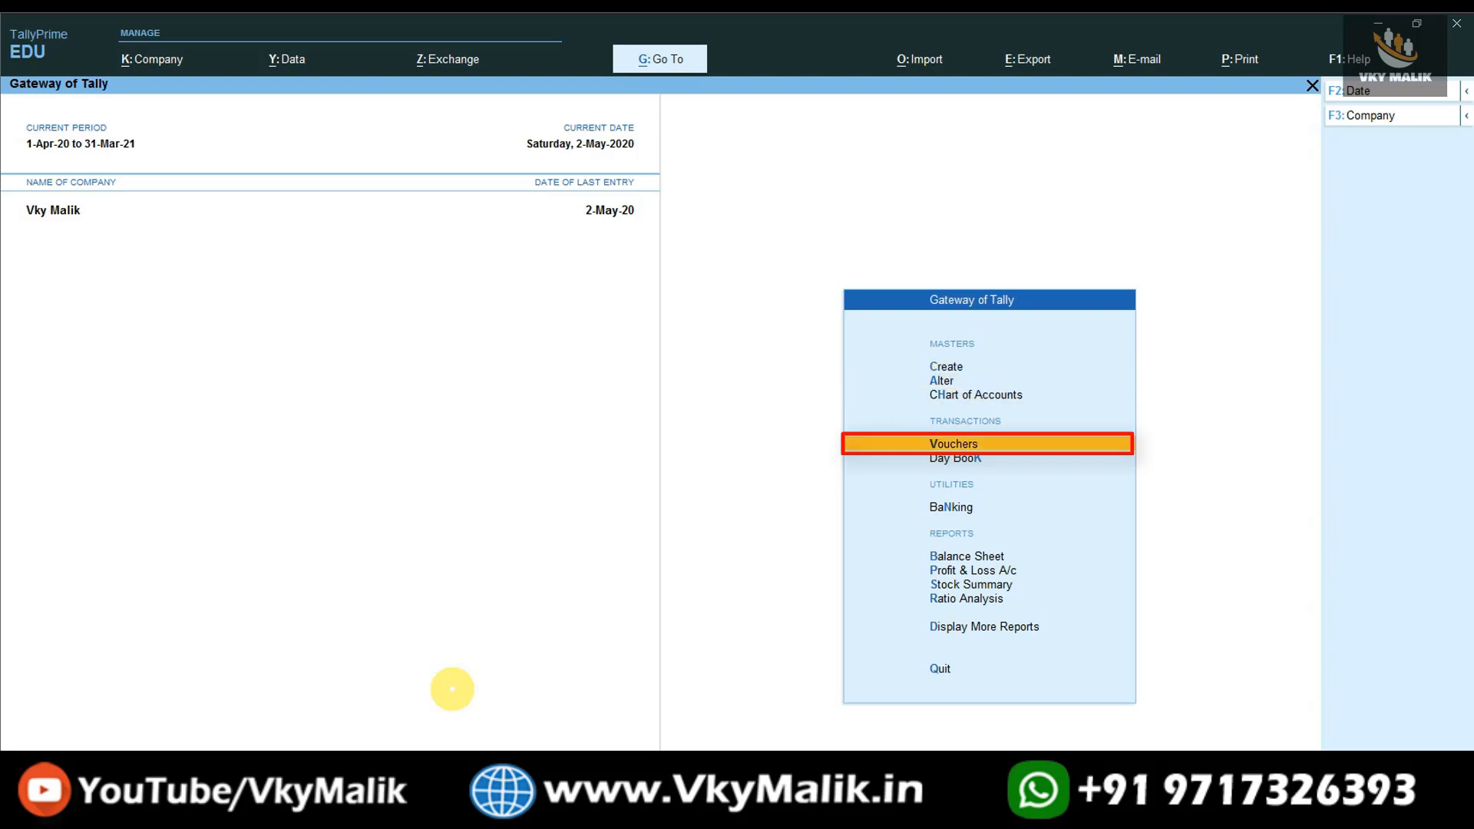
key(Return)
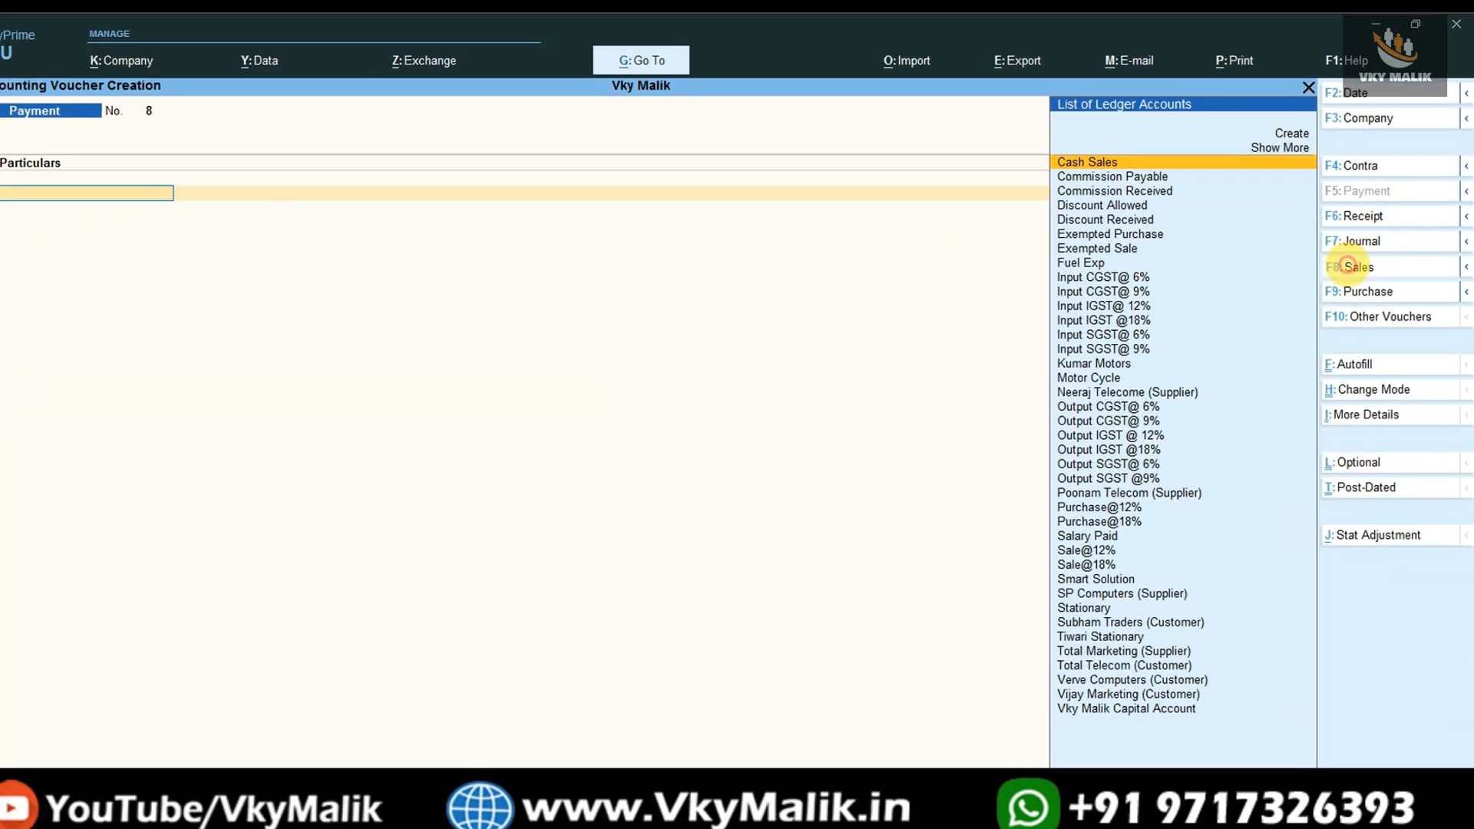
click(1221, 556)
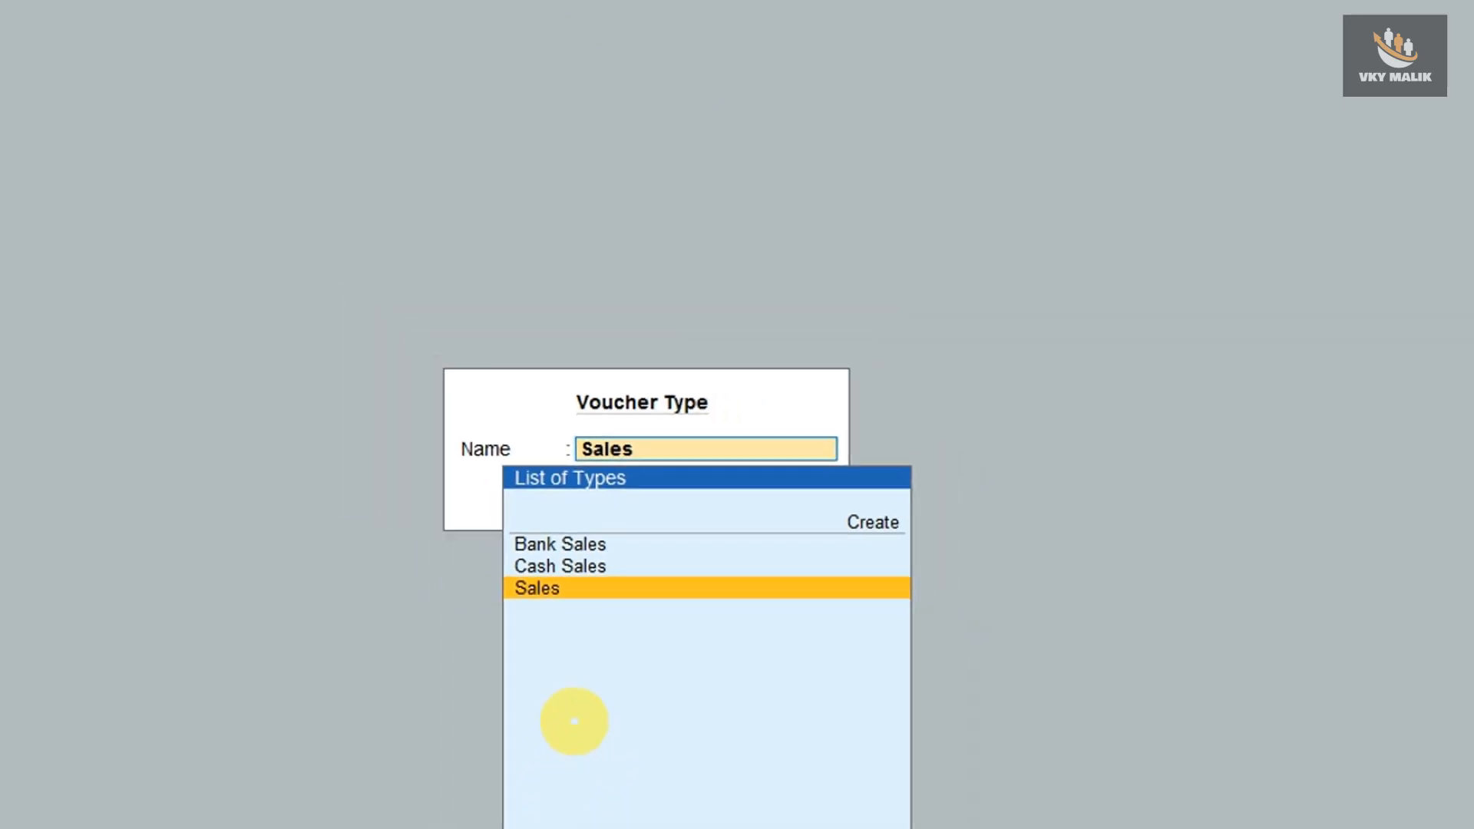
key(Return)
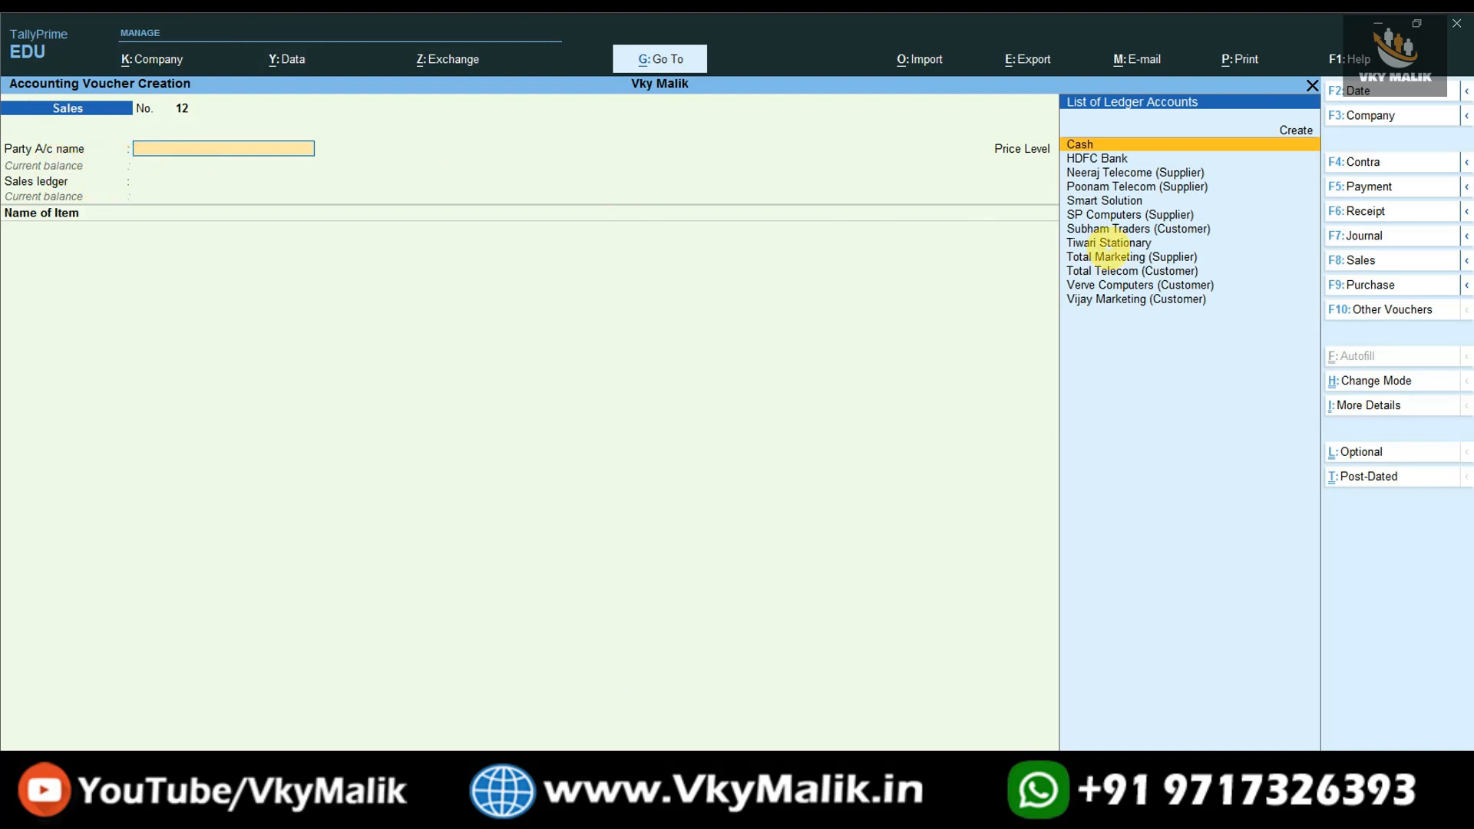
- Choose Subham Traders (Customer) as the voucher's party, leave the dispatch details blank and accept the party details
key(Down)
key(Down)
key(Down)
key(Down)
key(Down)
key(Down)
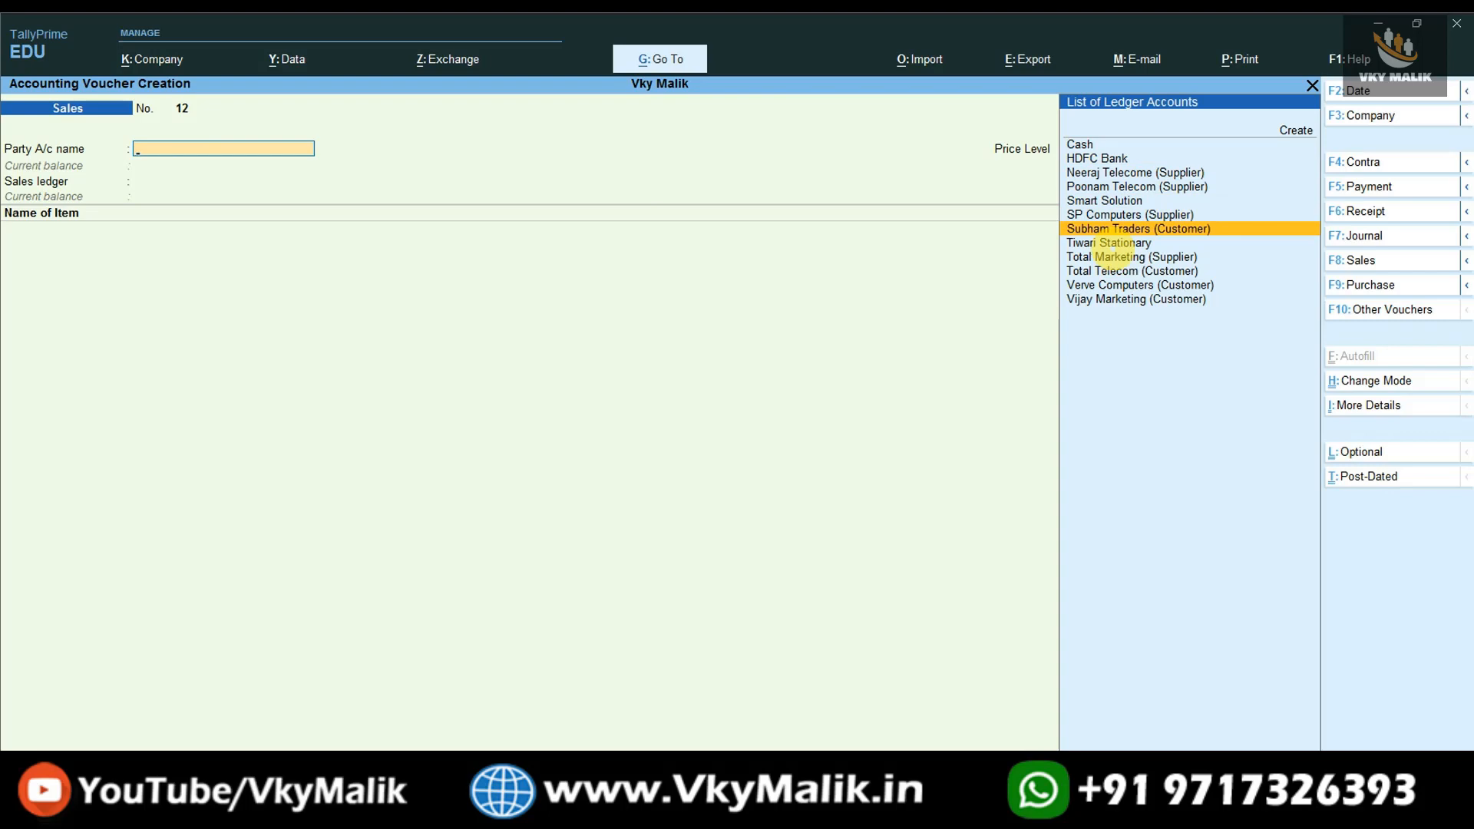
key(Return)
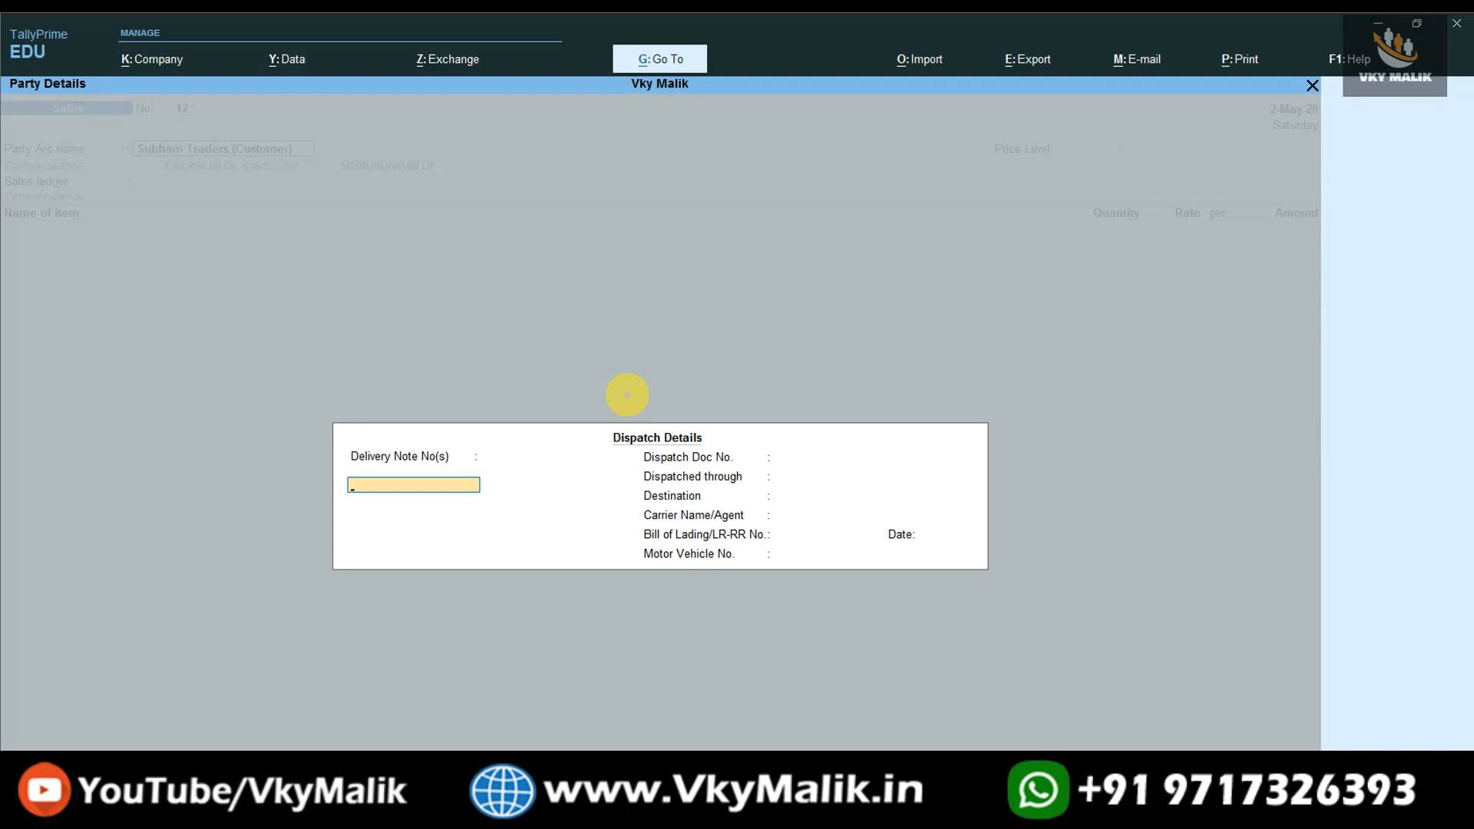
key(Return)
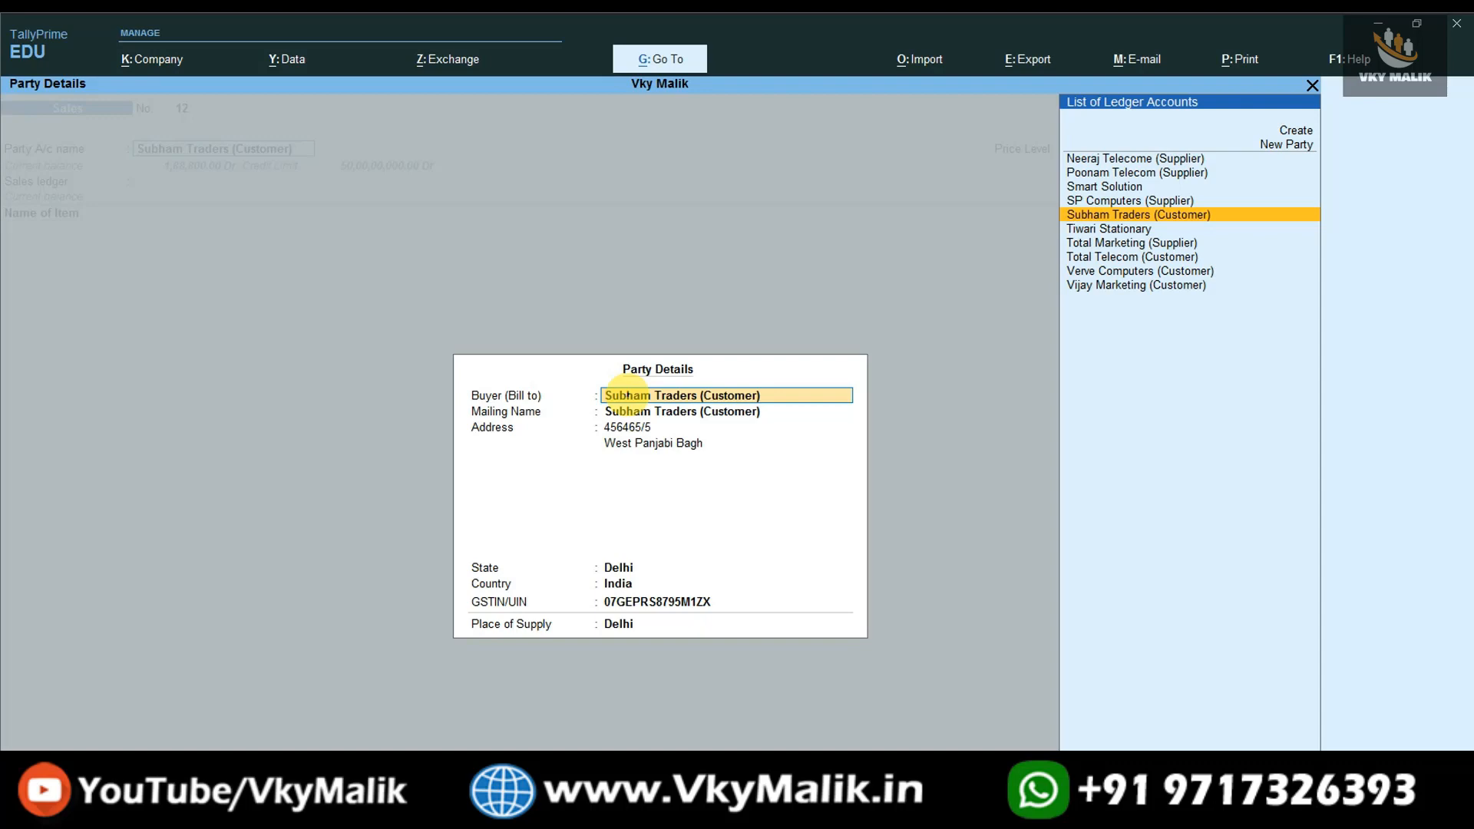
key(ctrl+a)
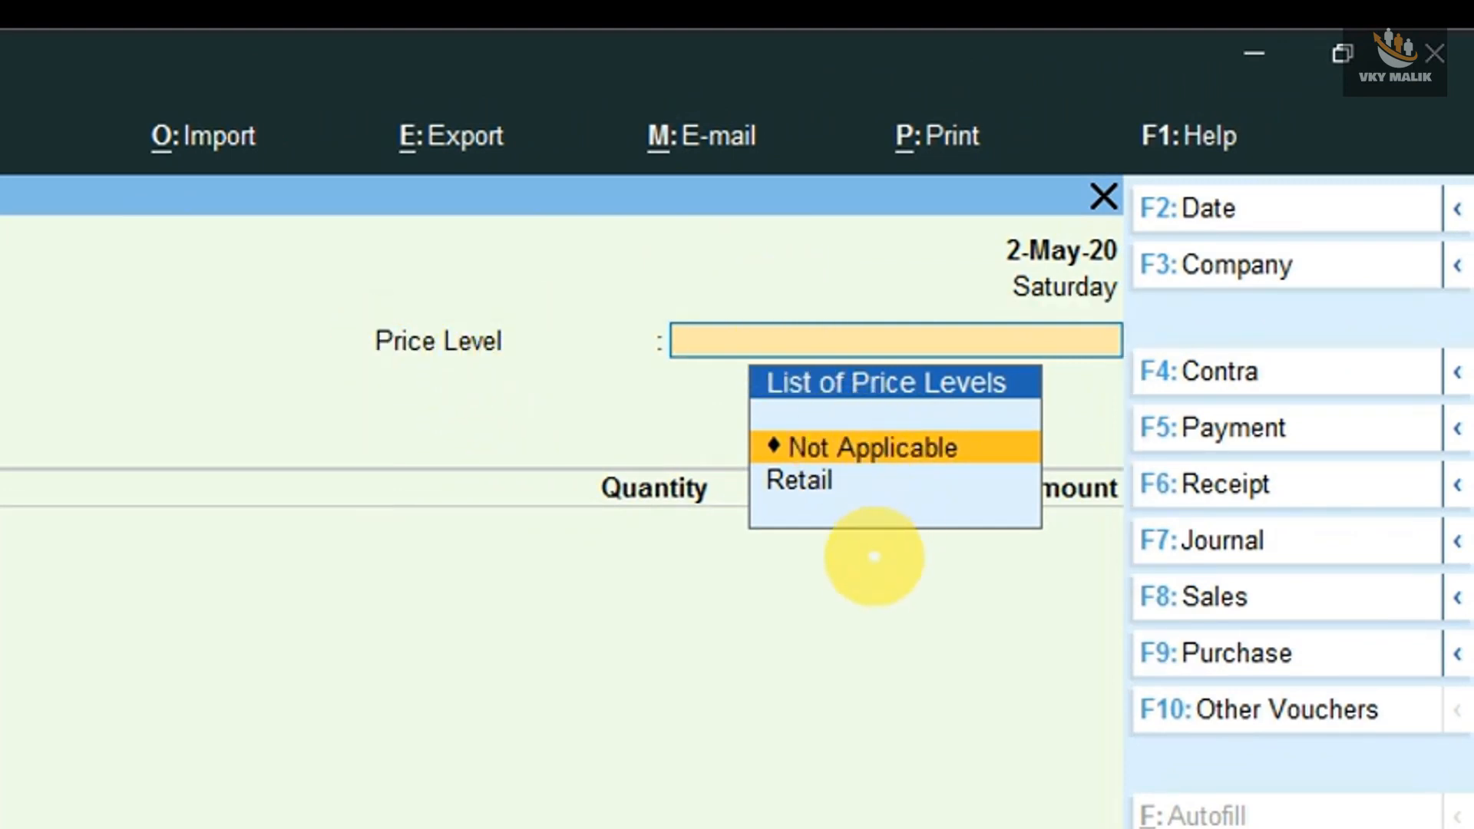
- Apply the Retail price level to the voucher and choose Sale@18% as the sales ledger
key(Down)
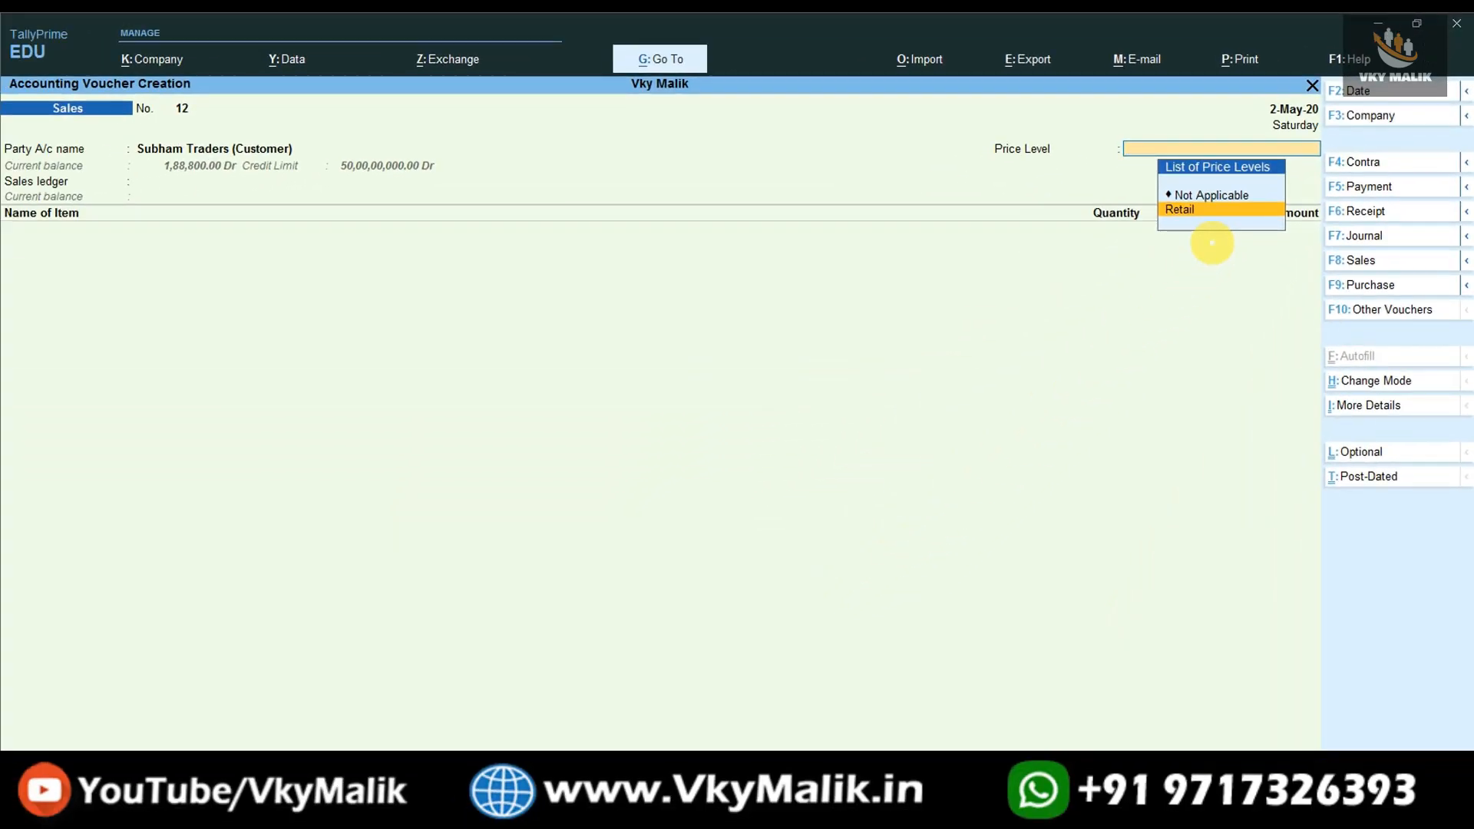
key(Return)
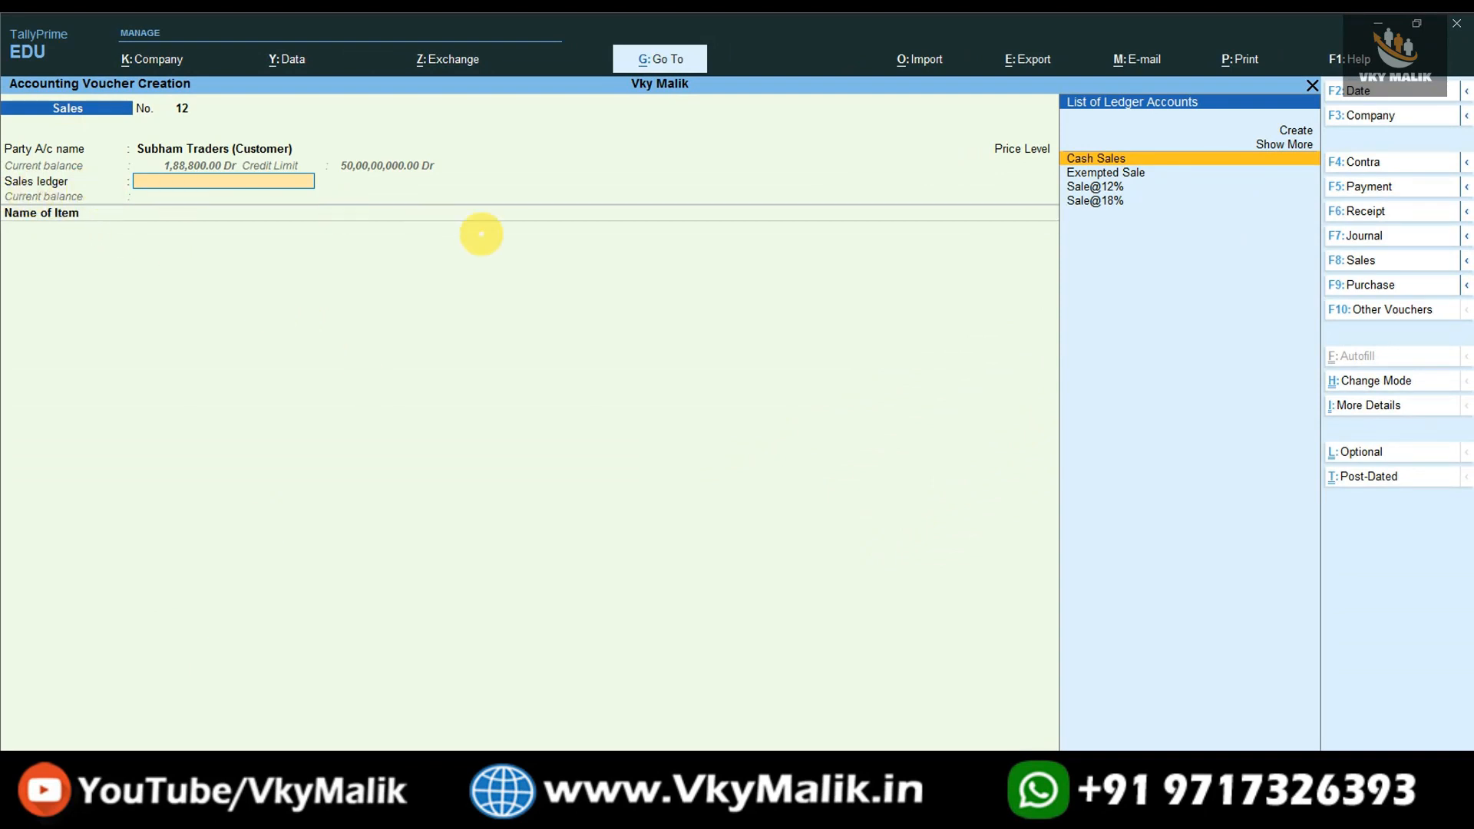
key(Down)
key(Down)
key(Down)
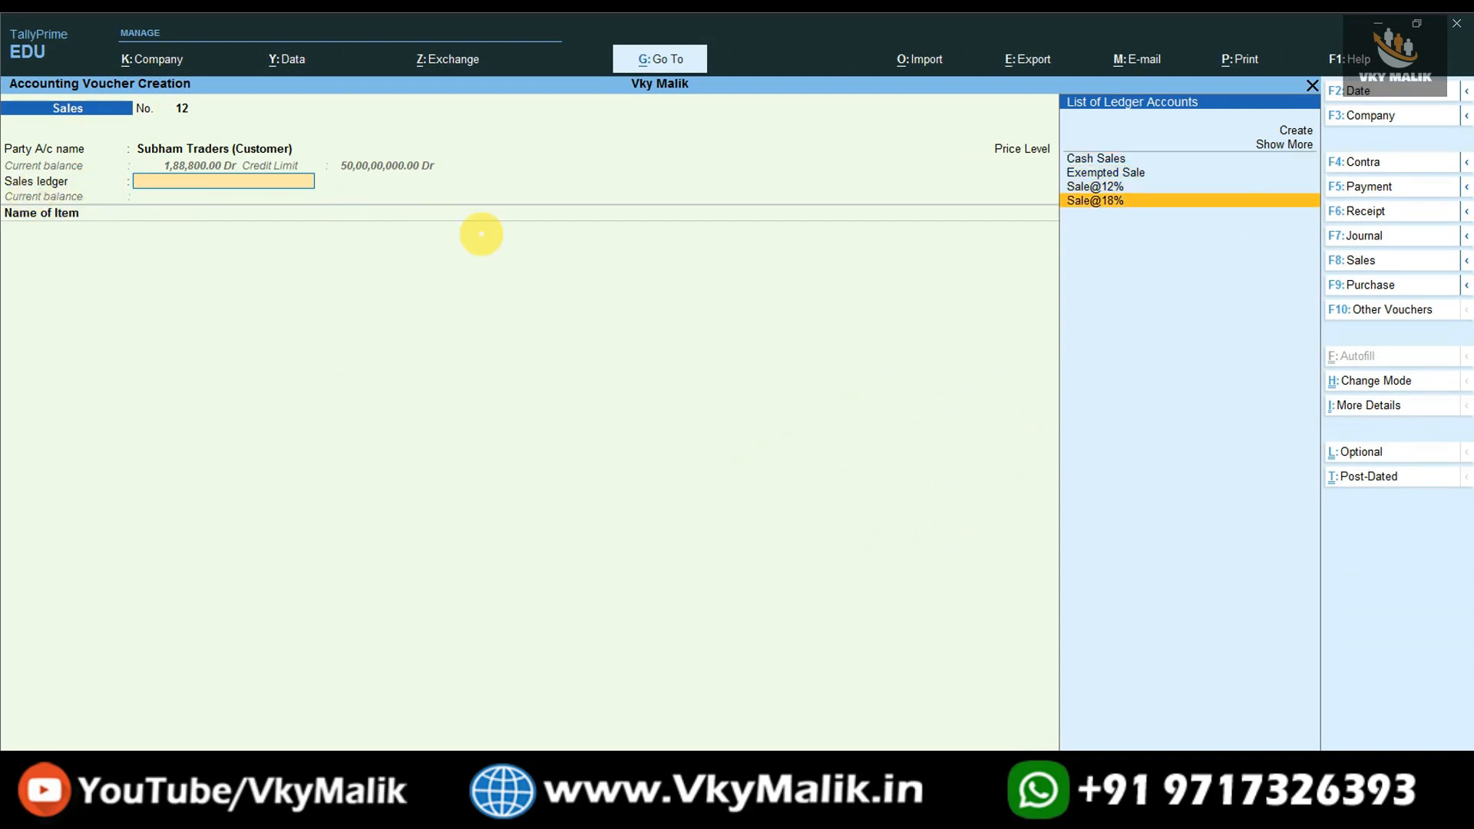
key(Return)
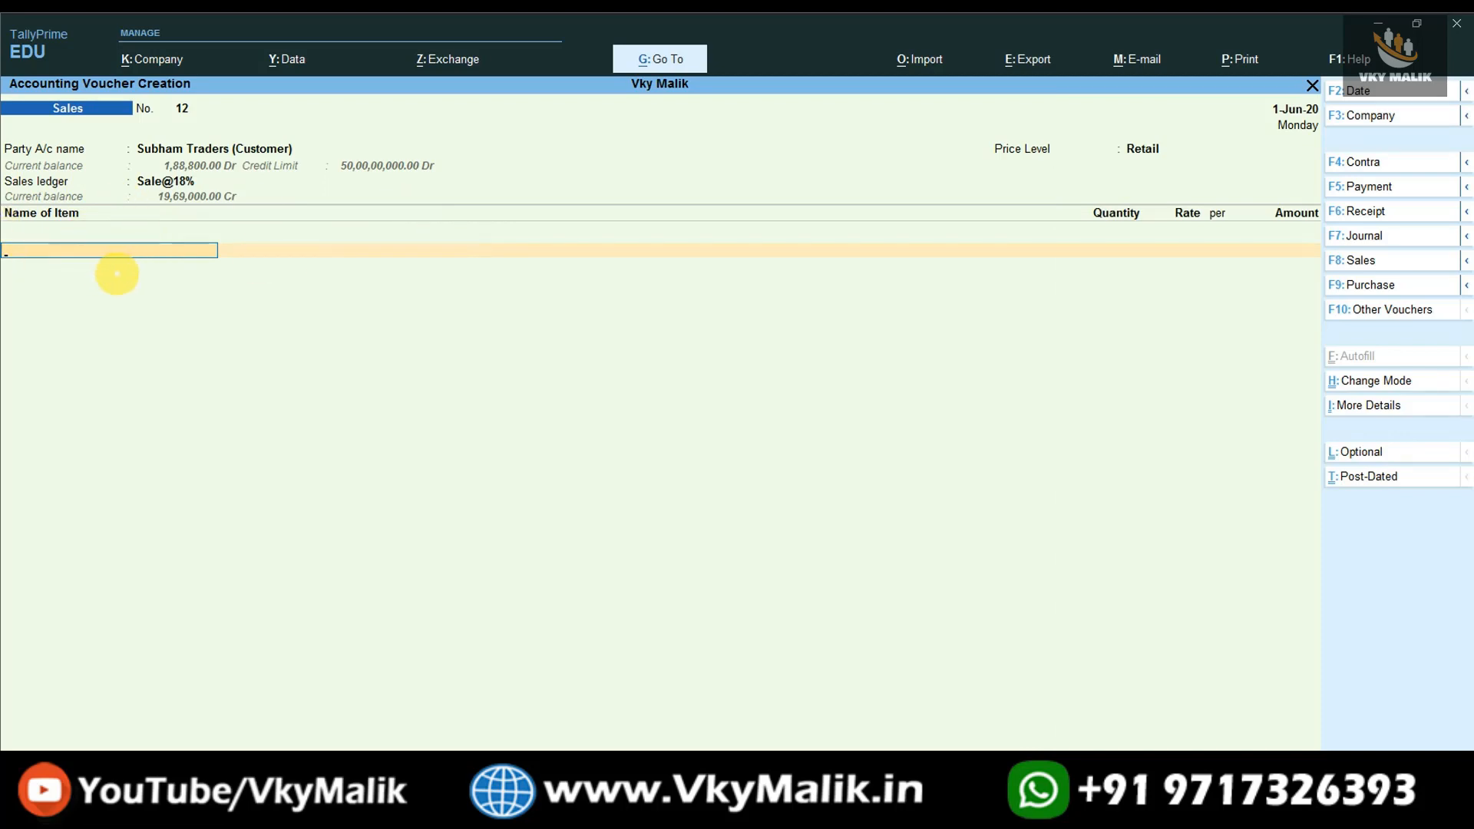
- Add 5 PCS of Redmi Note 8 to the sales voucher, accepting the rate from the price list
key(space)
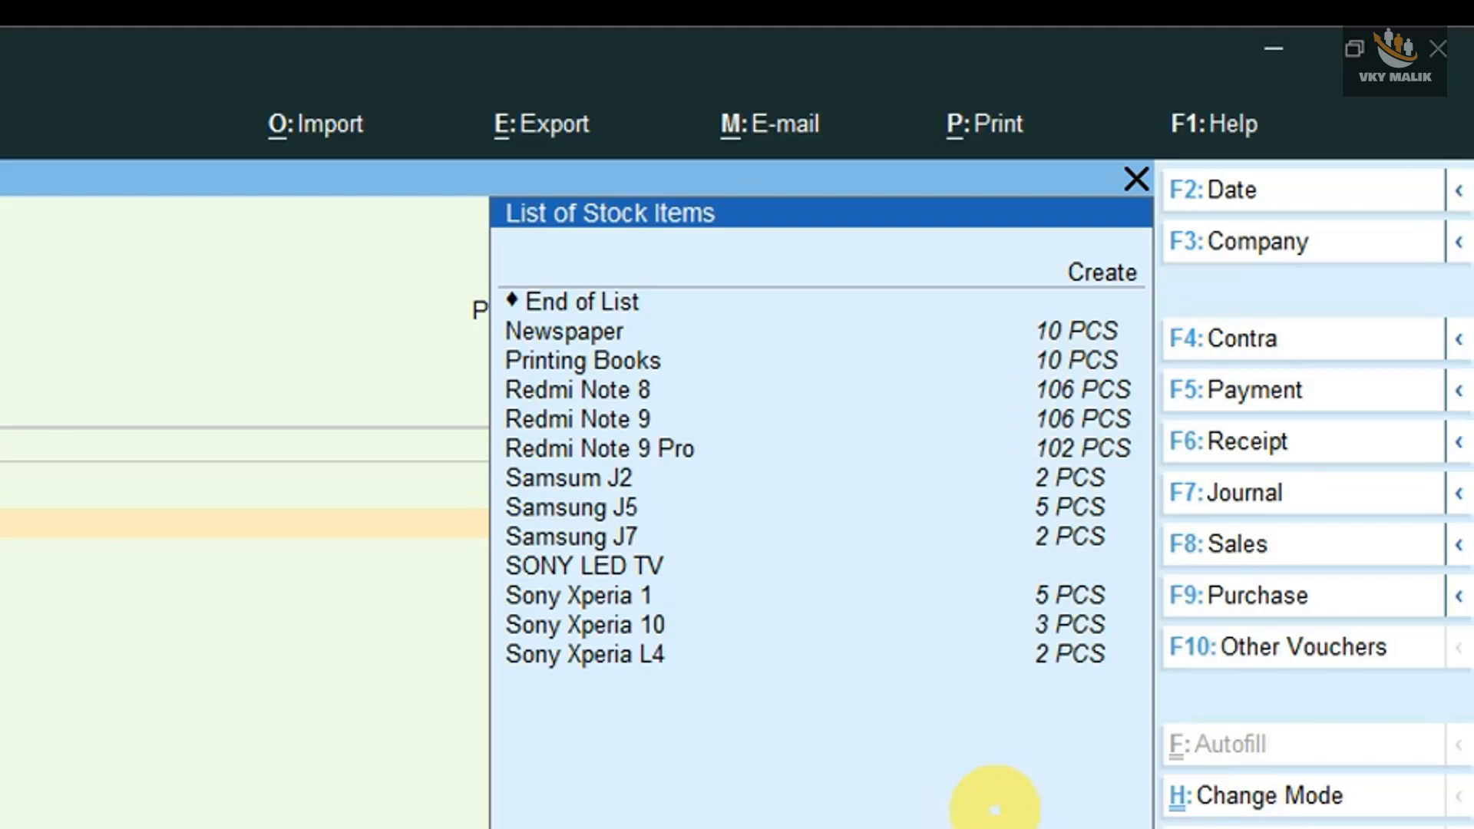
key(Down)
key(Down)
key(Down)
key(Down)
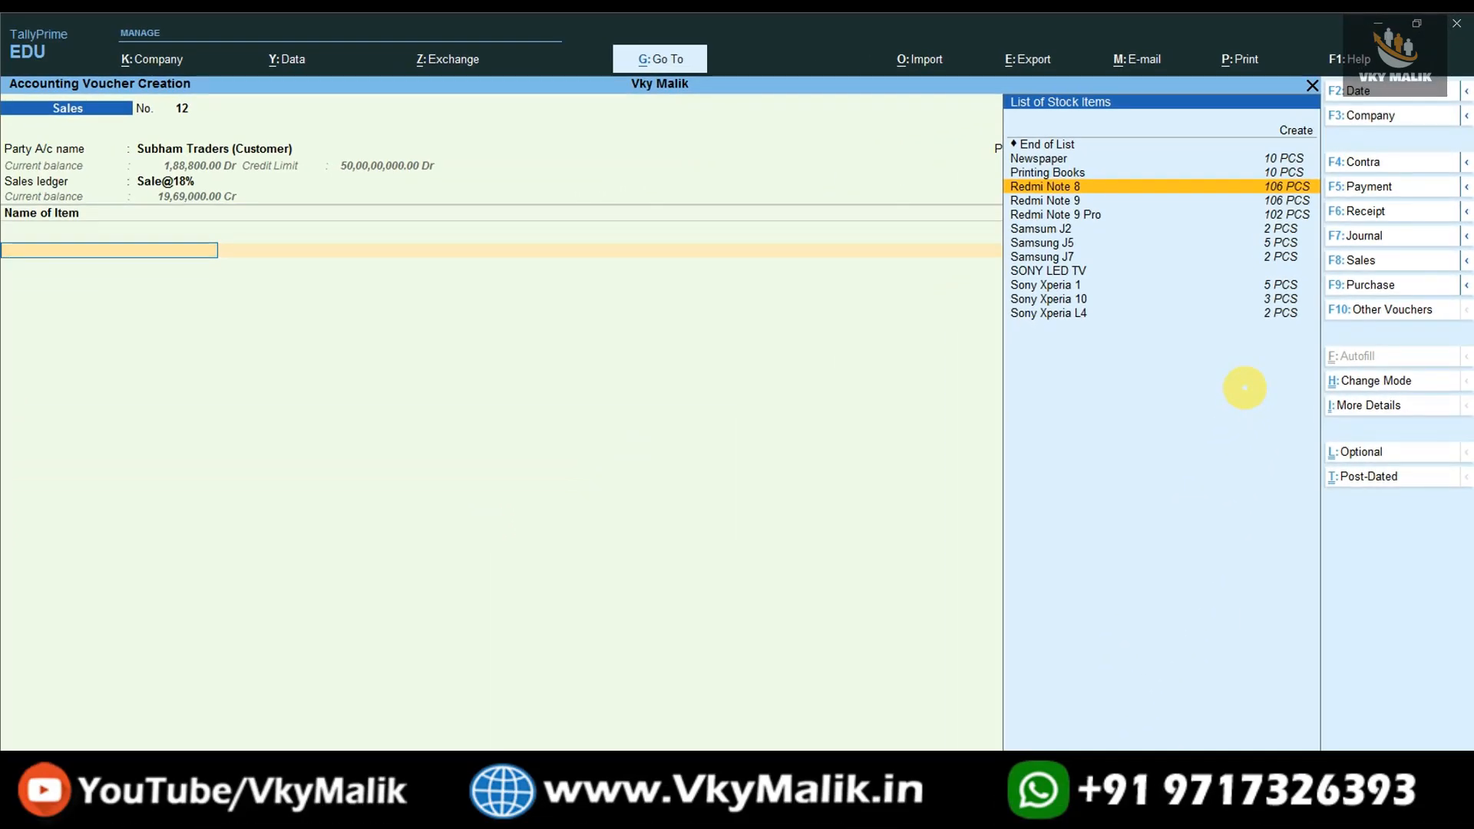
key(Return)
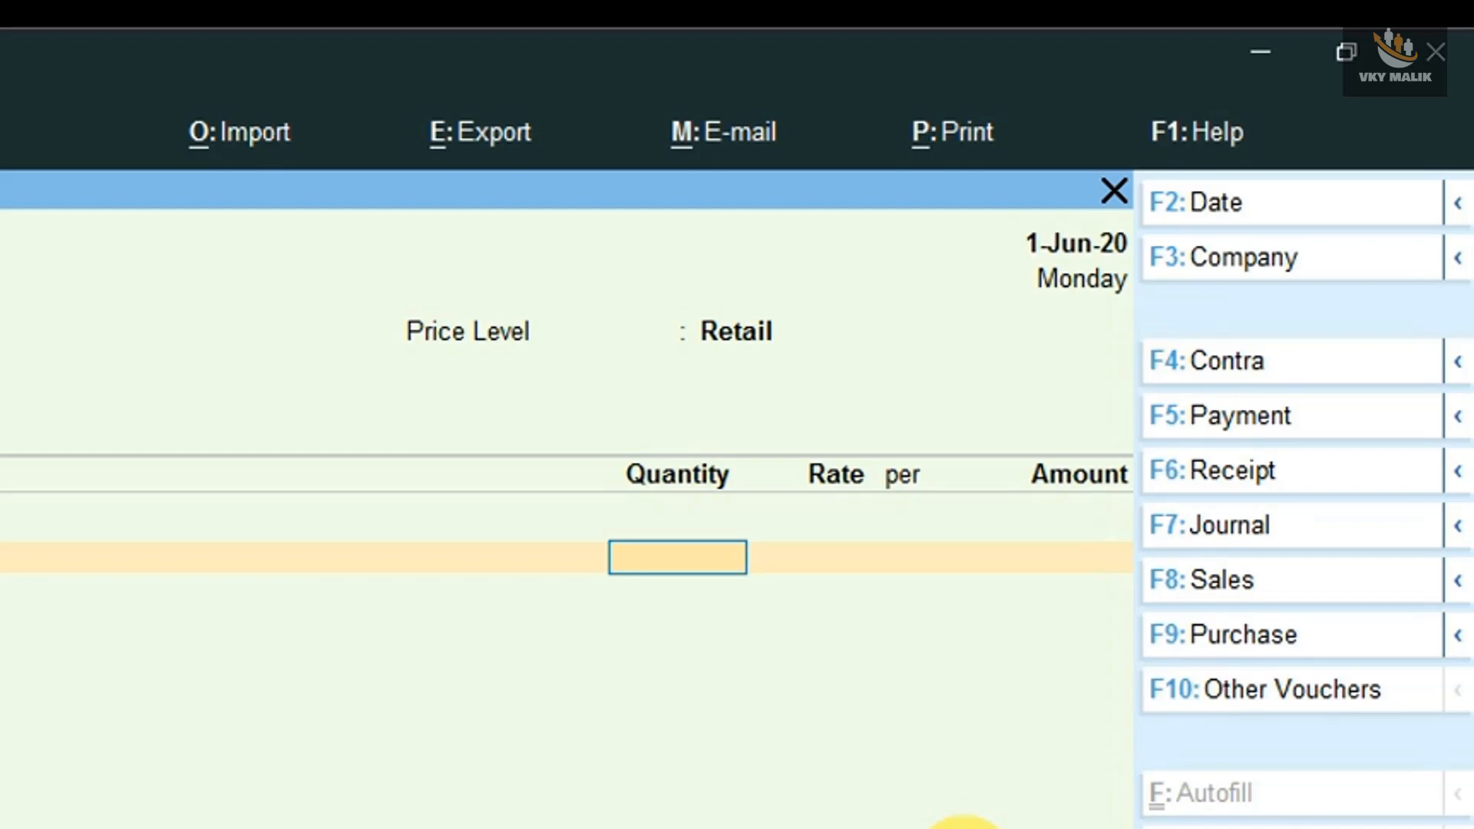
text(5)
key(Return)
key(Return)
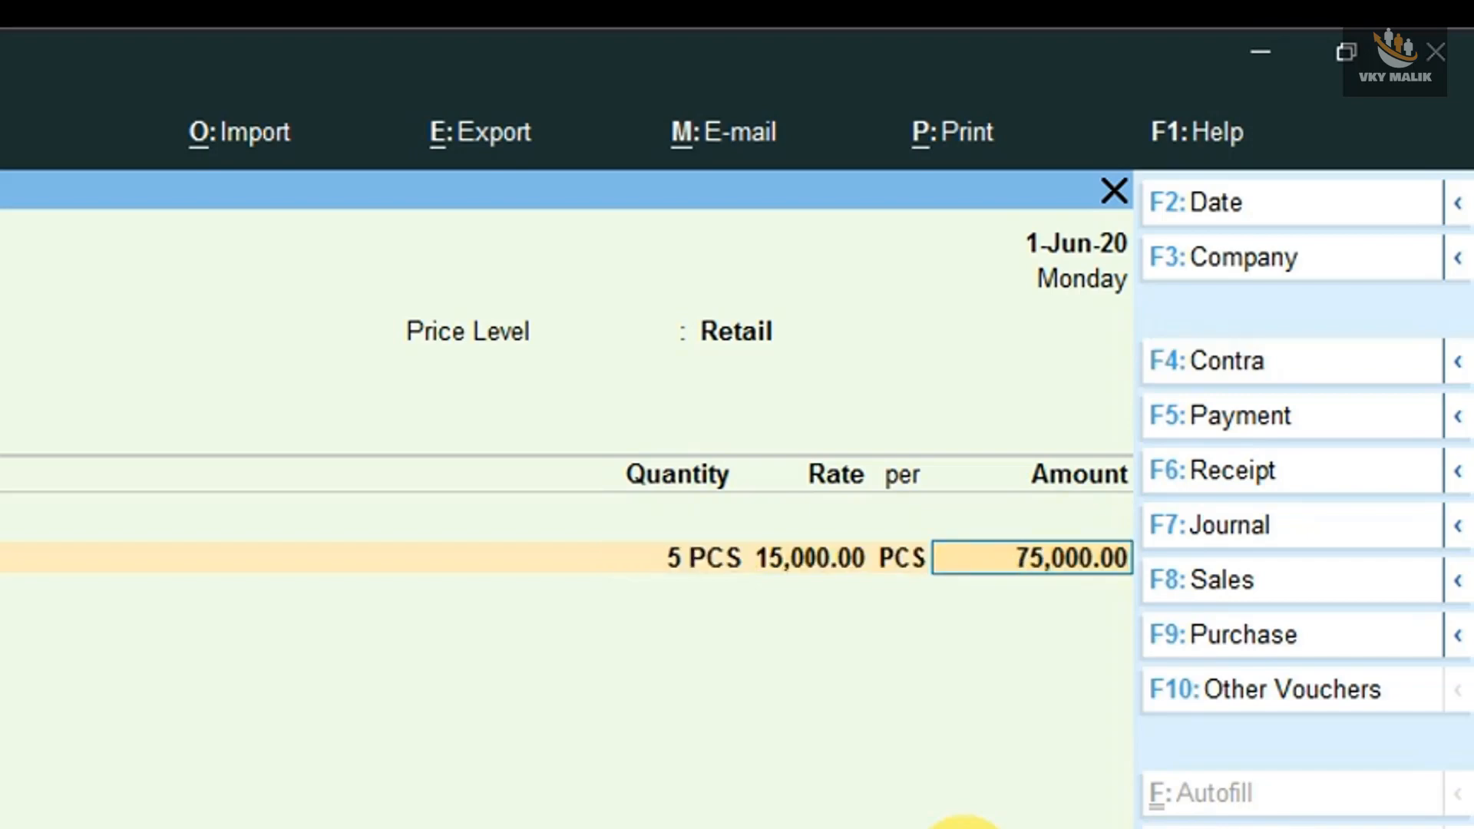
- Test the Retail slab rates by setting the Redmi Note 8 quantity to 16 PCS, followed by 65 PCS
key(BackSpace)
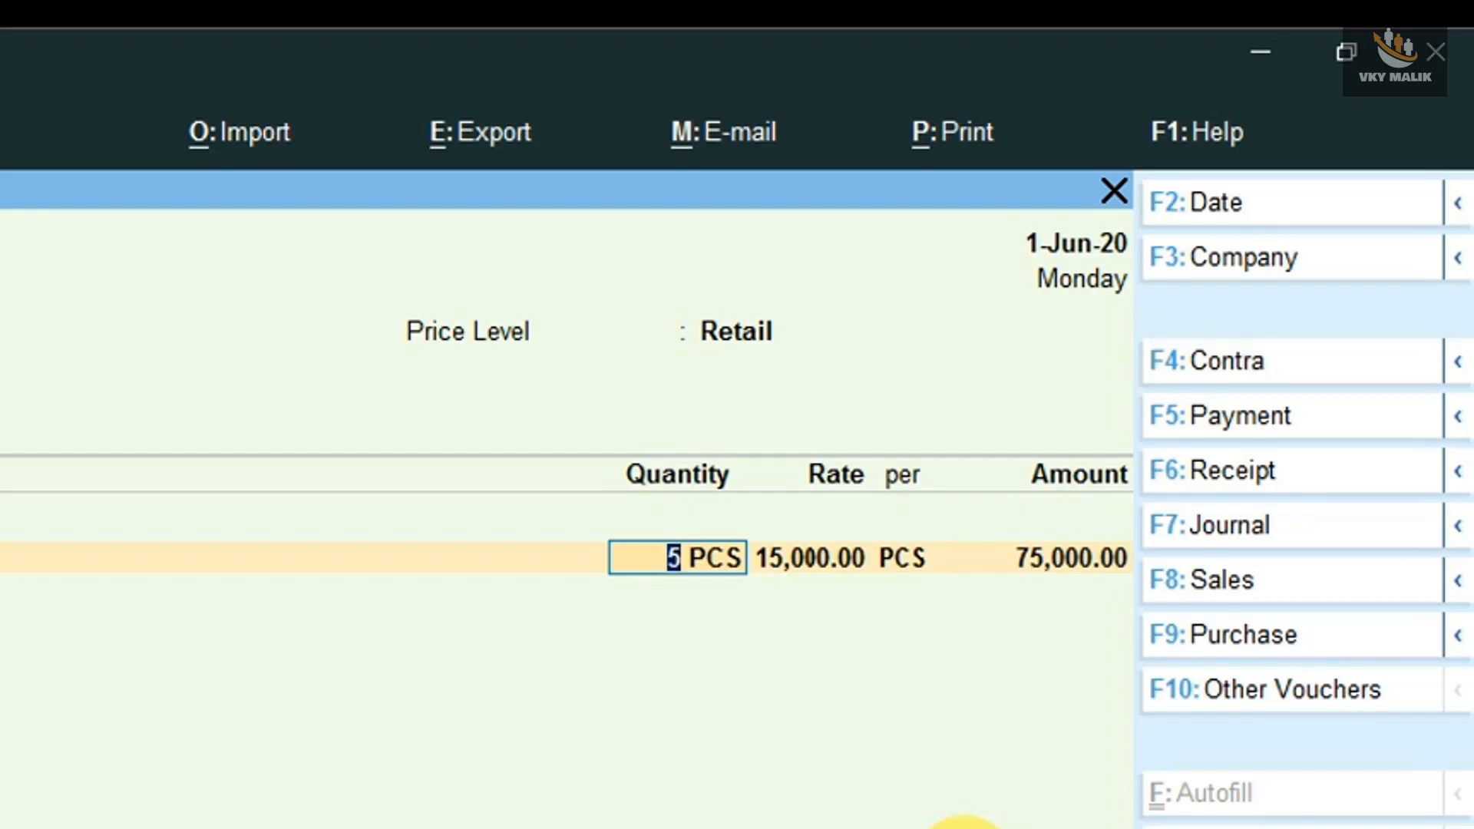
text(16)
key(Return)
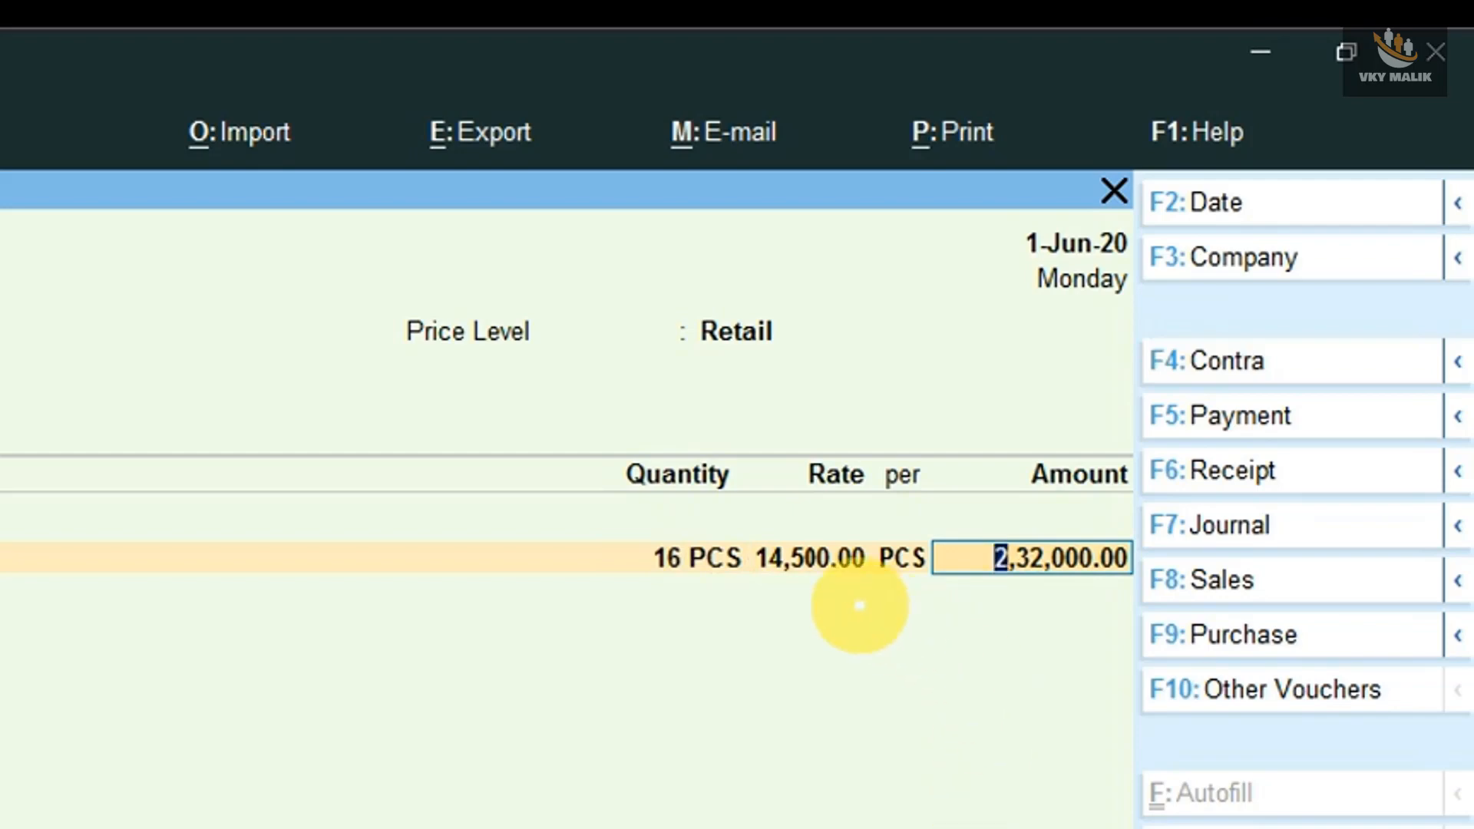
key(BackSpace)
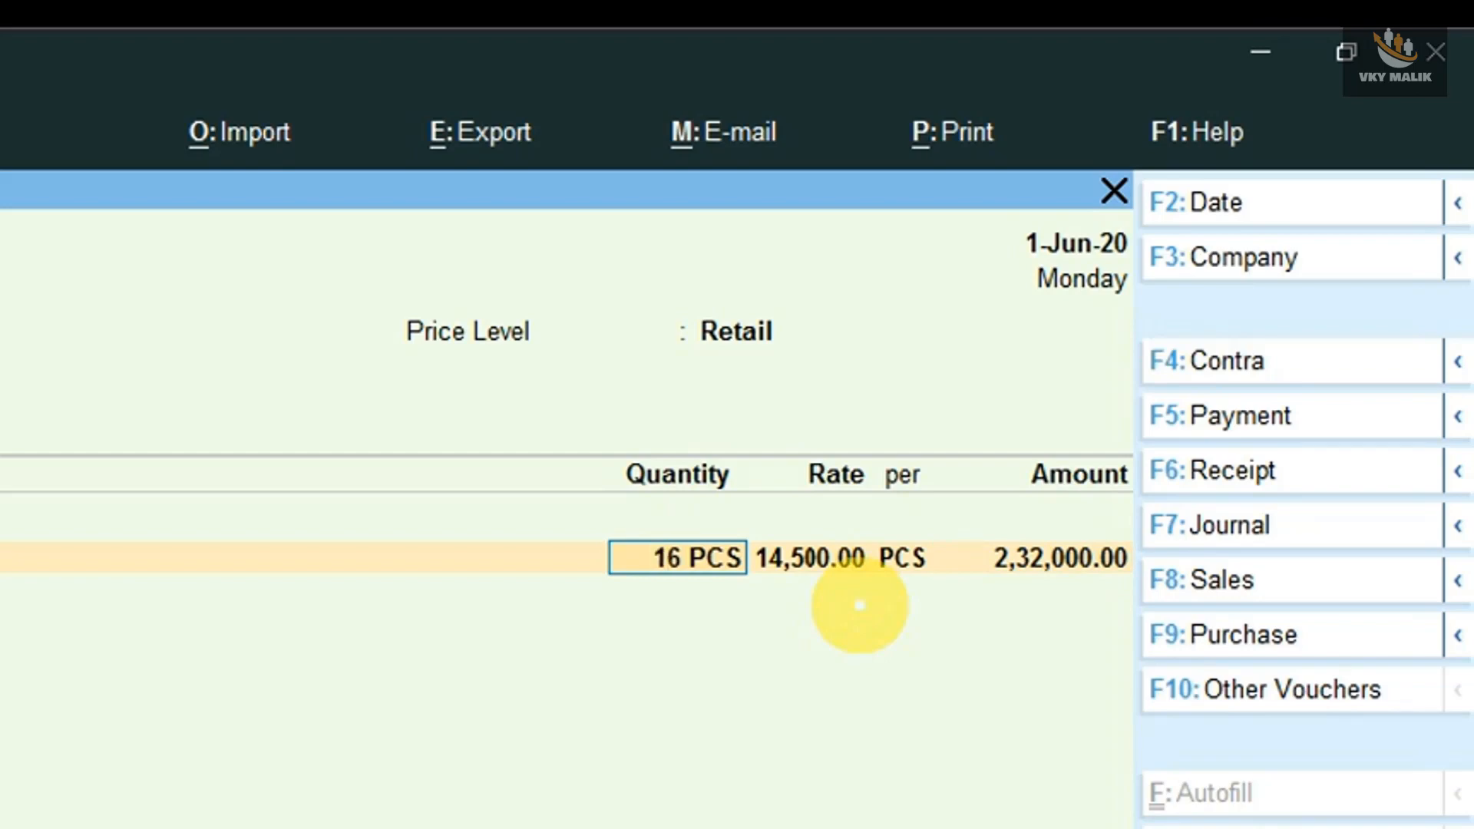
text(65)
key(Return)
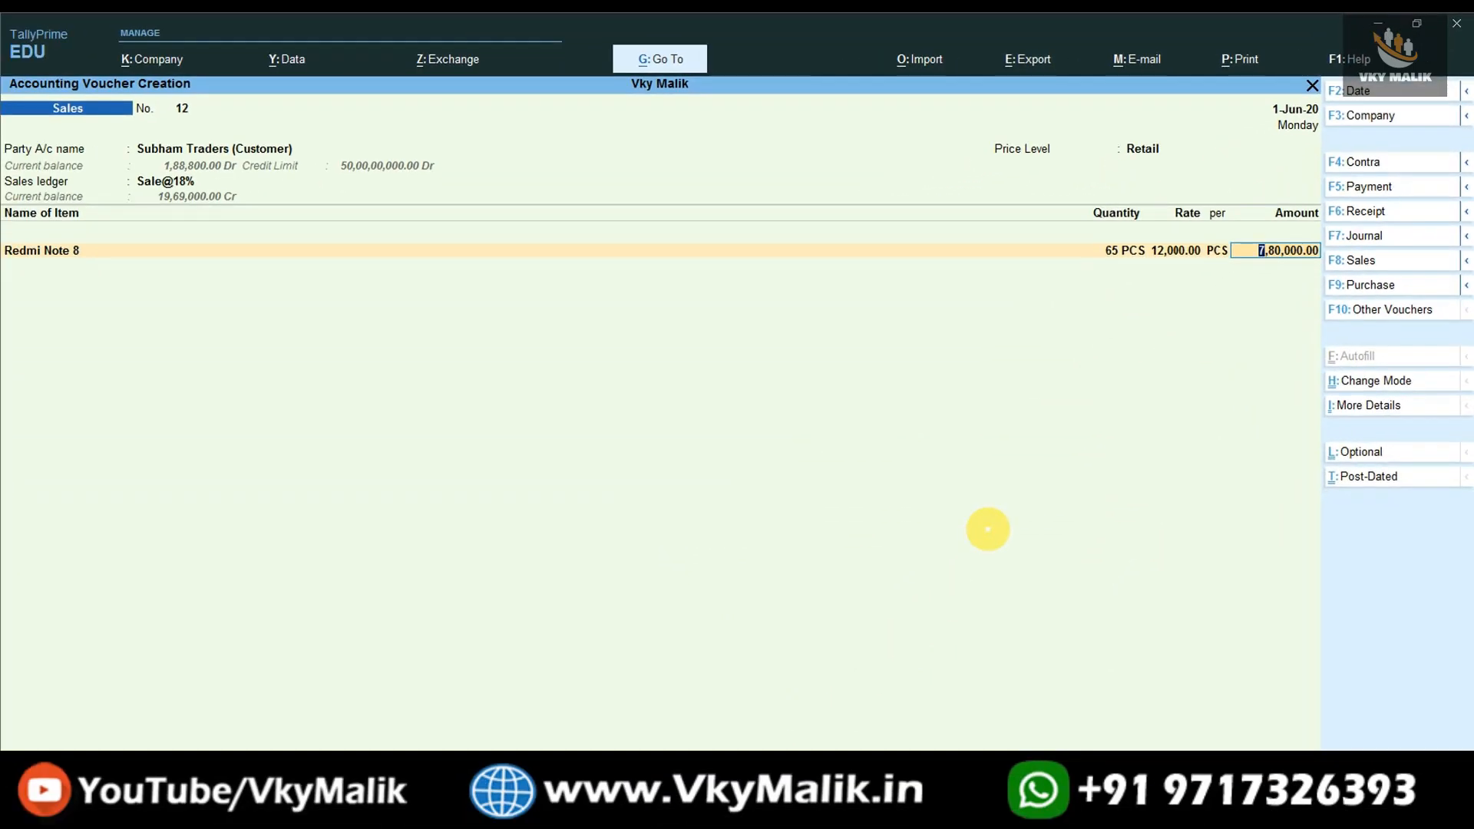
- Enable the Use Discount column in invoices option in the company features and save the features
key(F11)
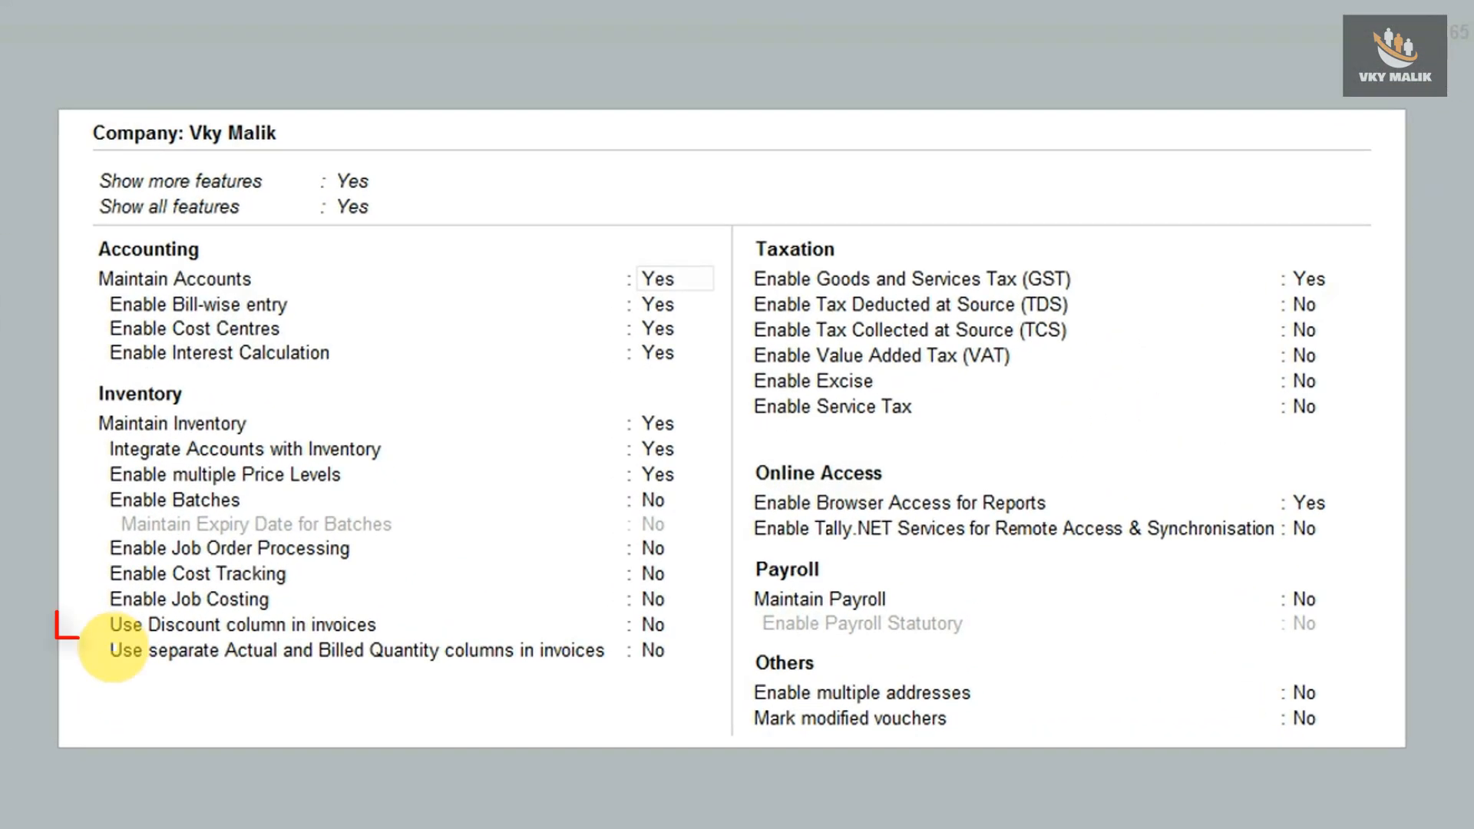
click(284, 642)
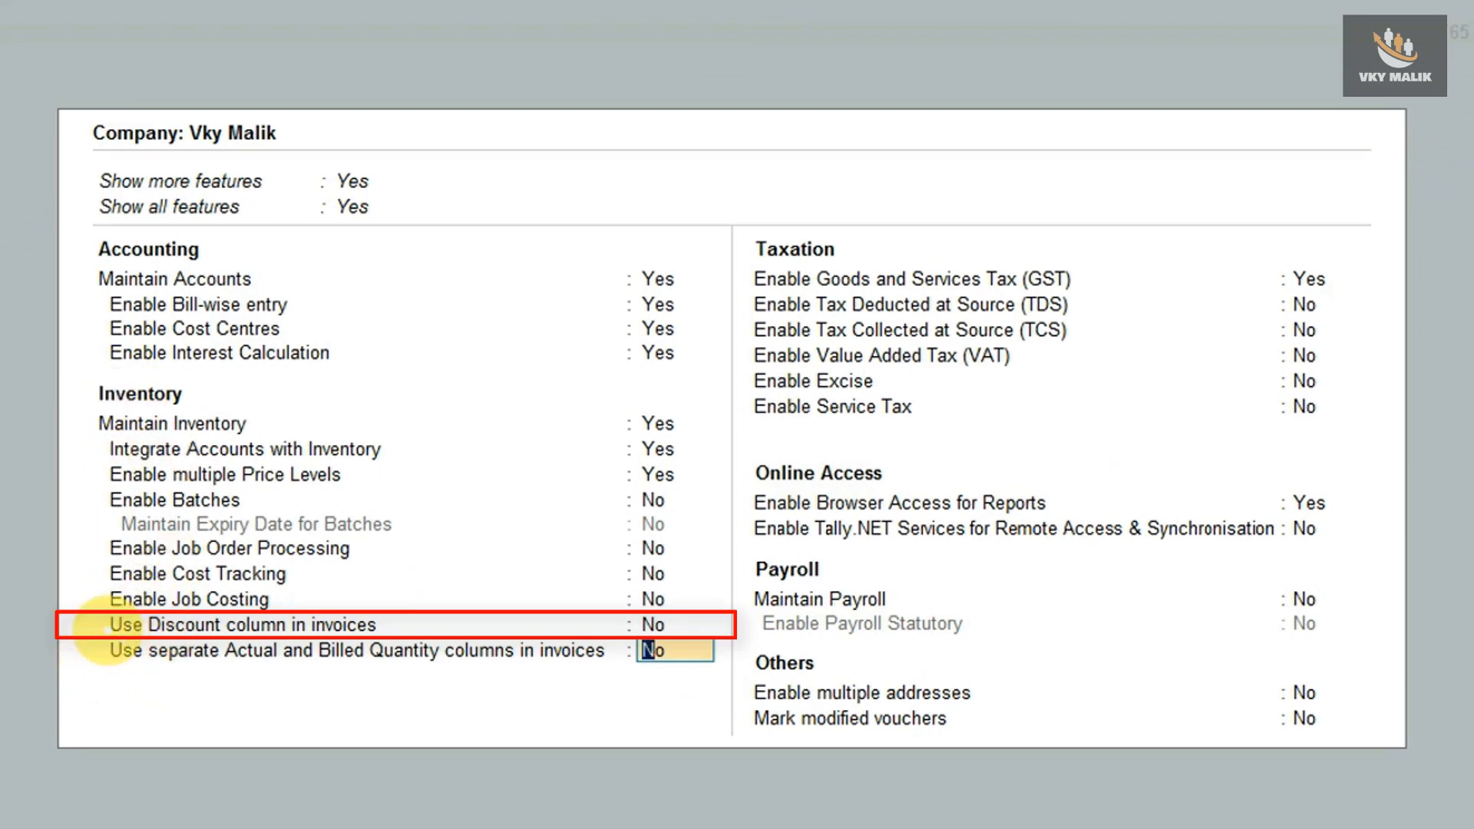
key(Up)
text(y)
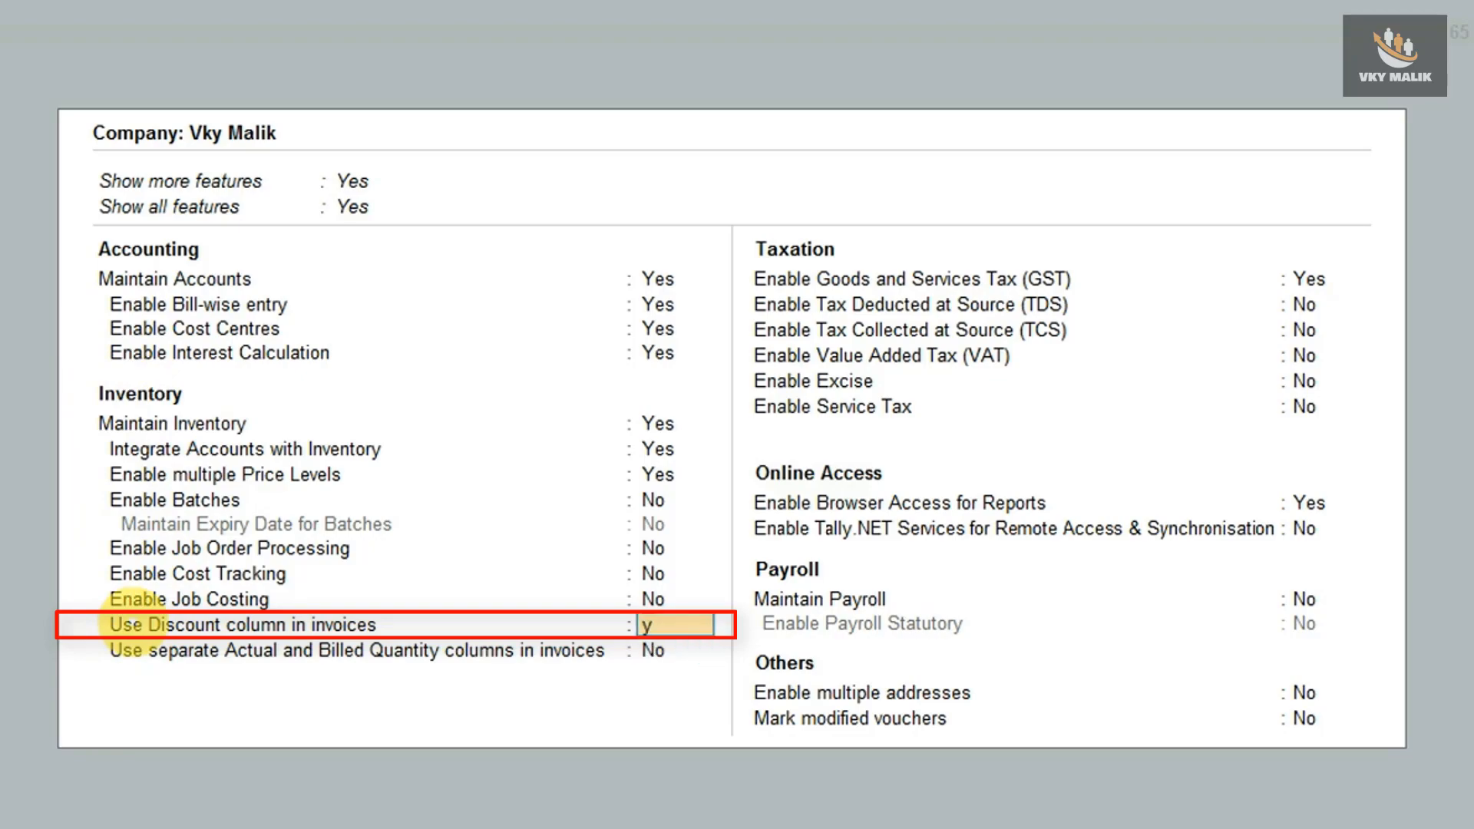
key(Return)
key(ctrl+a)
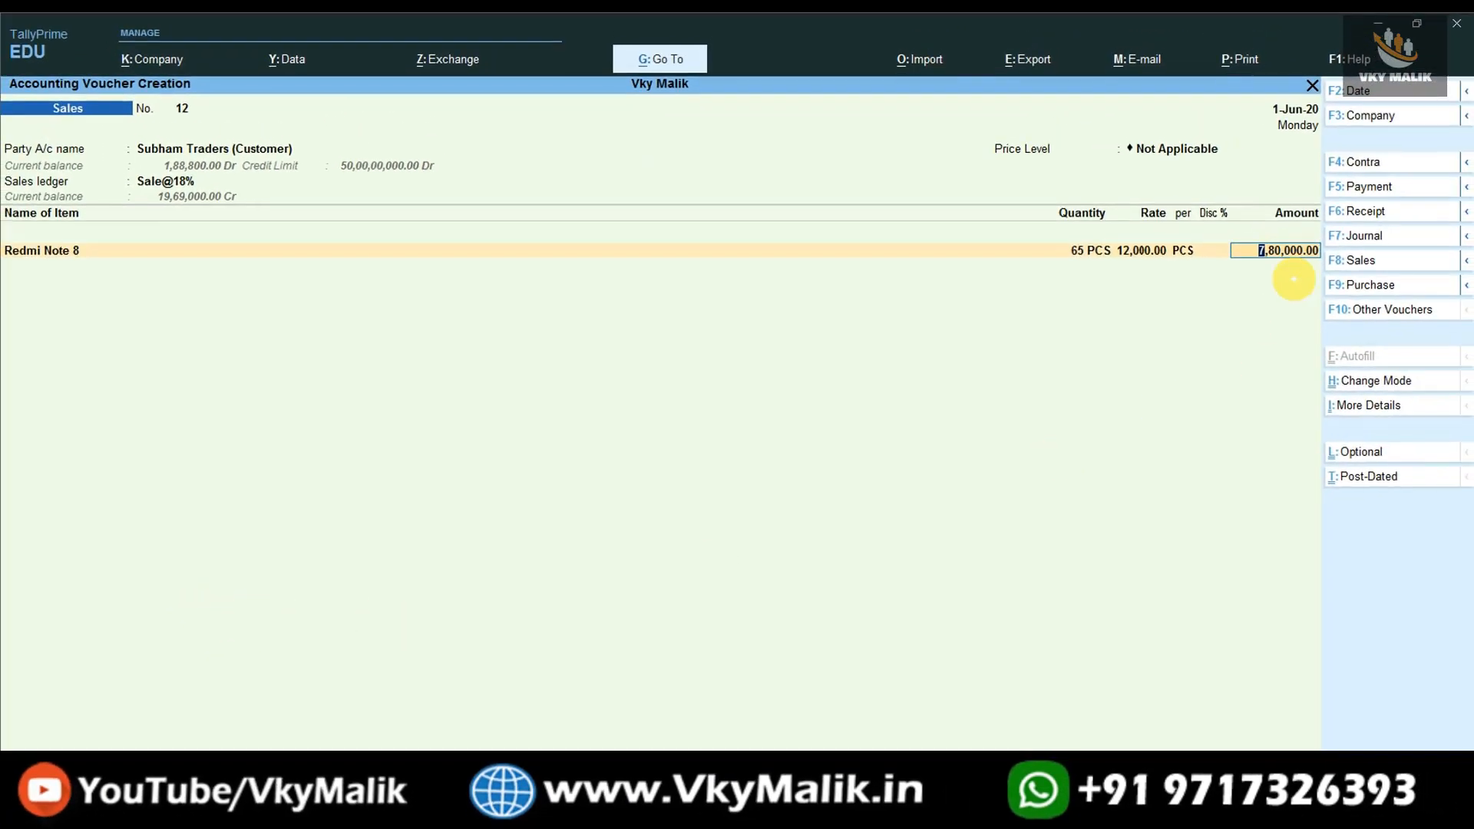
- Reapply the Retail price level to the voucher and set the Redmi Note 8 quantity to 75 PCS
key(BackSpace)
key(BackSpace)
key(BackSpace)
key(BackSpace)
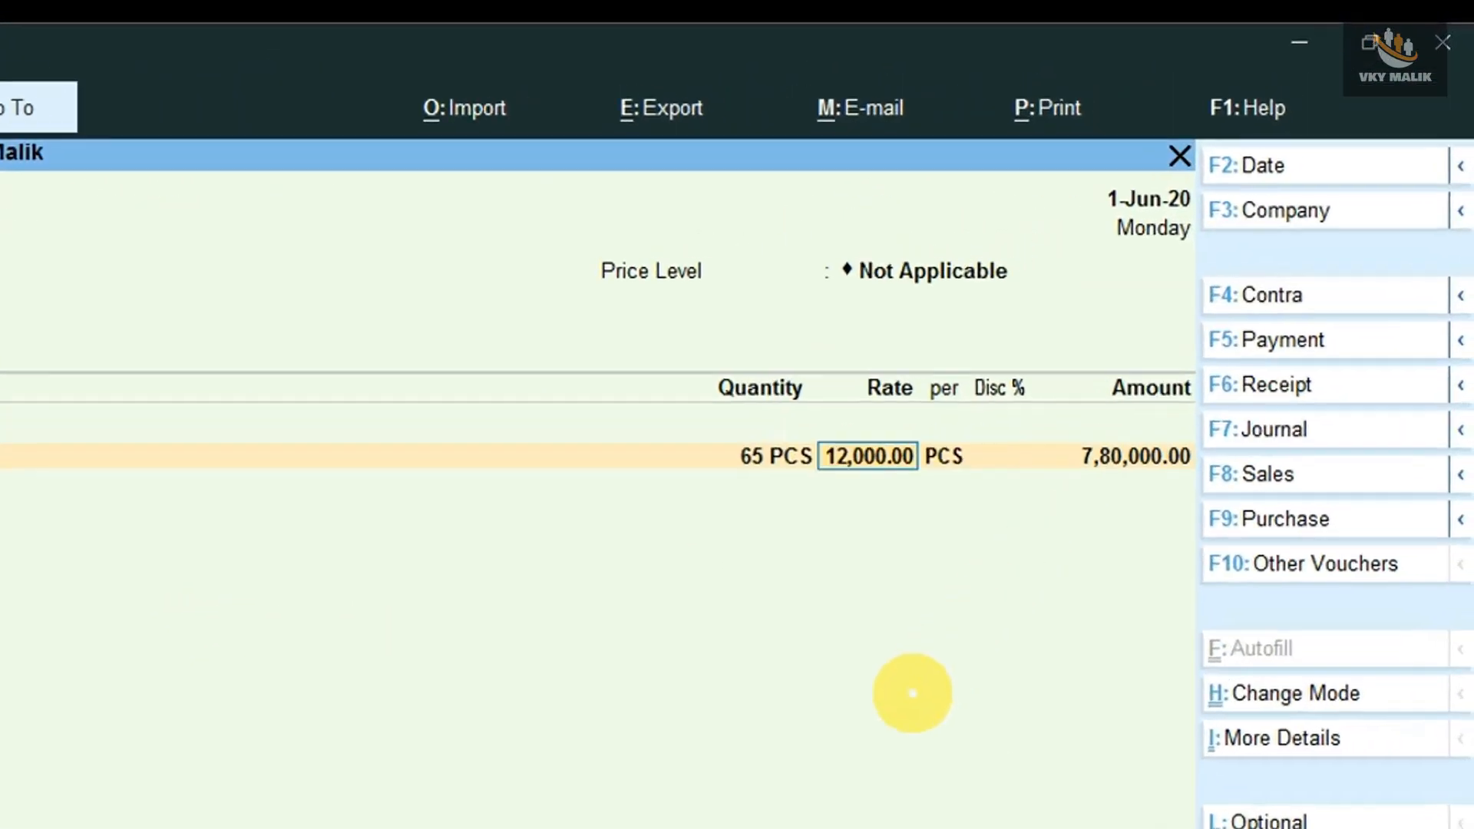
text(75)
key(Return)
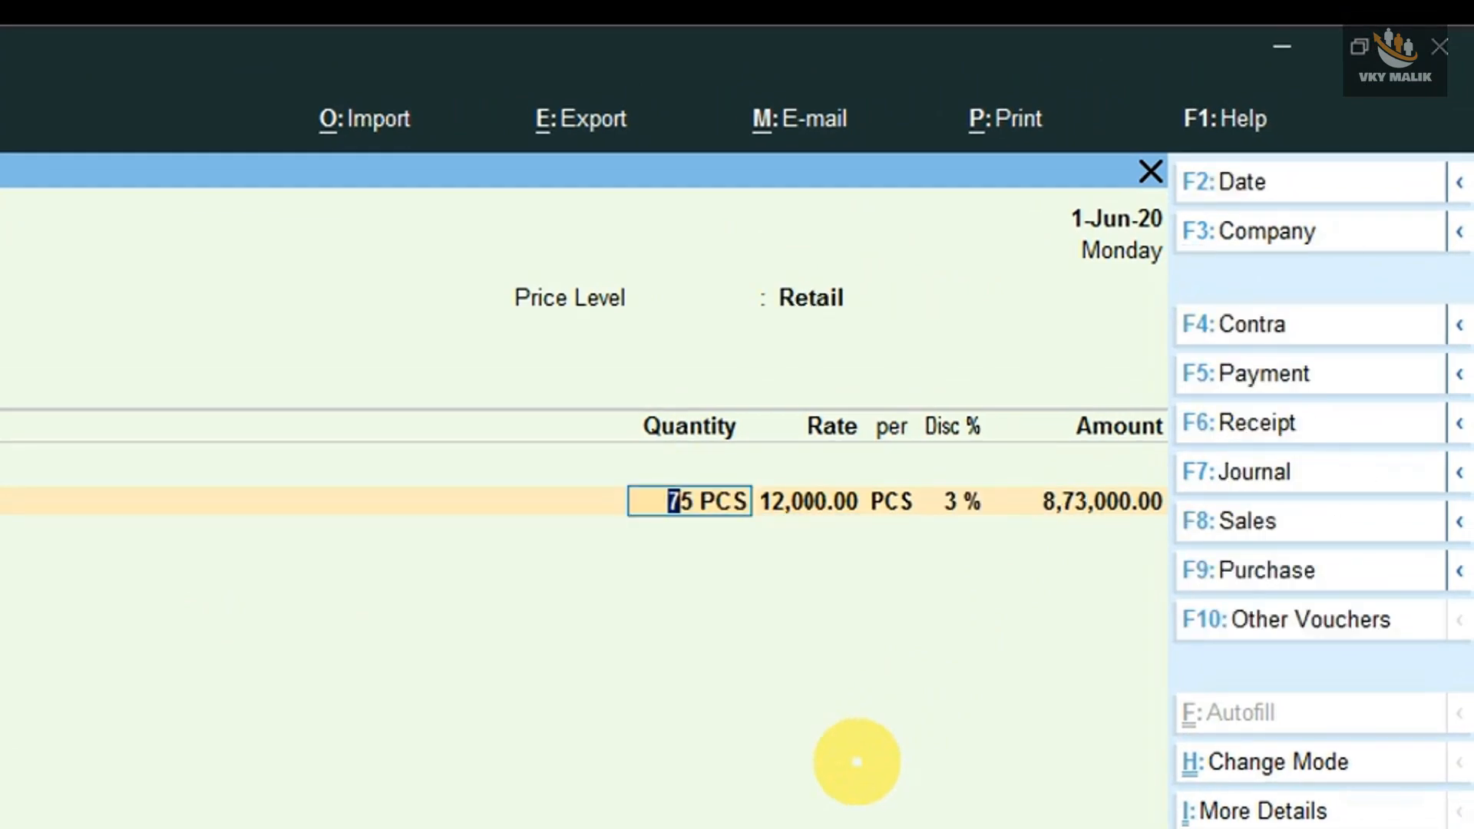
- Test the discount slabs by setting the Redmi Note 8 quantity to 100 PCS, followed by 40 PCS
key(ctrl)
text(100)
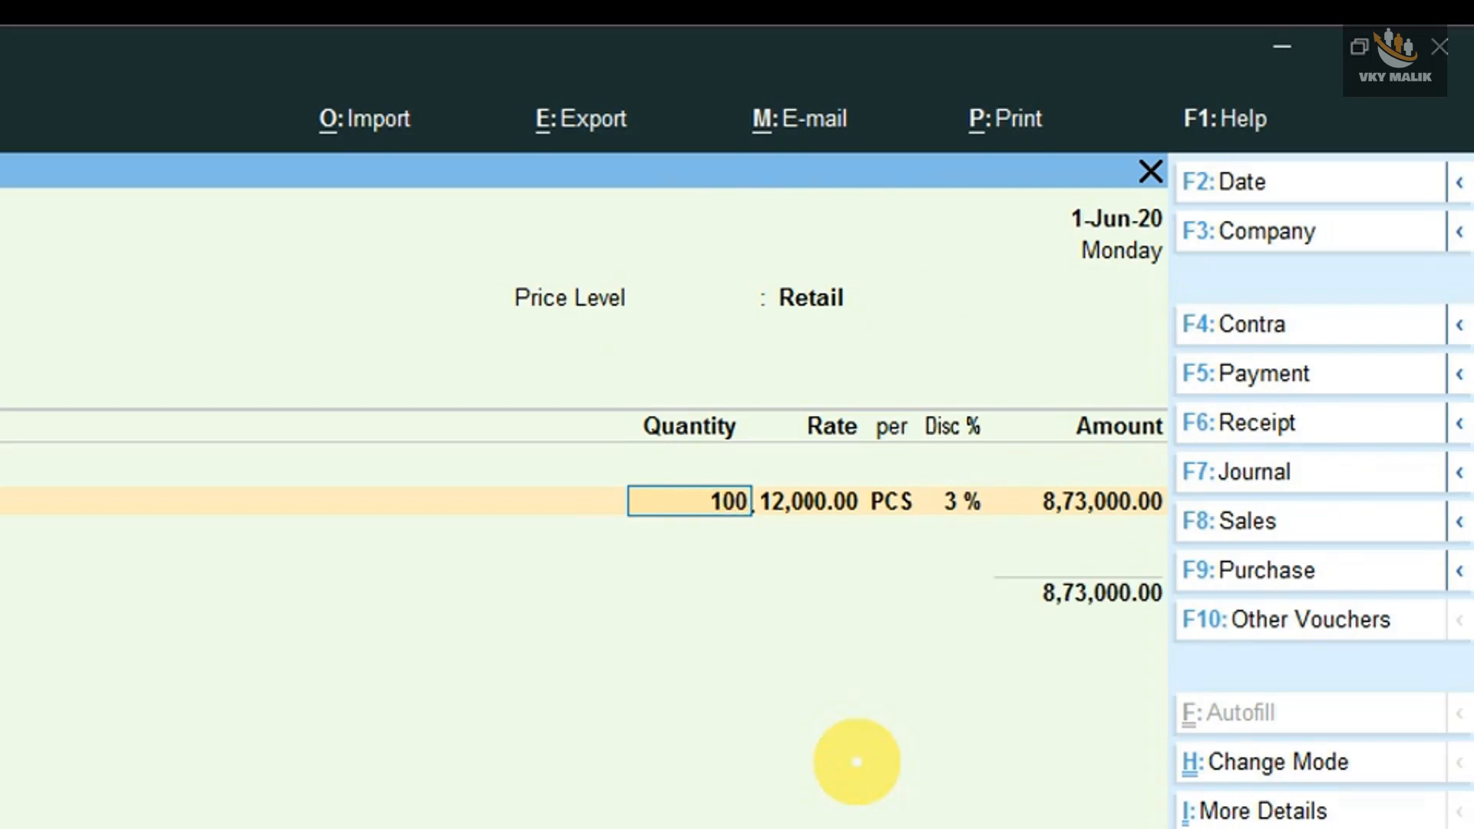
key(Return)
key(shift+Tab)
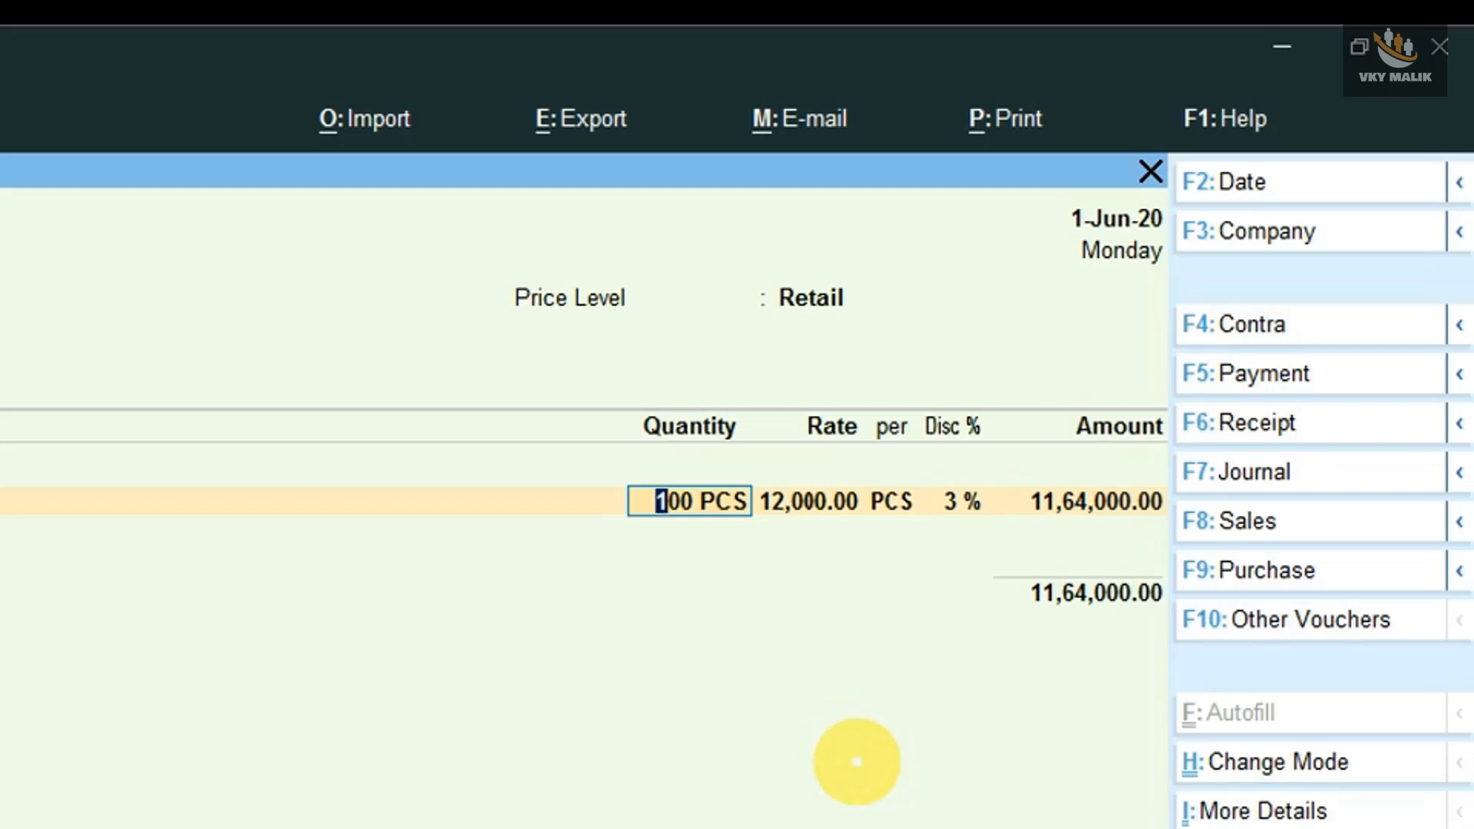
text(40)
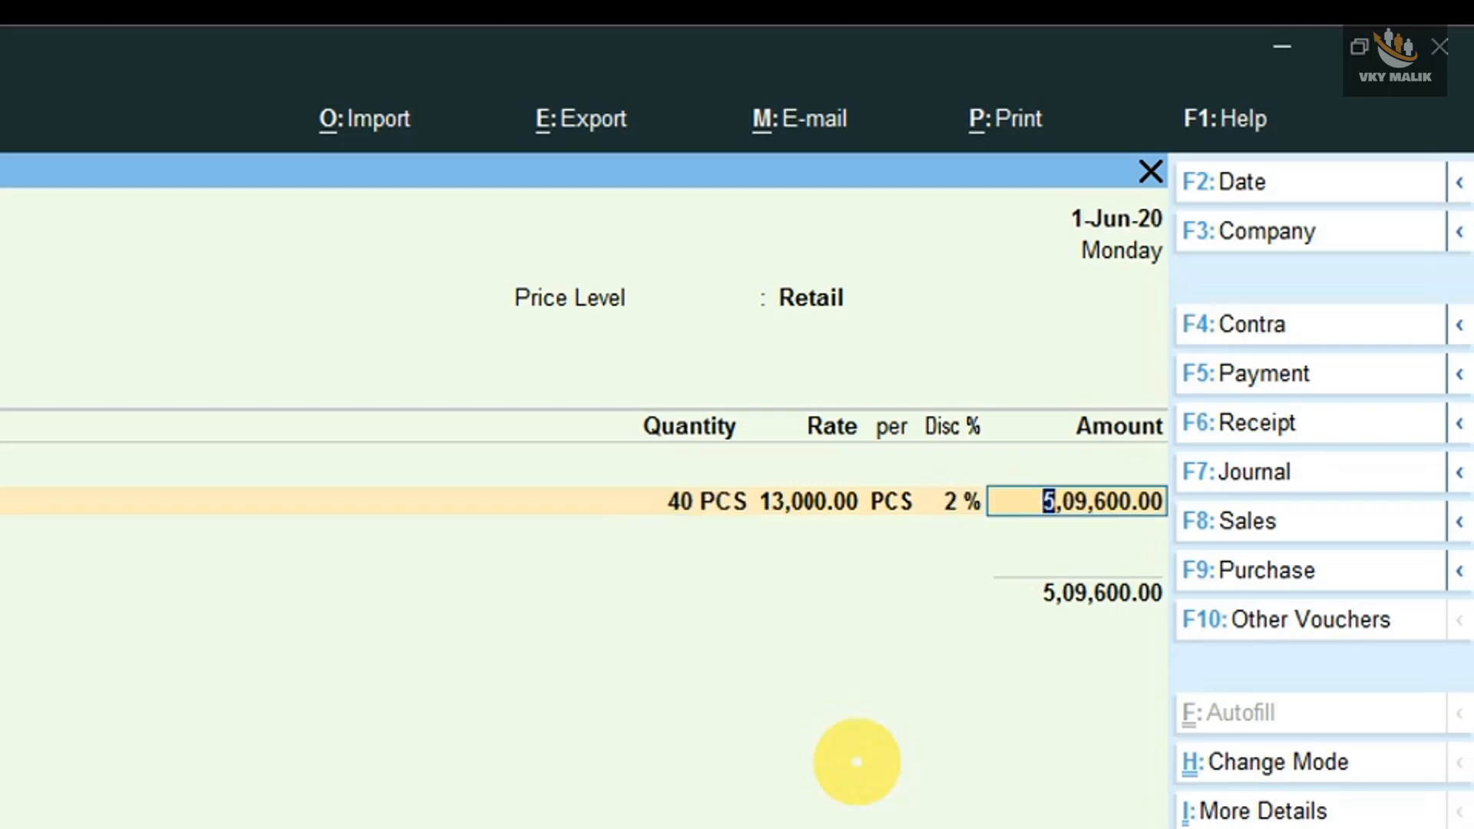
- Set the Redmi Note 8 quantity to 45 PCS and accept the line with its price-list rate and discount
key(BackSpace)
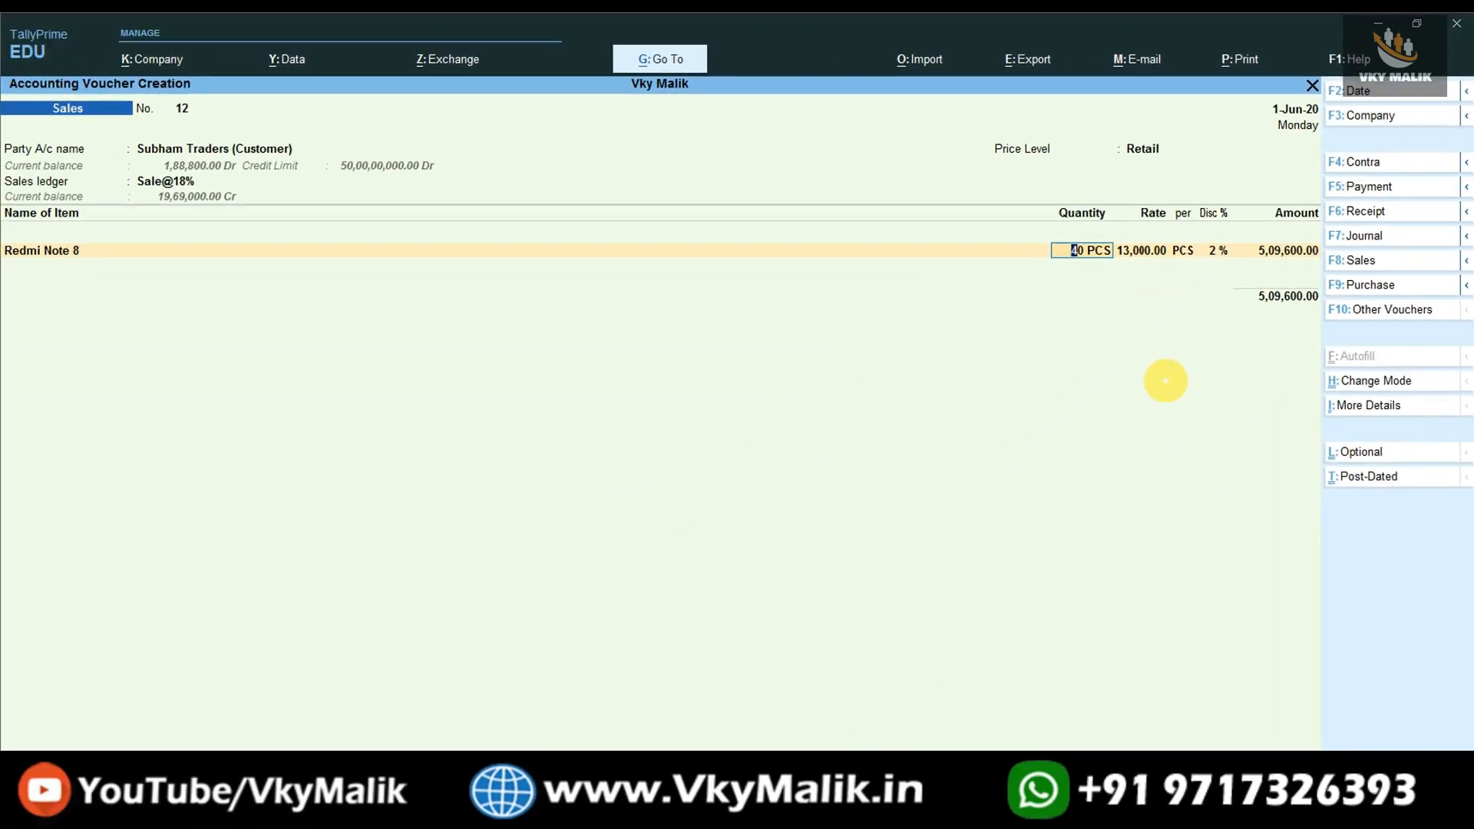
key(Return)
key(Return)
key(Return)
key(Return)
key(Return)
- Add Redmi Note 9 as the second item of the sales voucher with a quantity of 5 PCS
key(Down)
key(Down)
key(Down)
key(Down)
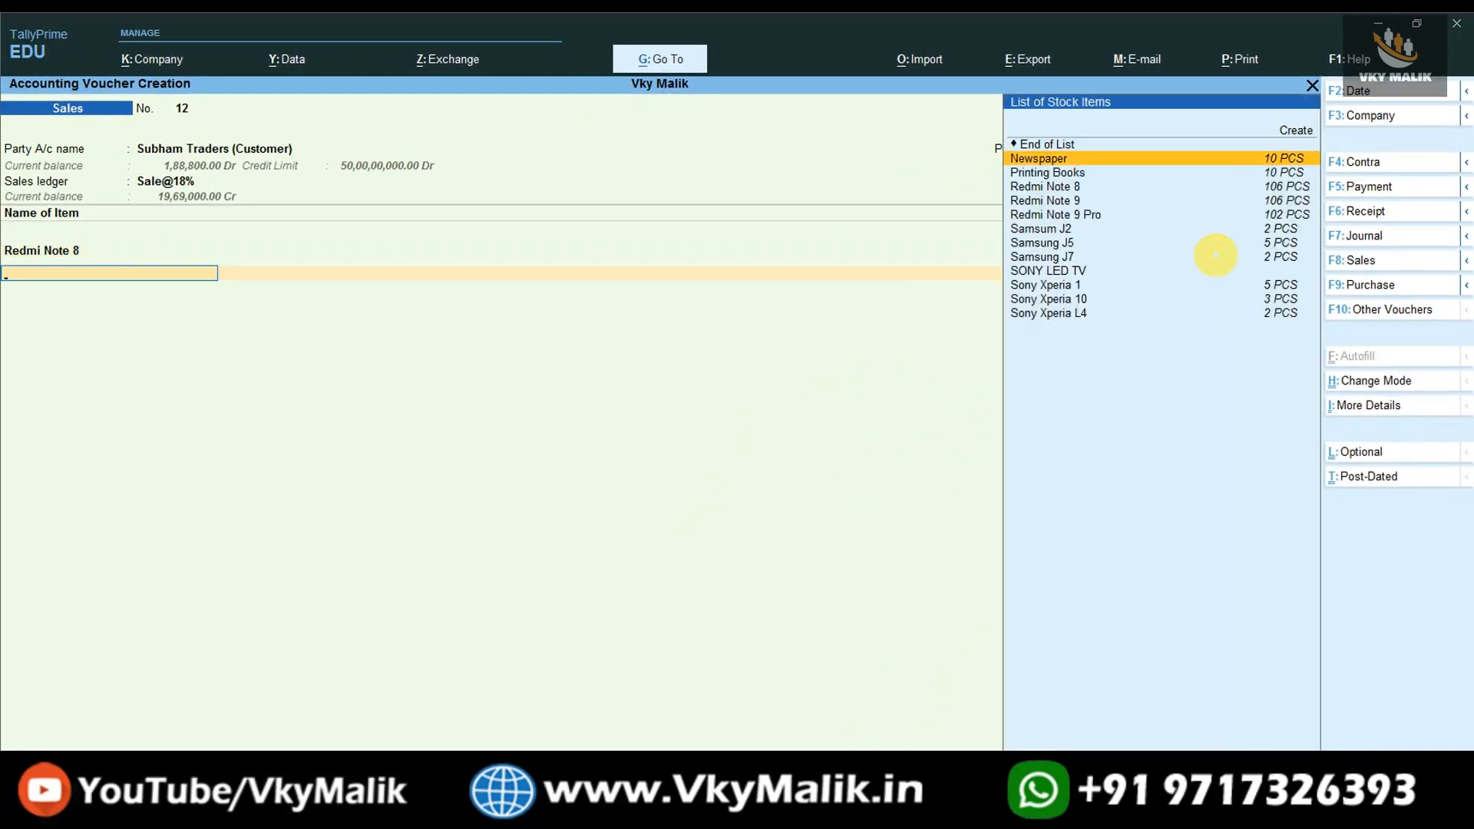
key(Return)
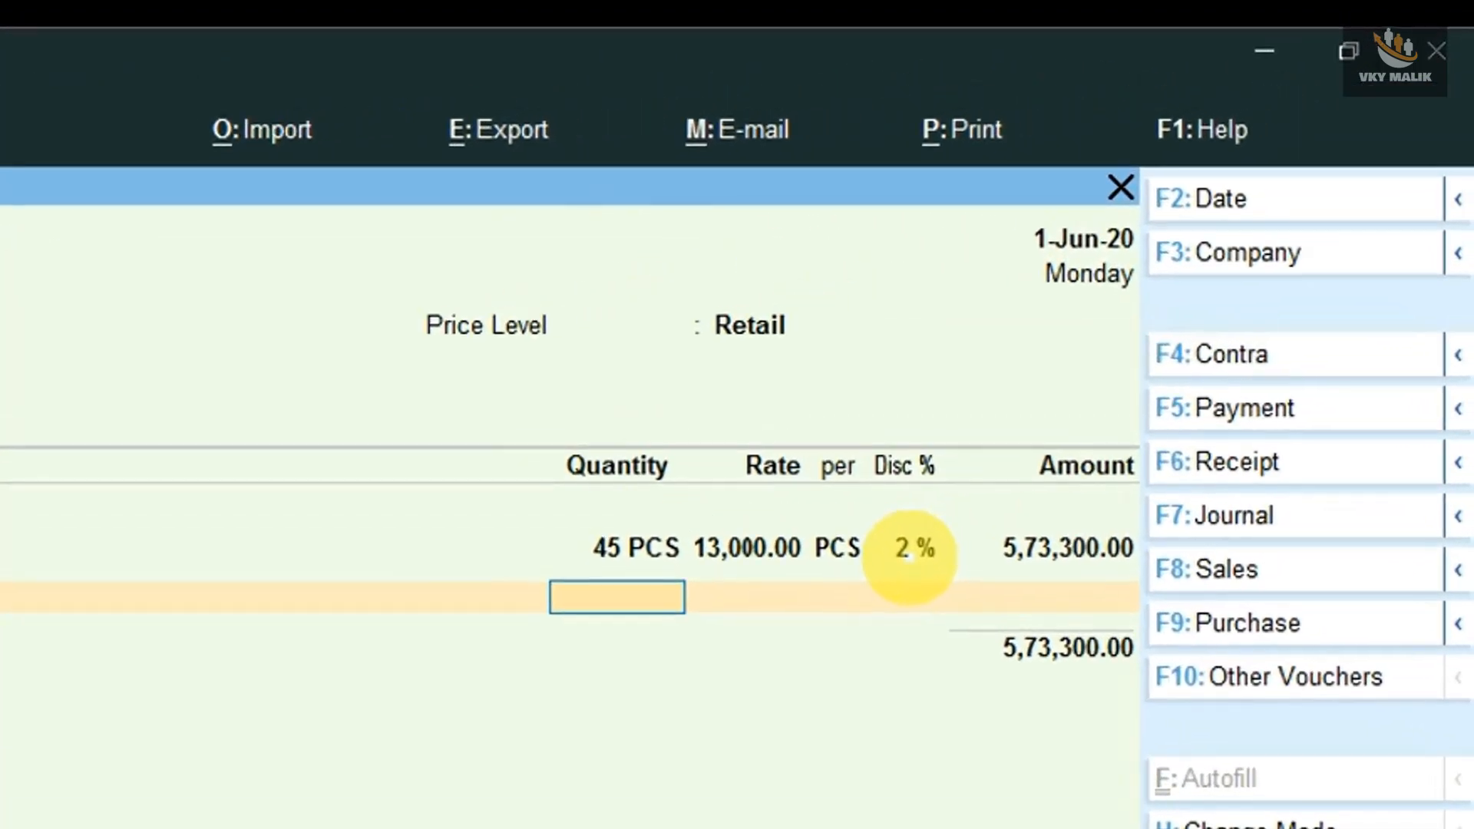
text(5)
key(Return)
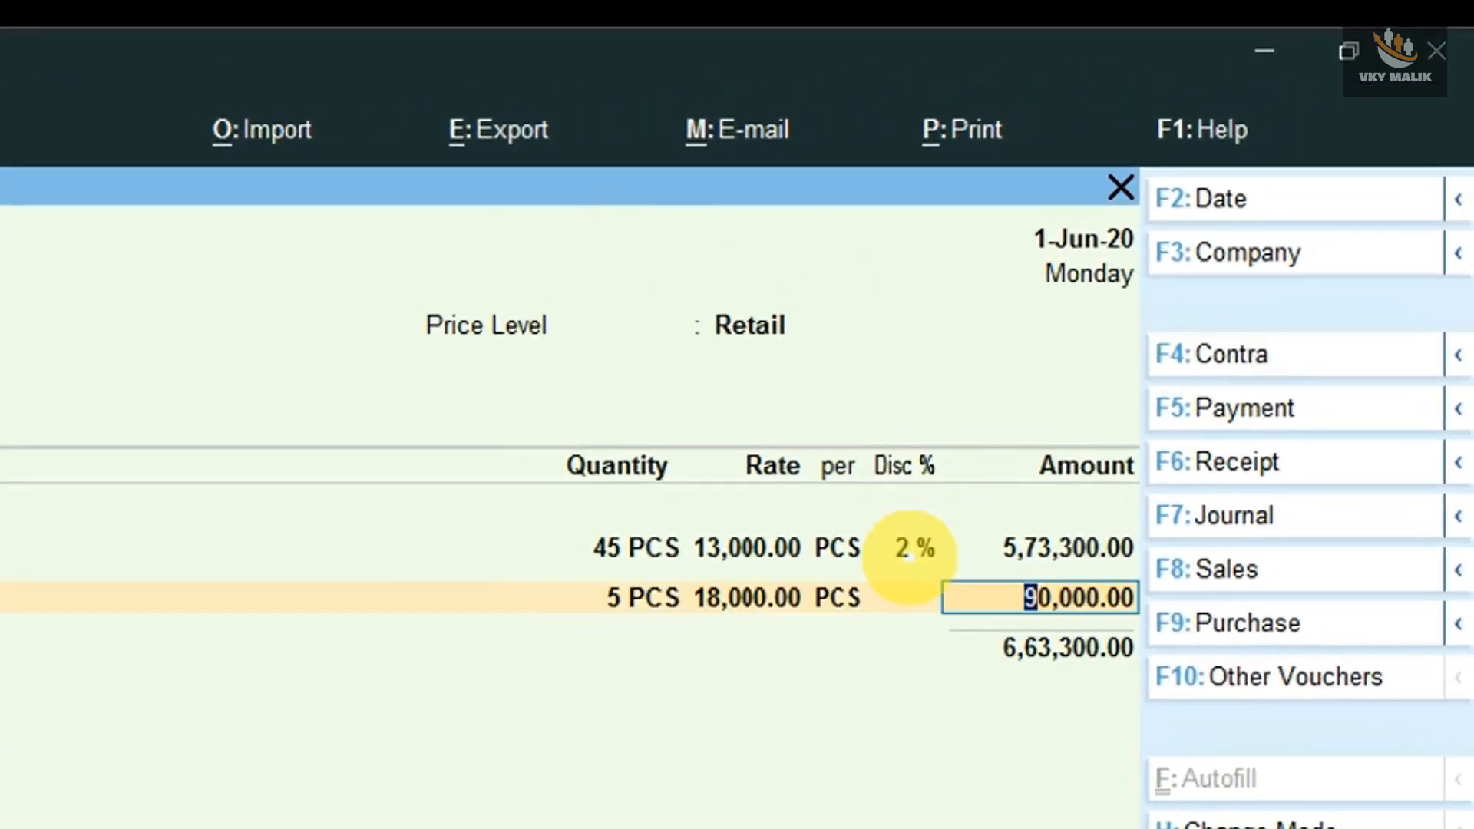
- Test the Redmi Note 9 price slabs with a quantity of 16 PCS, followed by 45 PCS
key(BackSpace)
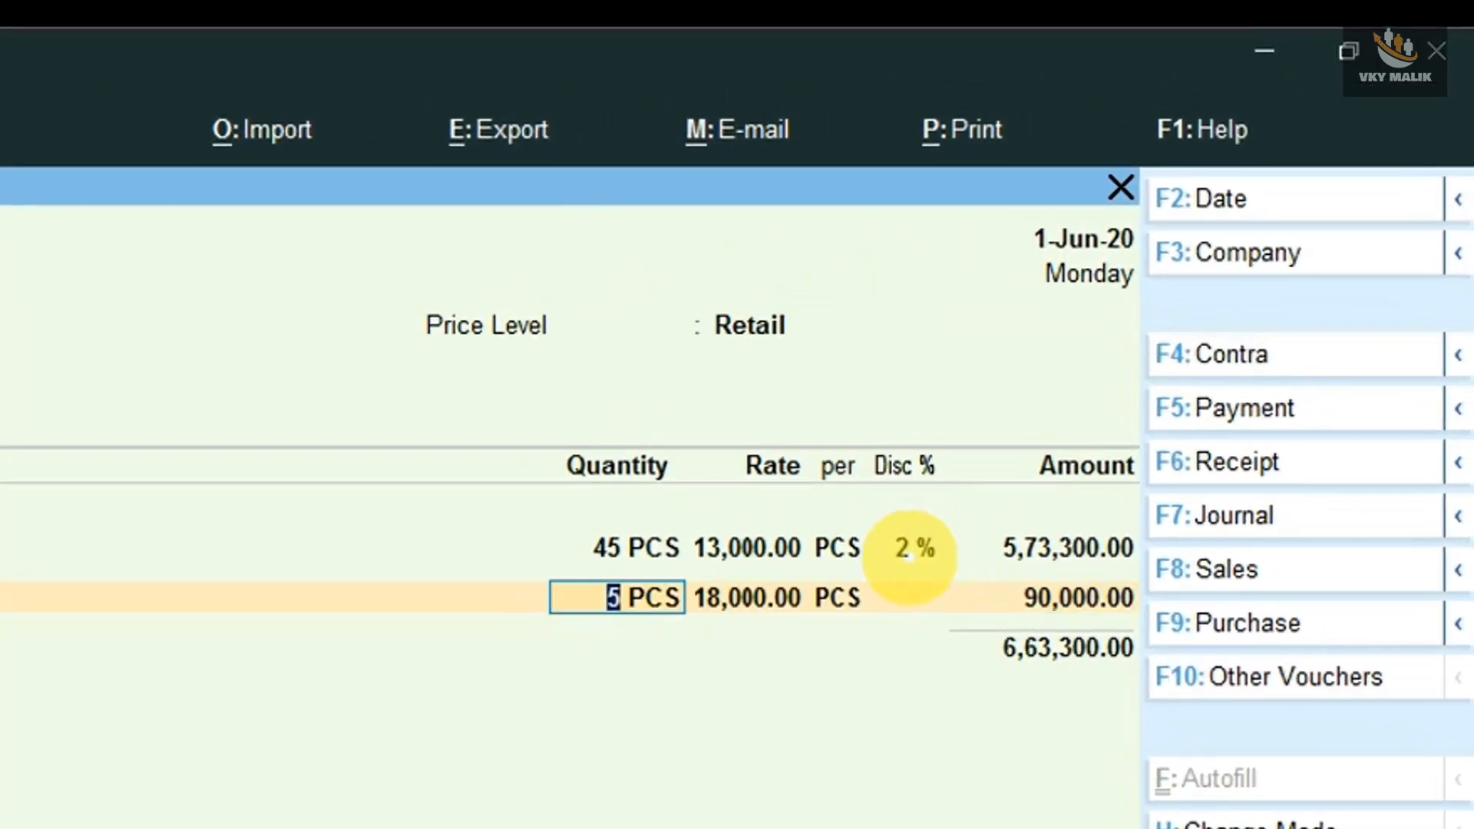
text(16)
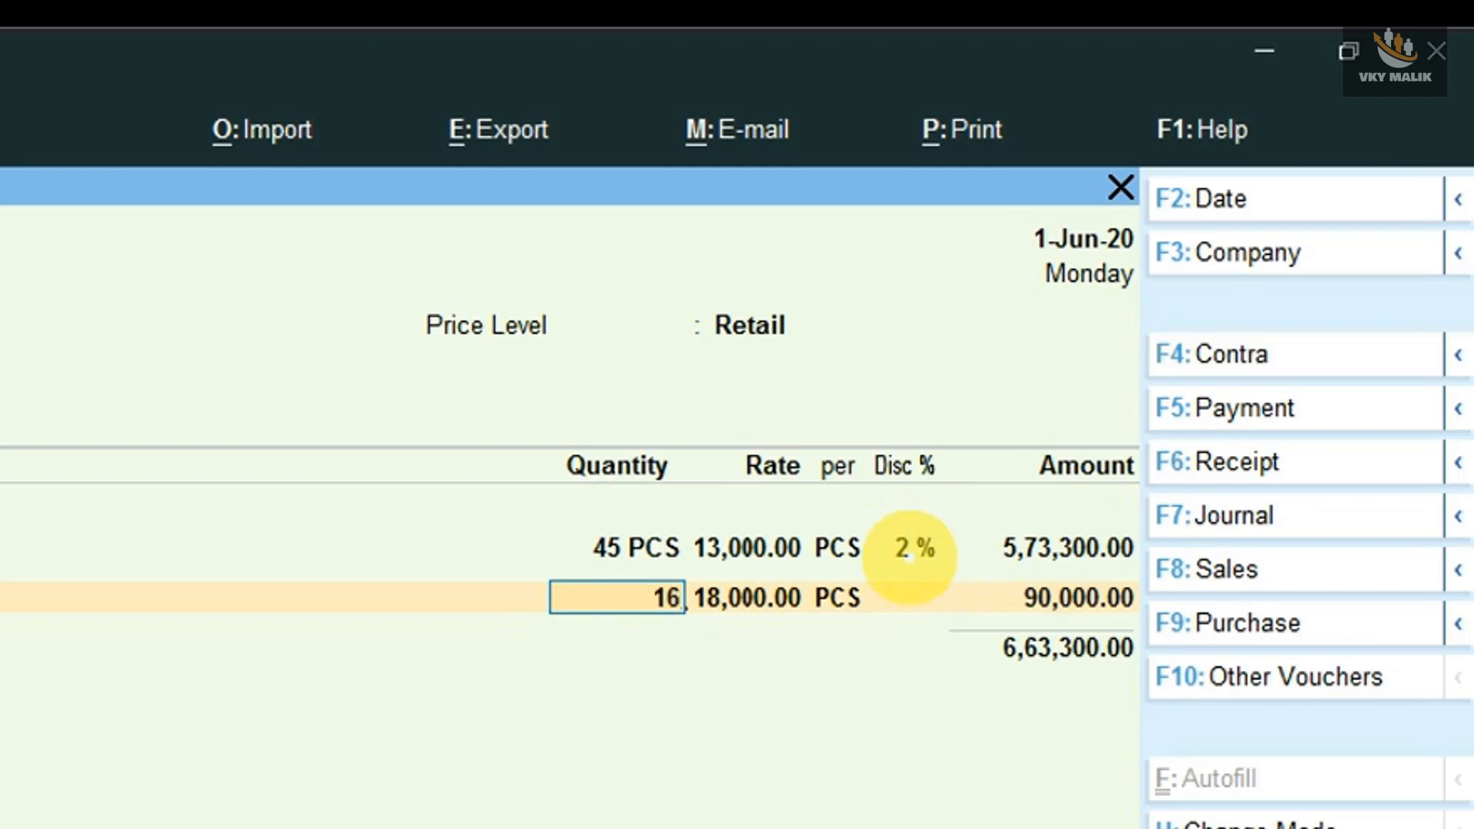
key(Return)
key(BackSpace)
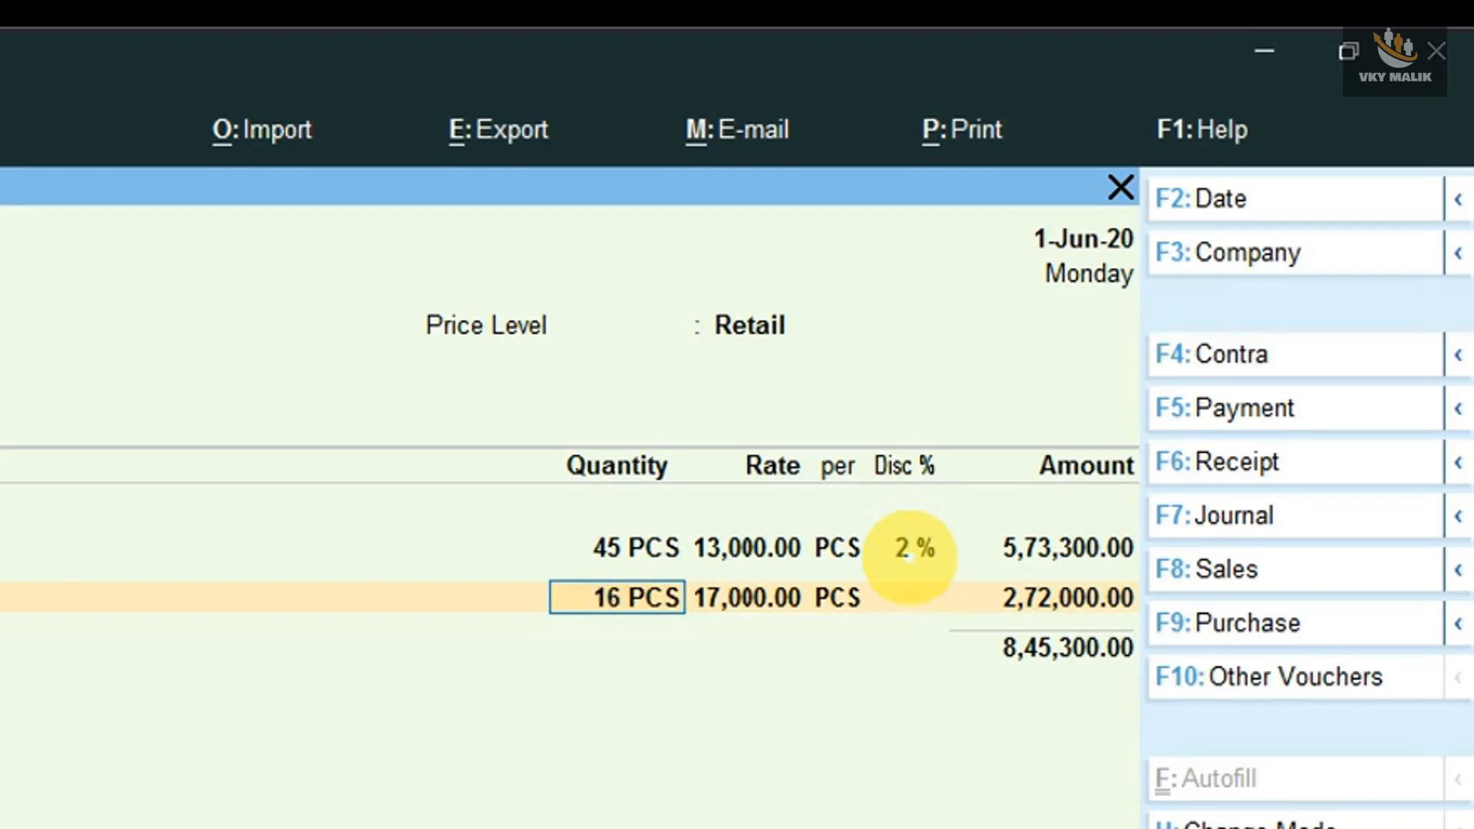
text(45)
key(Return)
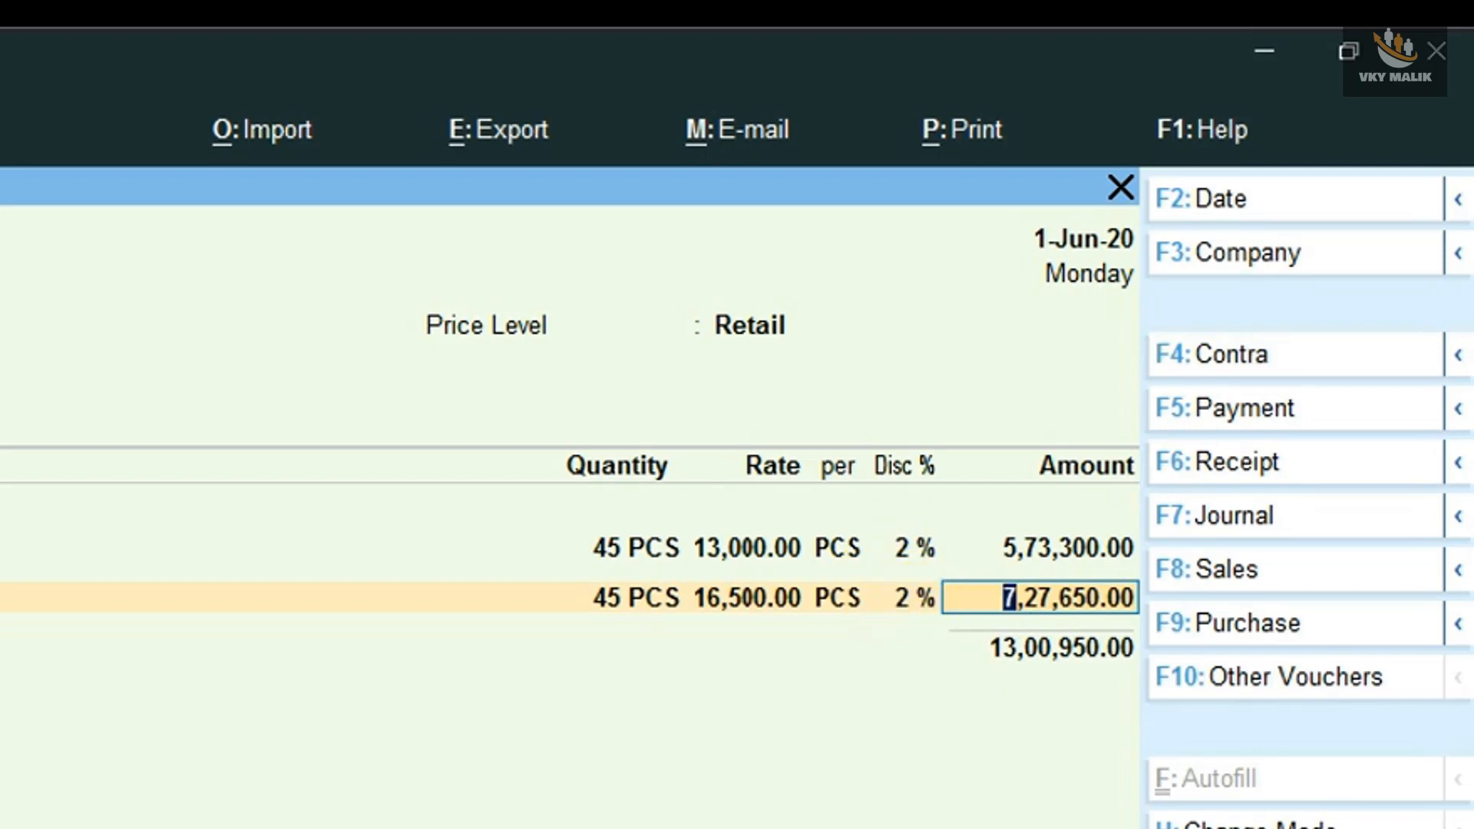
- Set the Redmi Note 9 quantity to 51 PCS and accept the line with its price-list rate and discount
key(BackSpace)
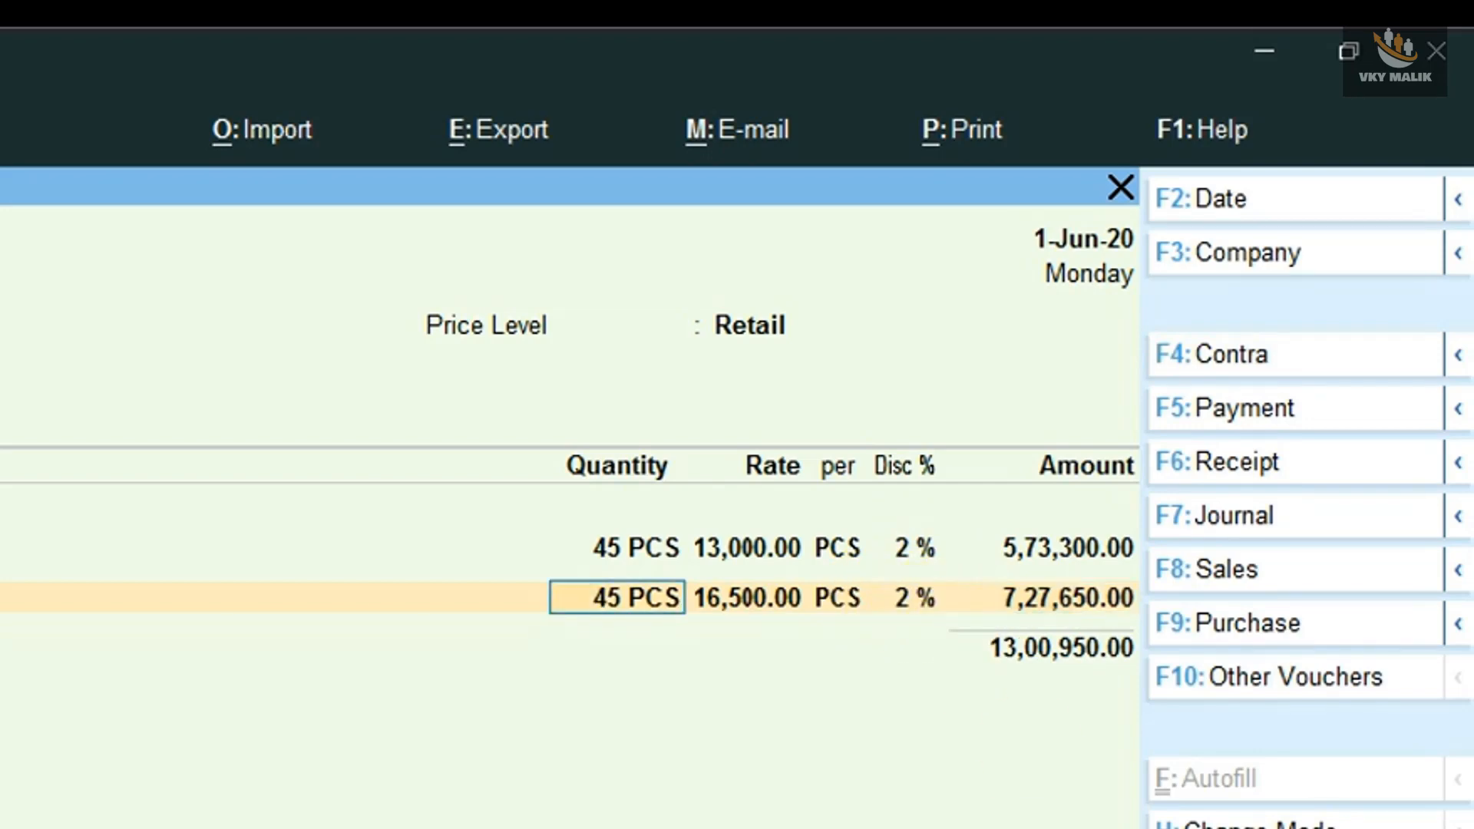
text(51)
key(Return)
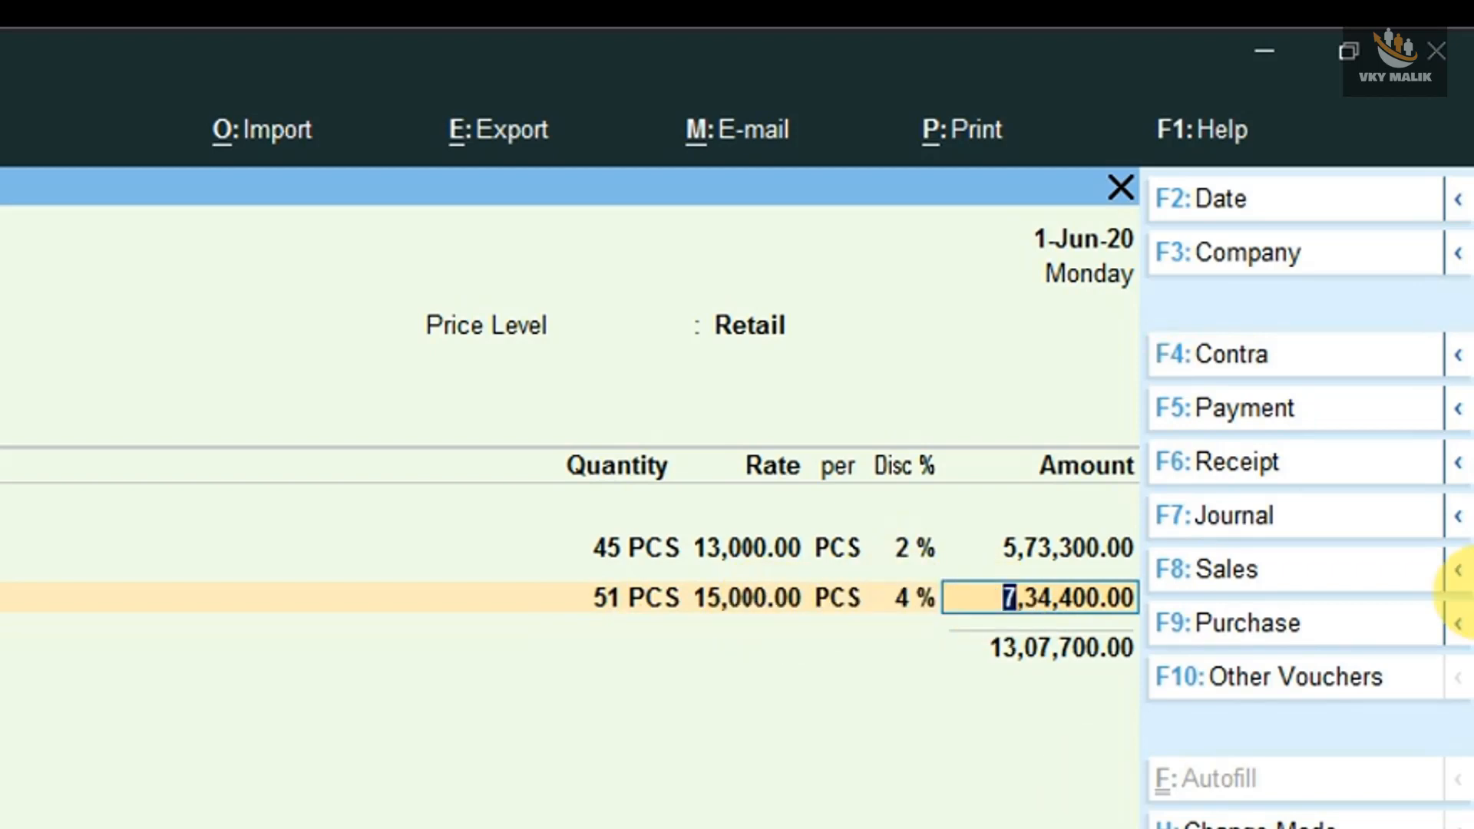
key(Return)
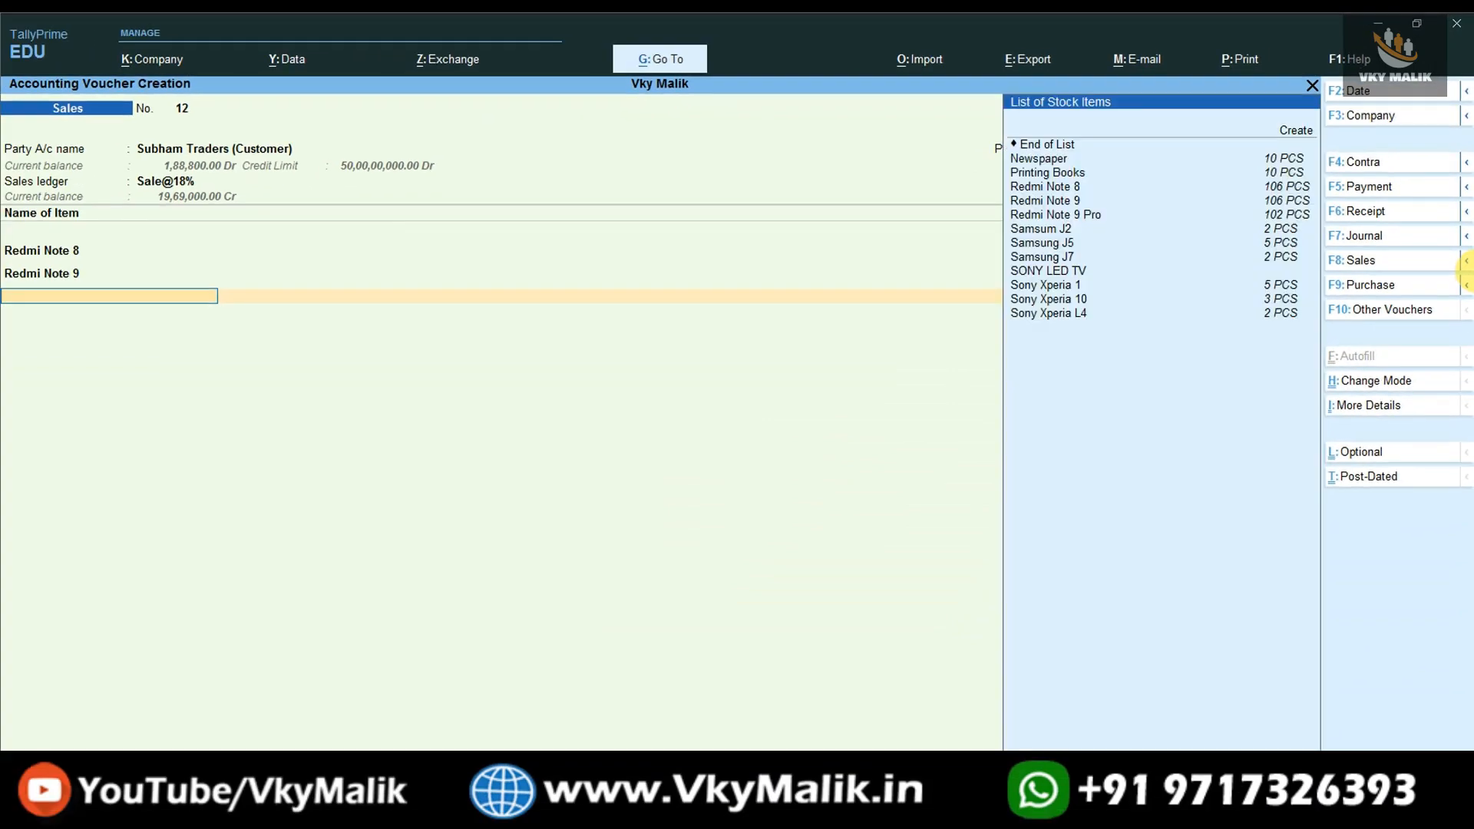
- Add Redmi Note 9 Pro as the third item of the sales voucher with a quantity of 10 PCS
key(Down)
key(Down)
key(Down)
key(Down)
key(Down)
key(Down)
key(Down)
key(Return)
text(10)
key(Return)
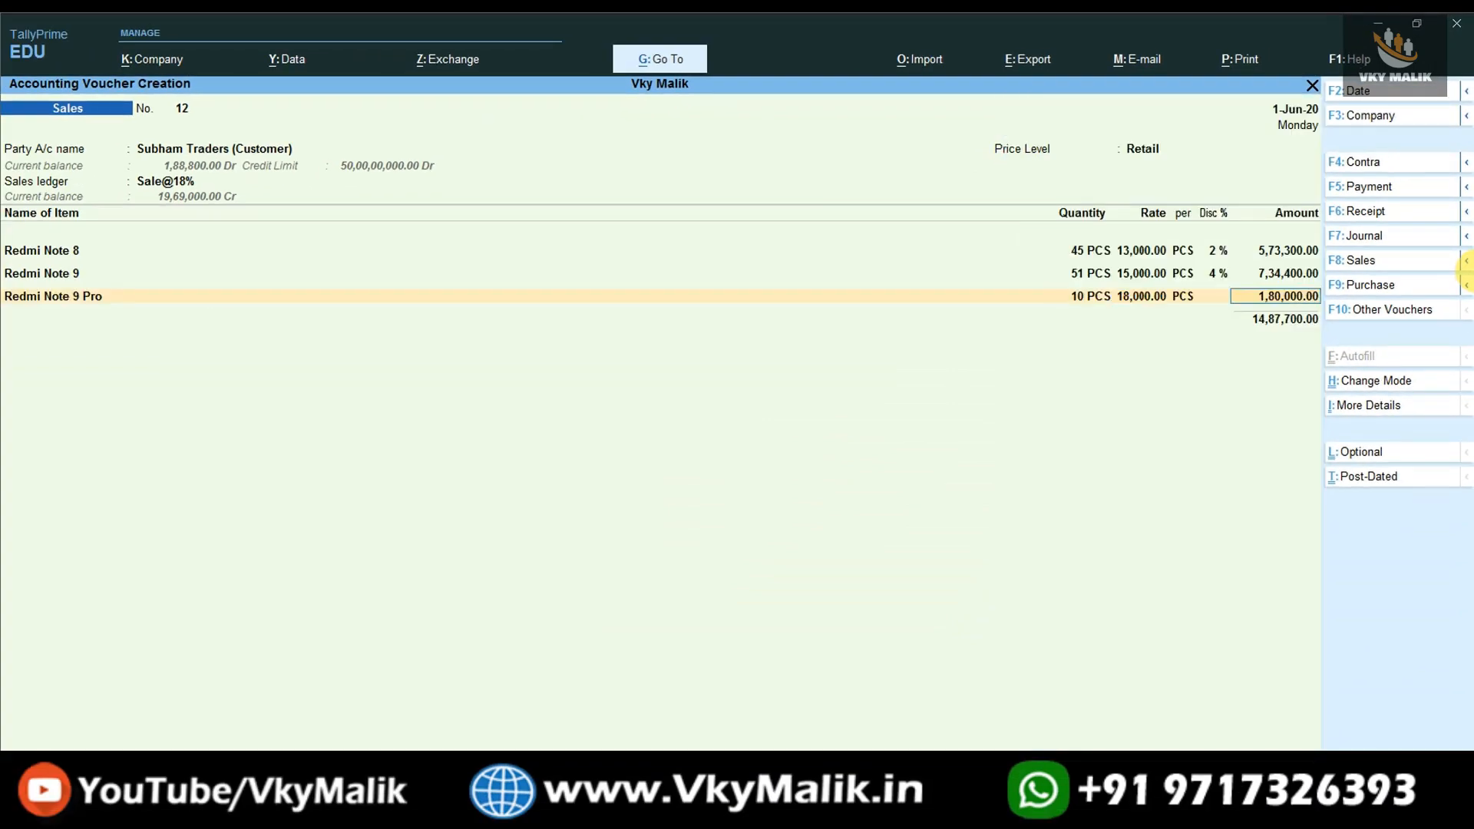
- Test another Redmi Note 9 Pro price slab by setting its quantity to 35 PCS
key(BackSpace)
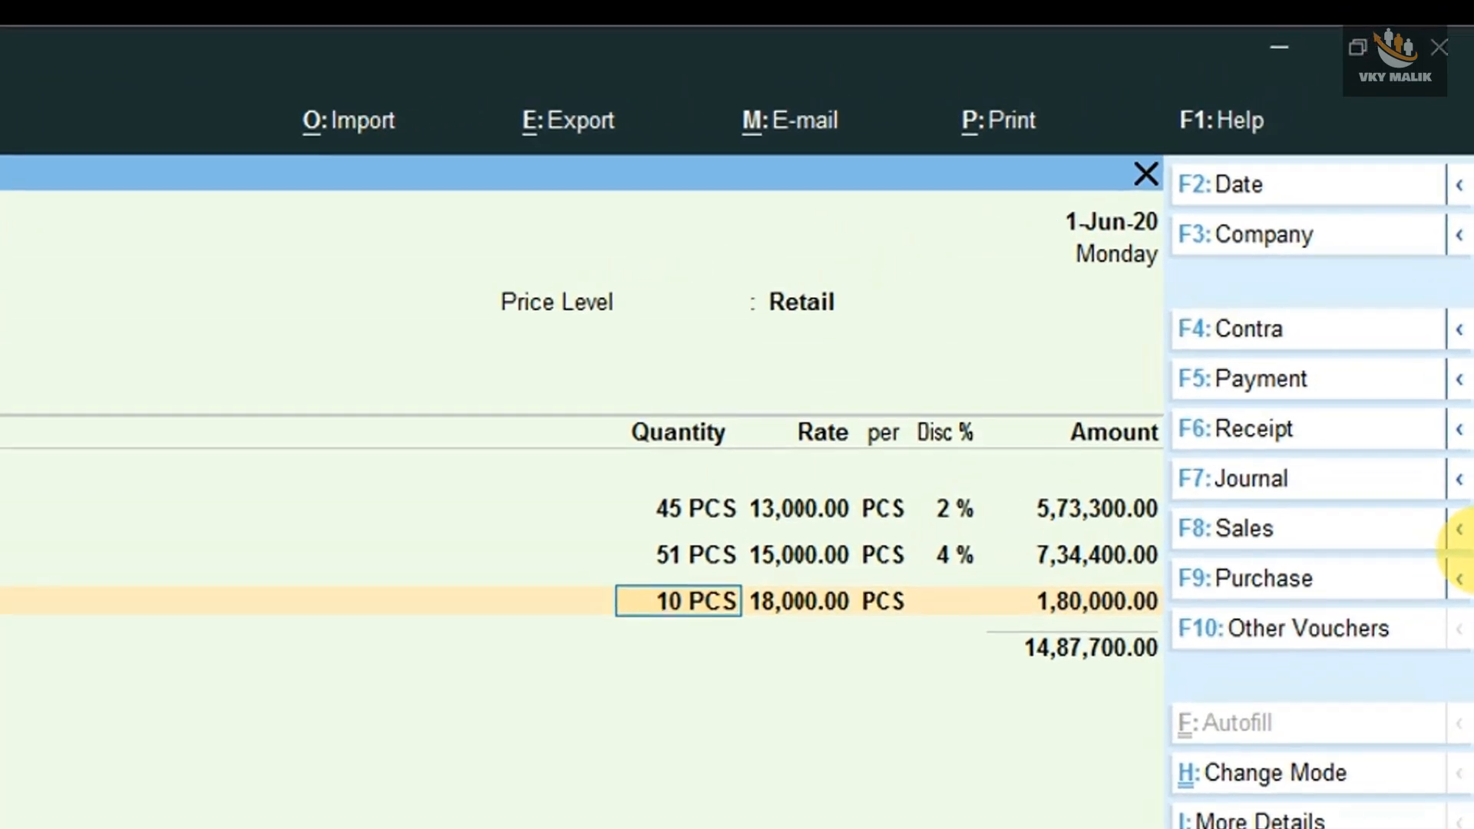
text(35)
key(Return)
- Set the Redmi Note 9 Pro quantity to 60 PCS and accept the line with its price-list rate and discount
key(BackSpace)
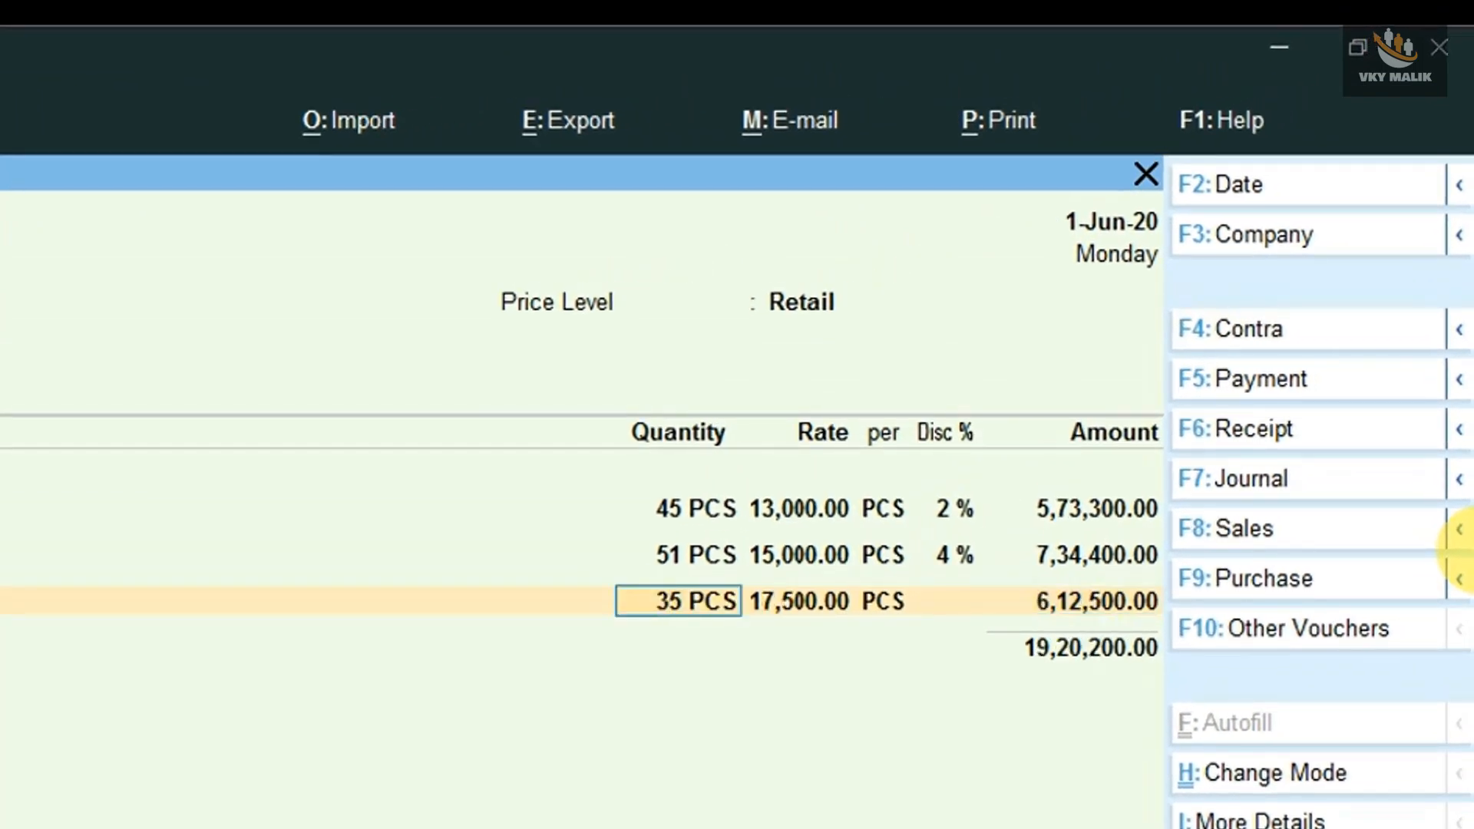
text(60)
key(Return)
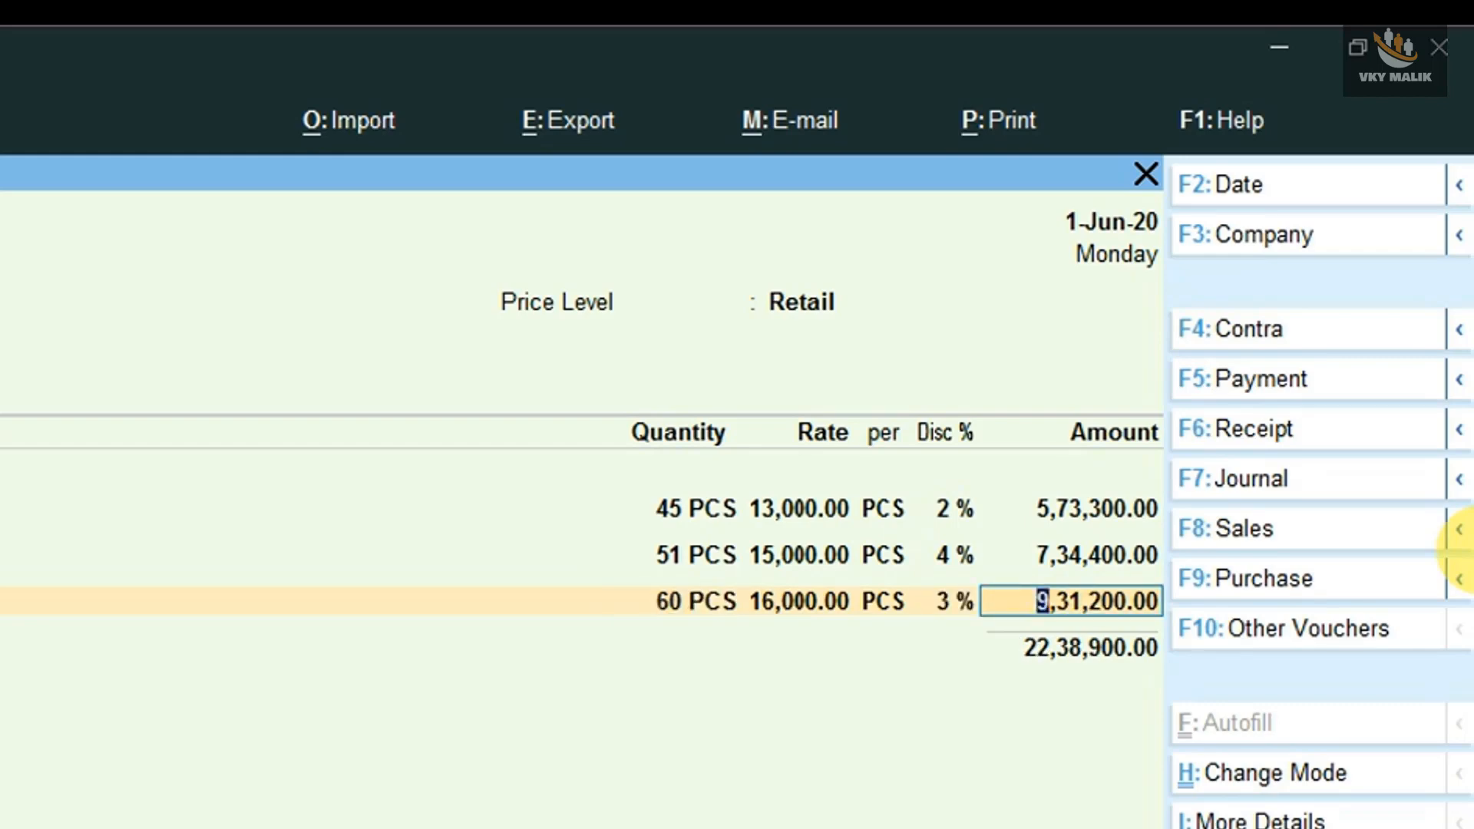
key(Return)
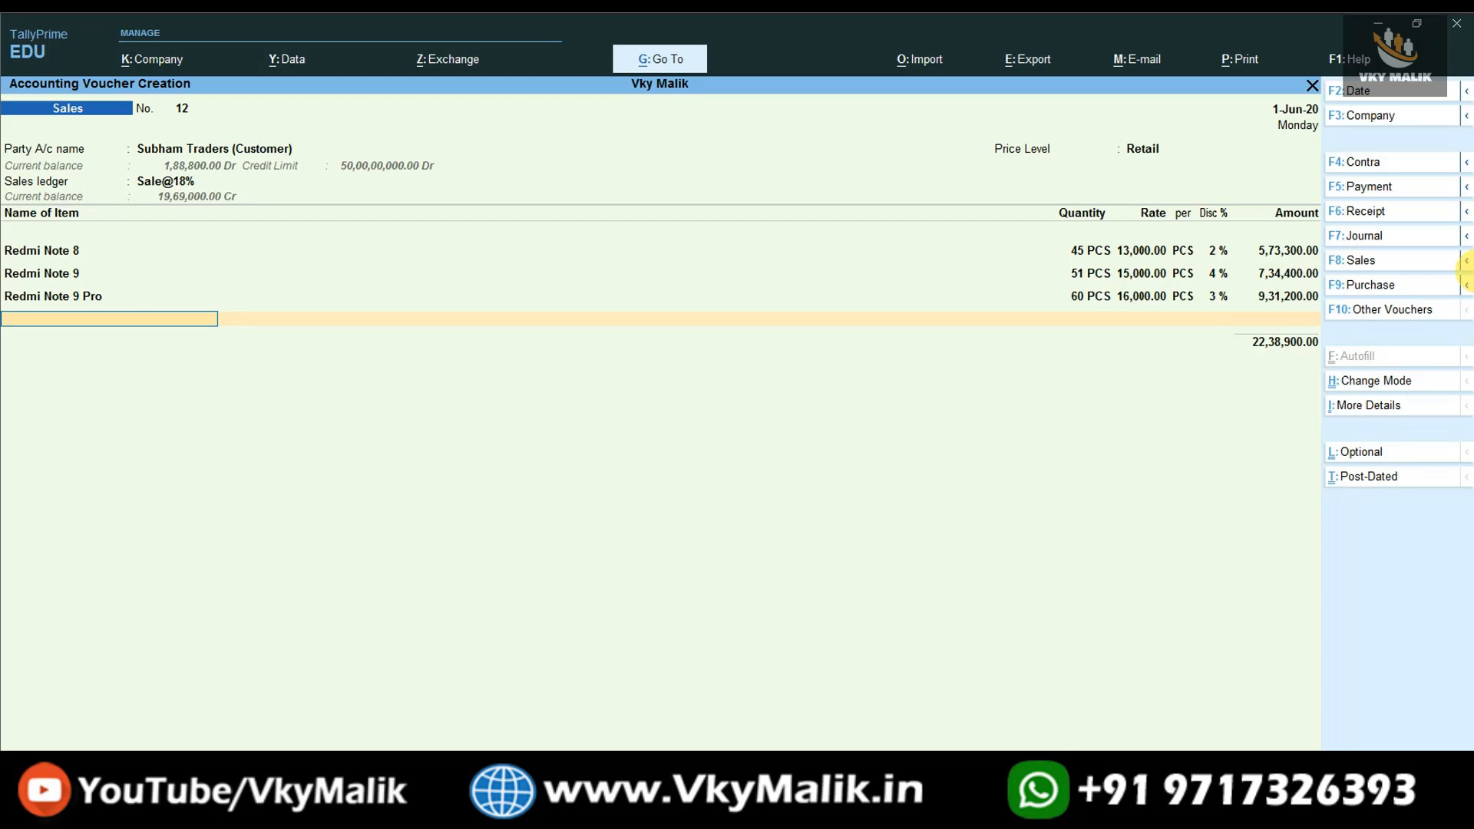
- Finish the item list and add the Output CGST@ 9% and Output SGST @9% tax ledgers to the voucher
key(Return)
text(Ou)
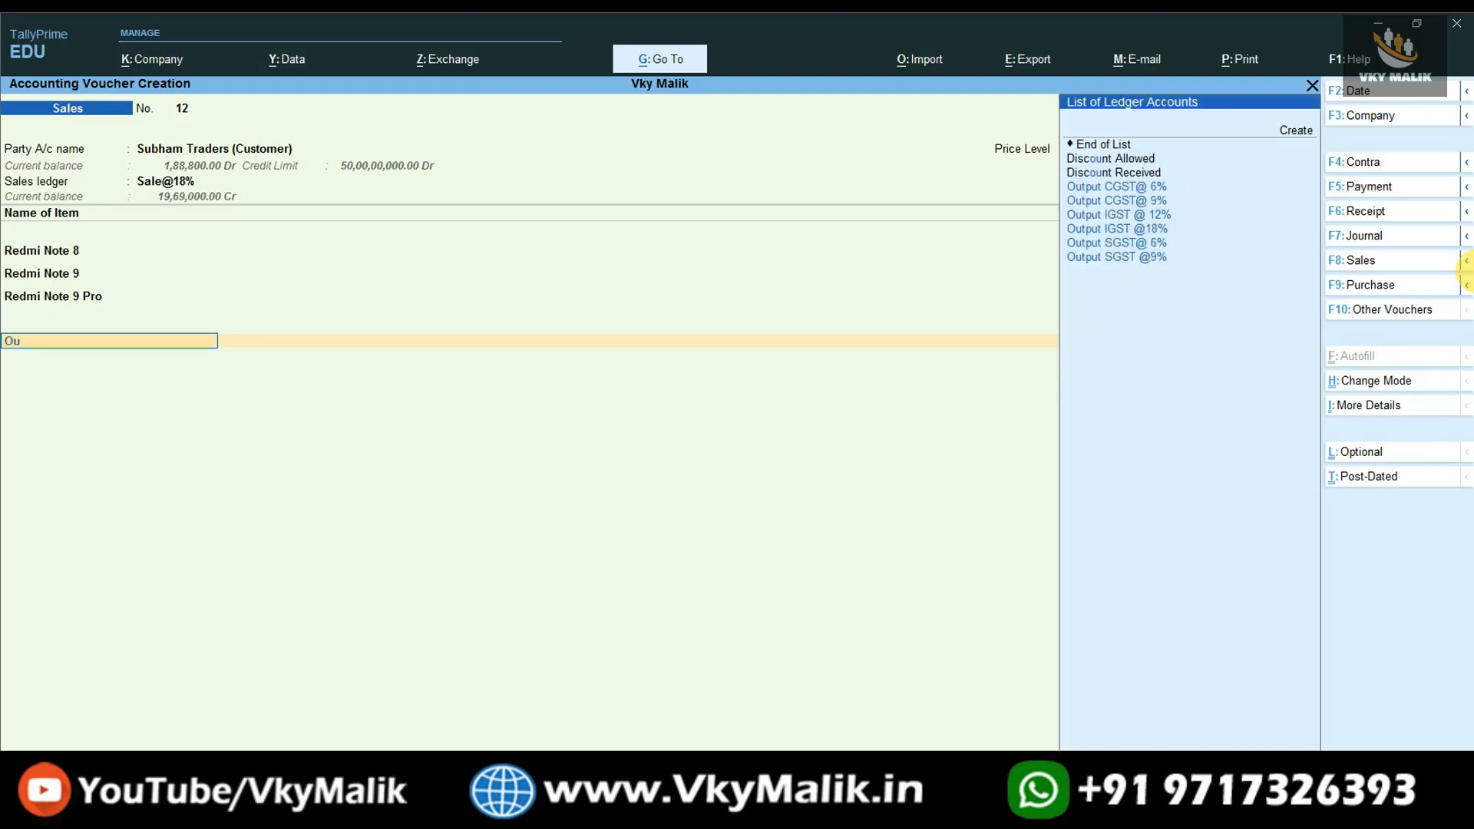
key(Down)
key(Return)
text(Ou)
key(Down)
key(Down)
key(Down)
key(Down)
key(Down)
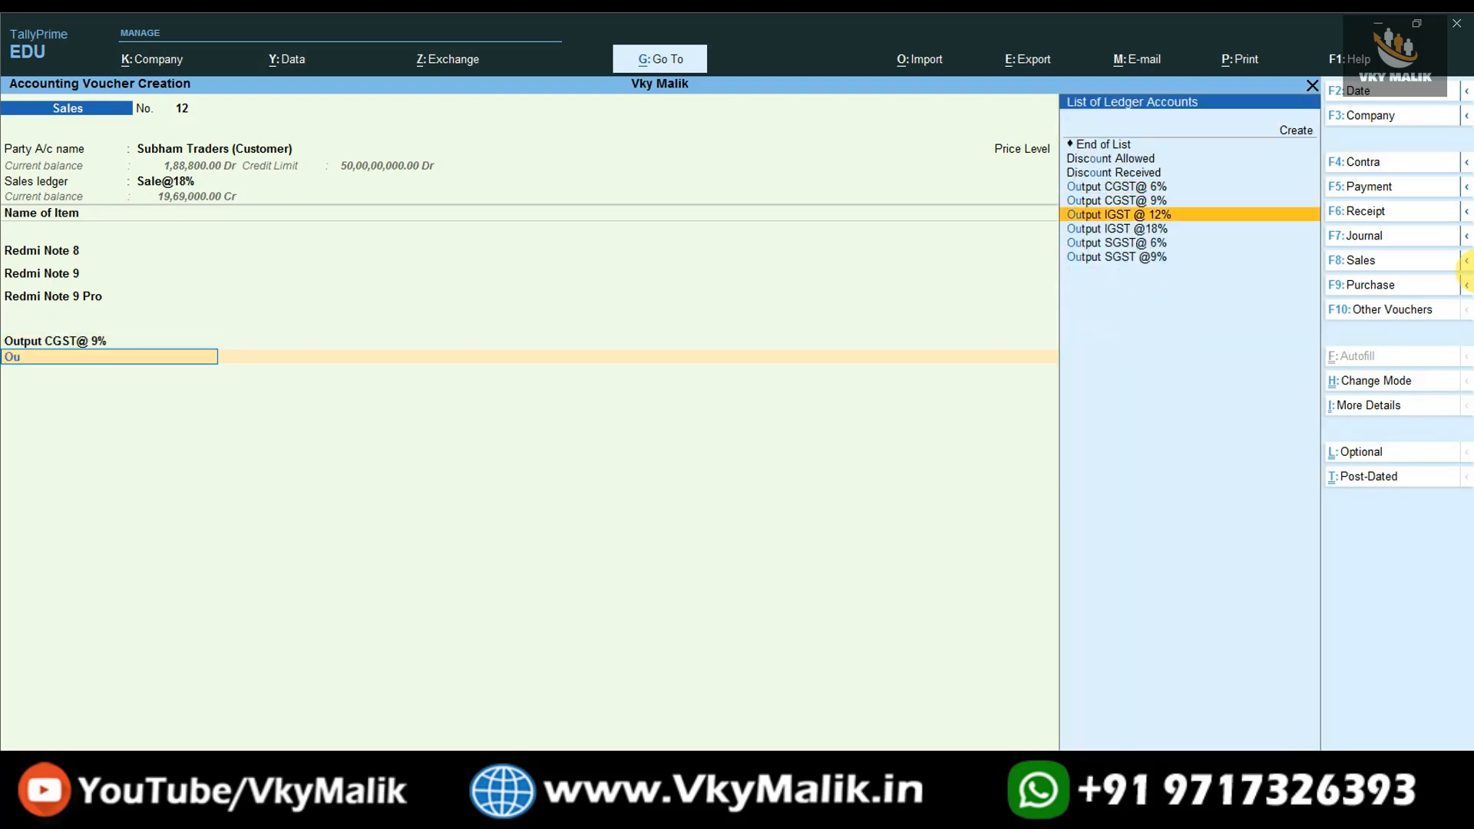
key(Return)
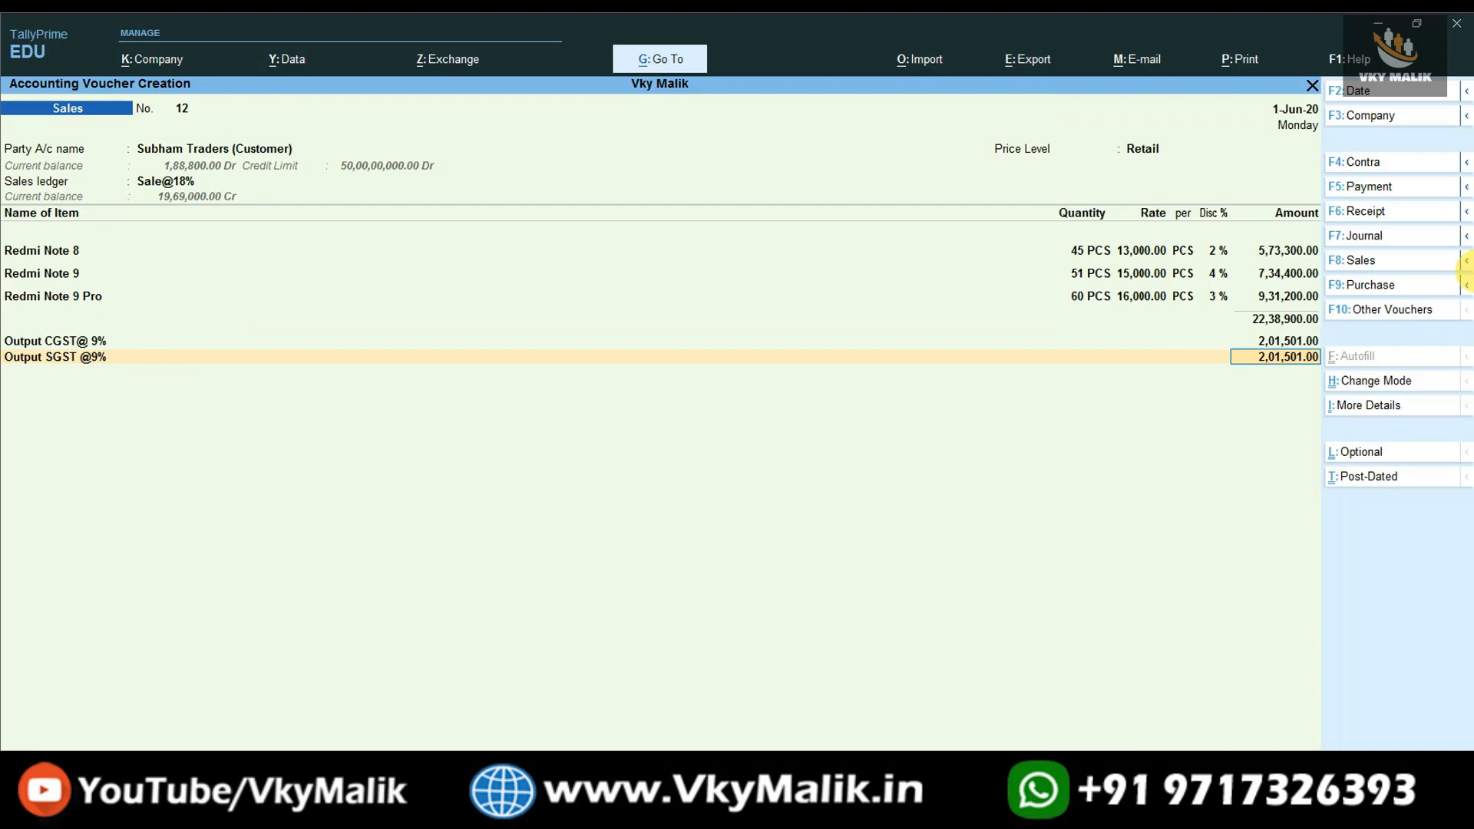
- Save the sales voucher and leave voucher creation for the Gateway of Tally
key(ctrl)
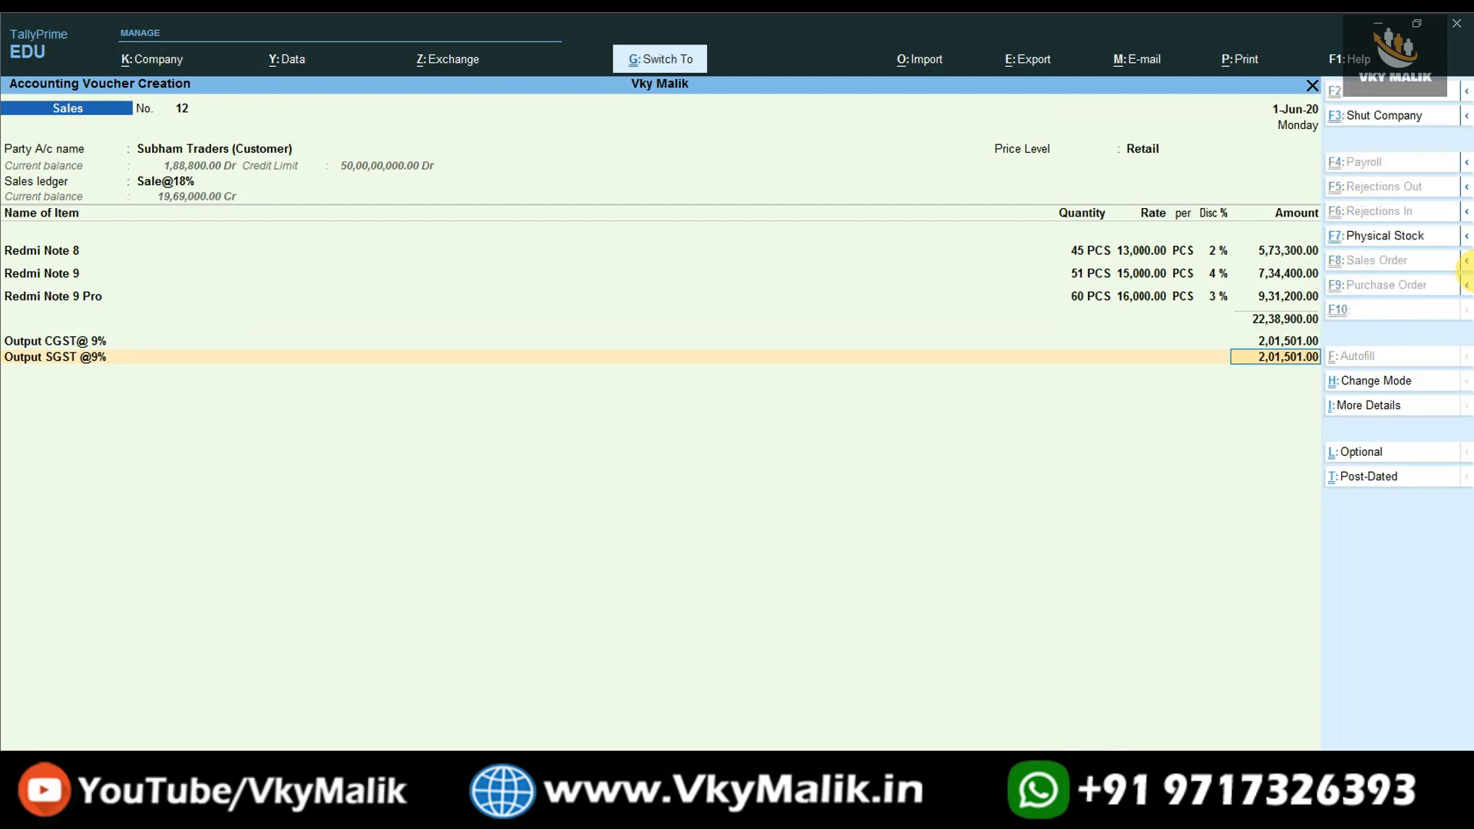
key(ctrl+a)
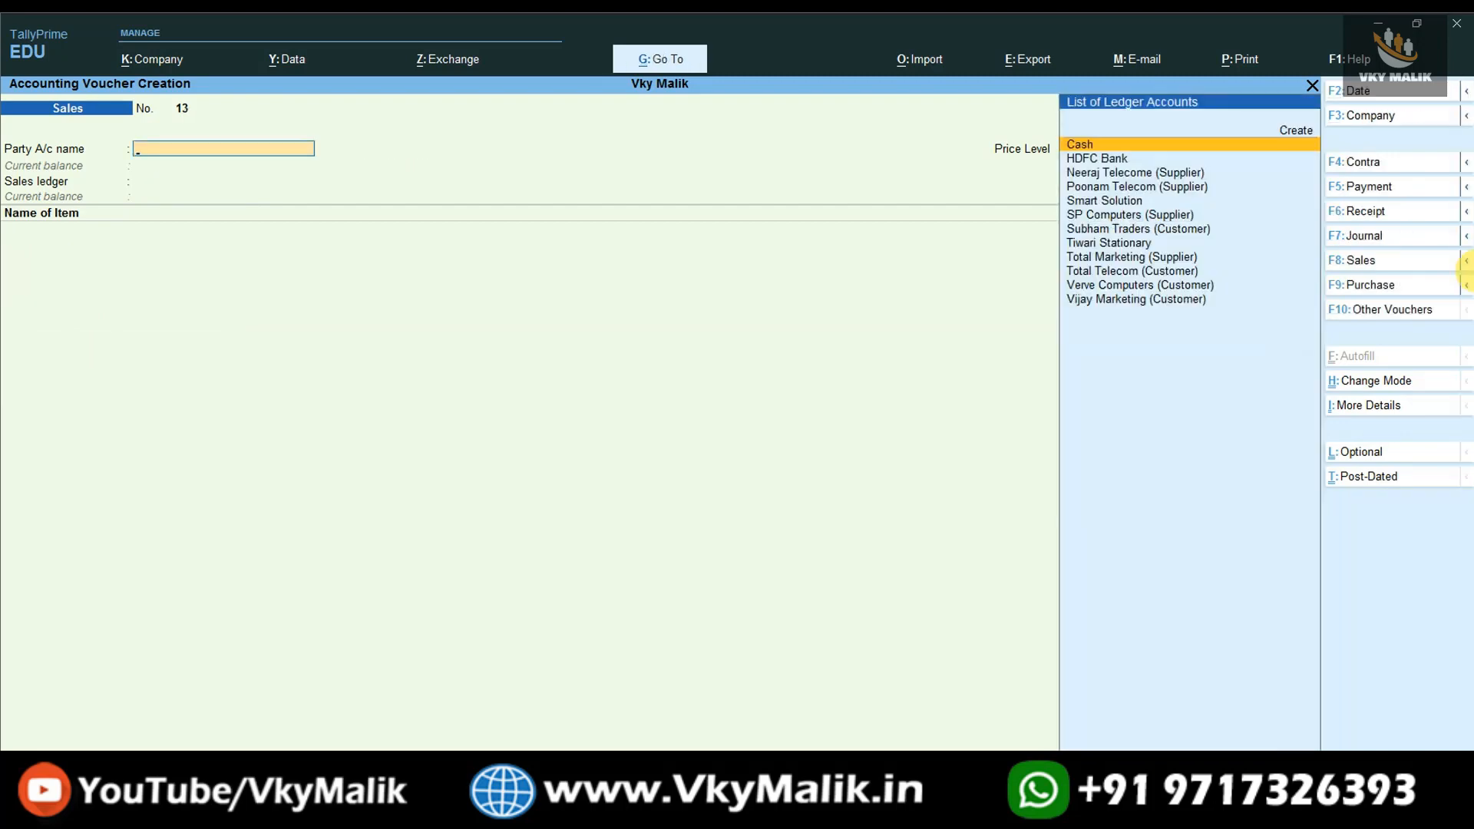
key(Escape)
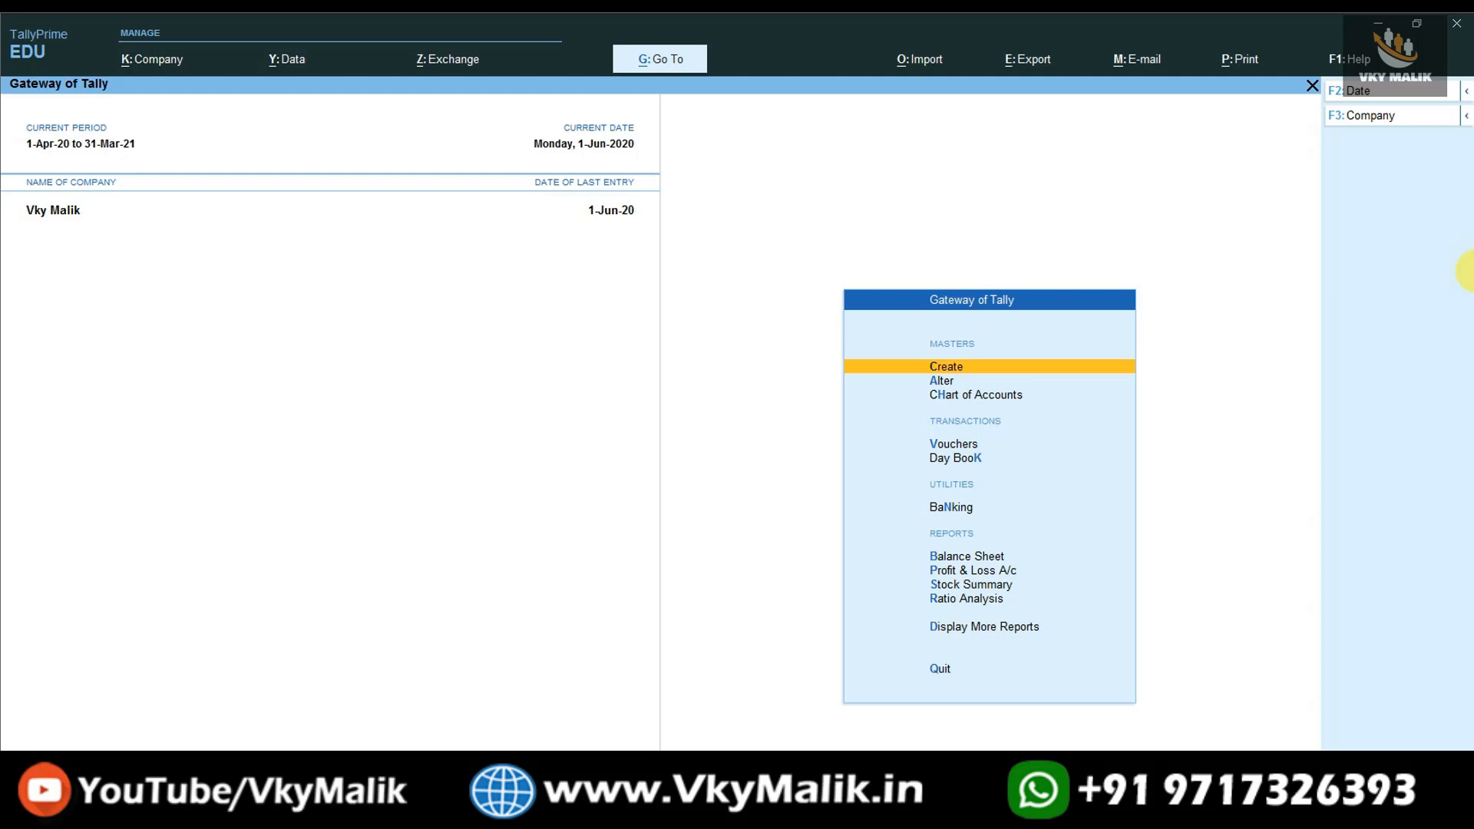
- Open the stock group price list for alteration with the Redmi group and the Retail price level
key(Down)
key(Return)
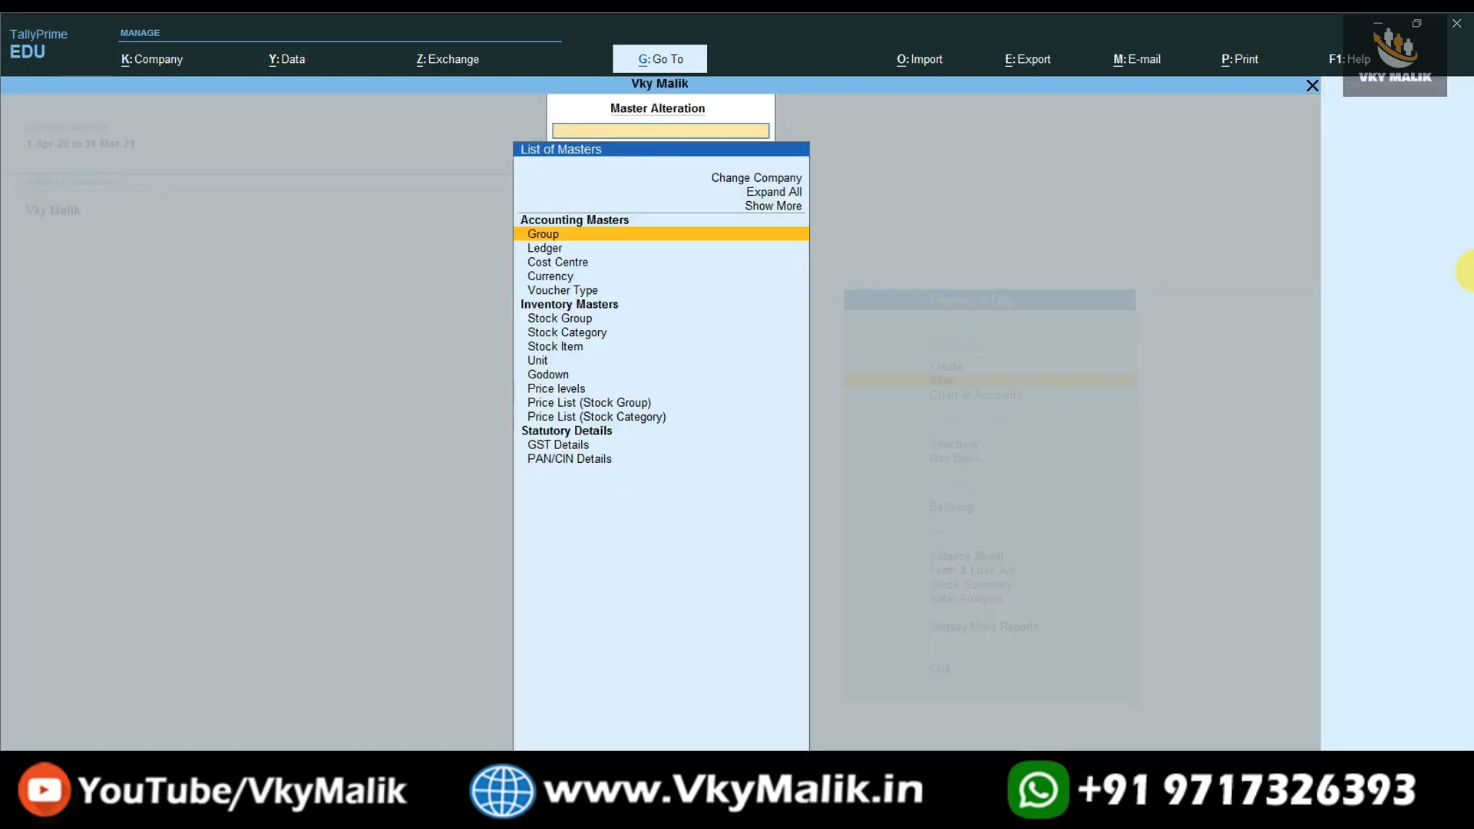
key(Down)
key(Down)
key(Down)
key(Down)
key(Down)
key(Down)
key(Down)
key(Down)
key(Down)
key(Down)
key(Down)
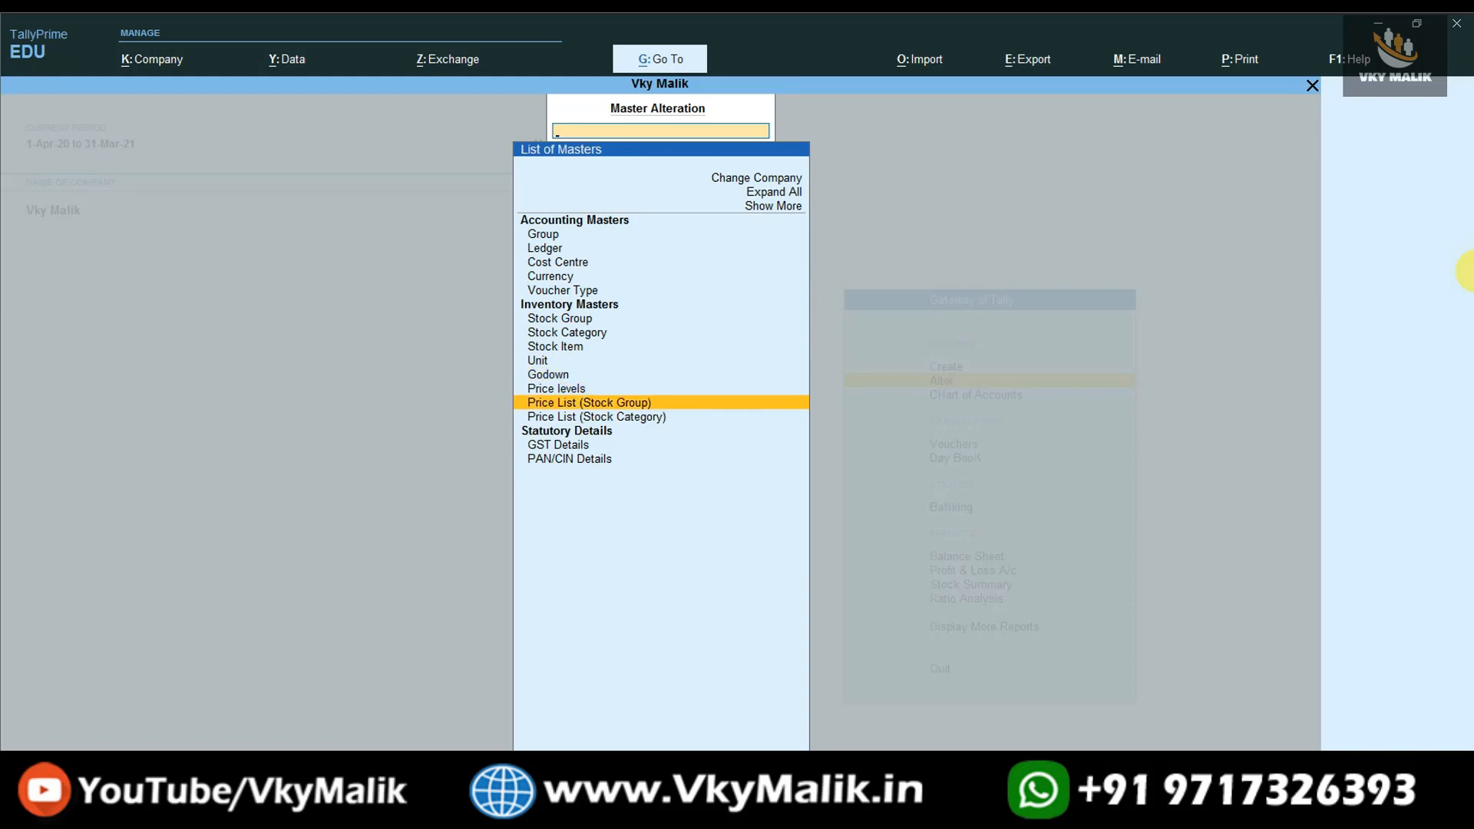
key(Return)
key(Down)
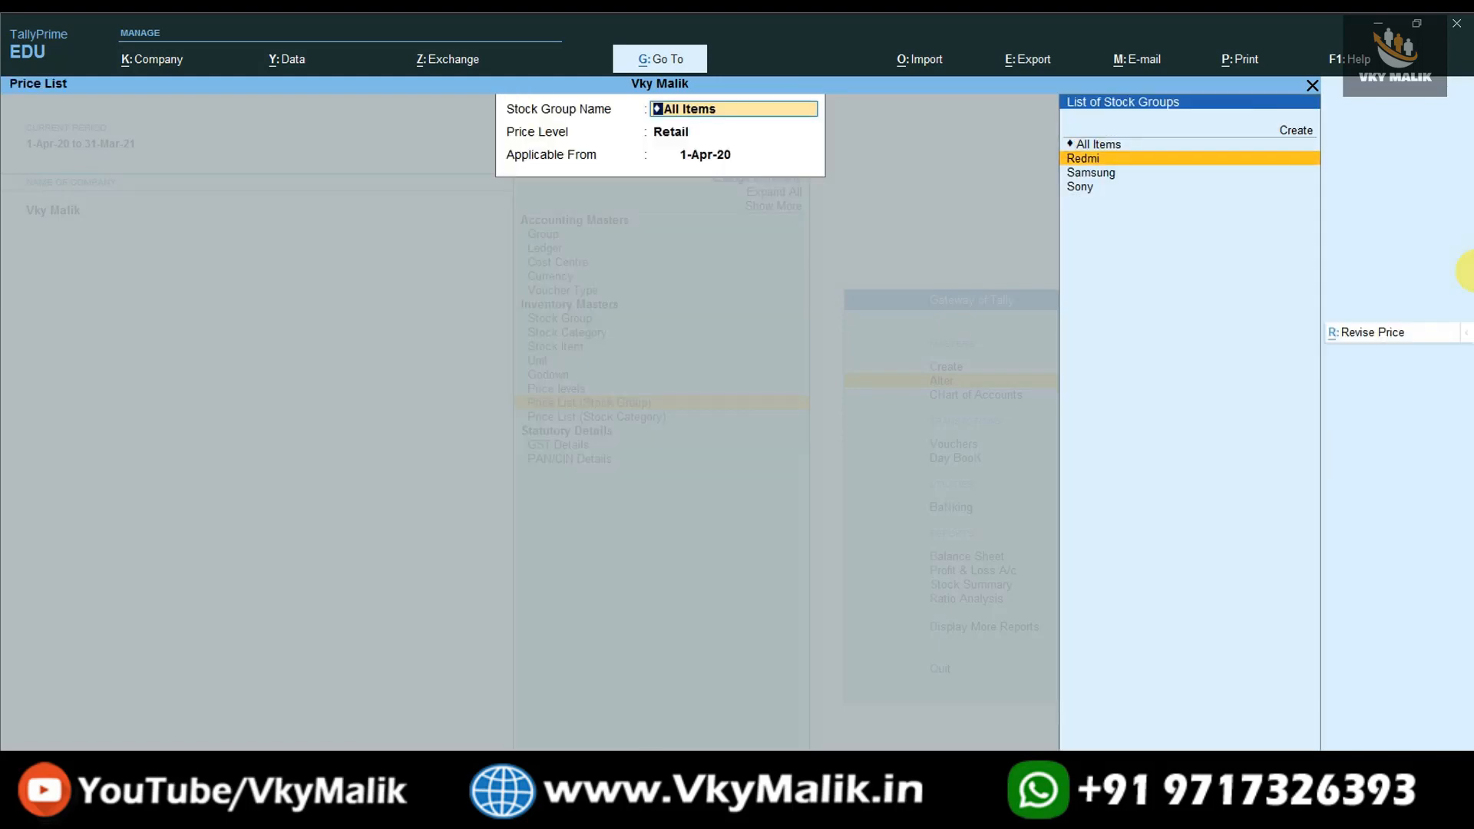
key(Return)
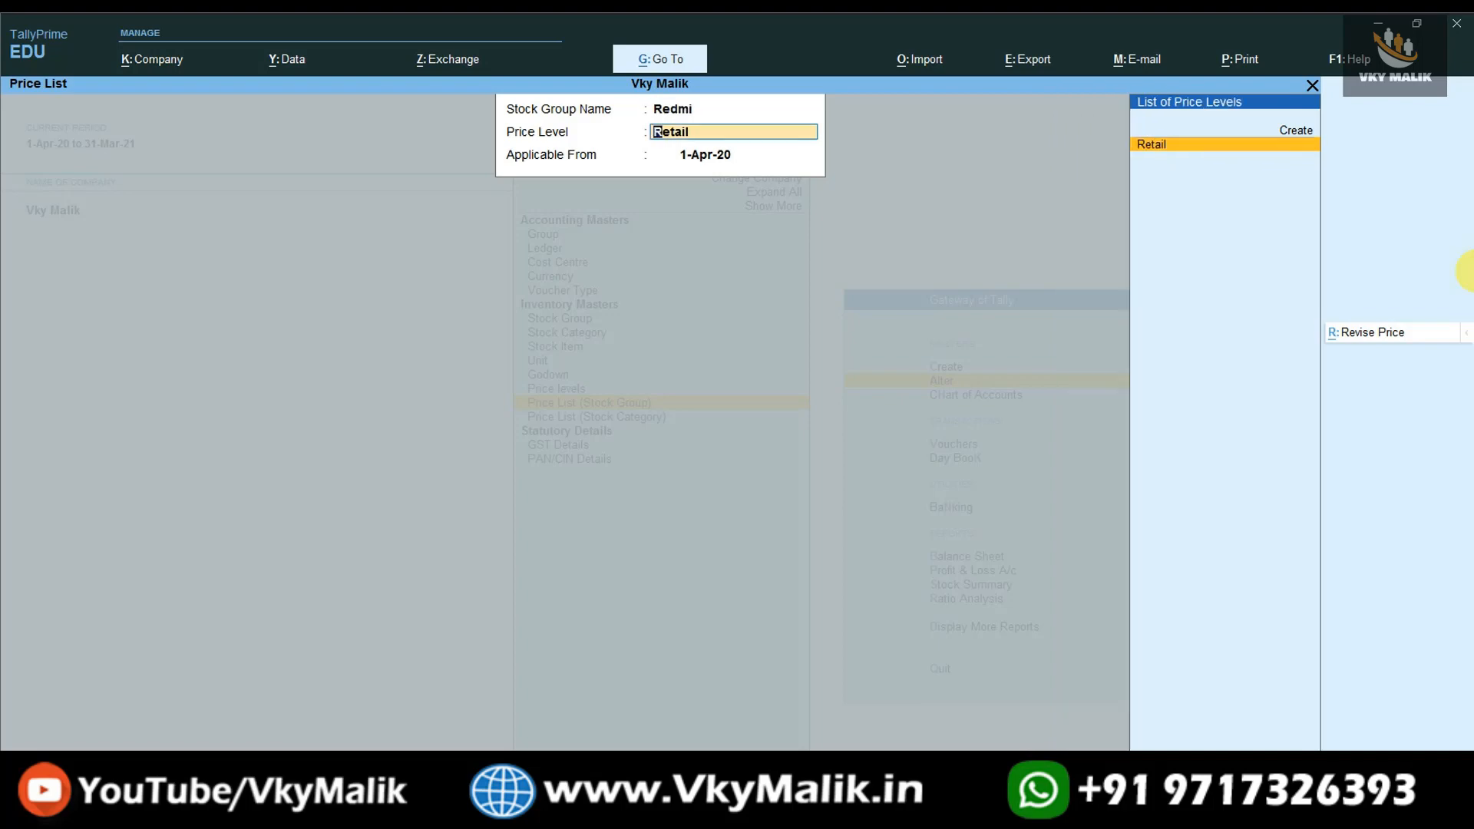
key(Return)
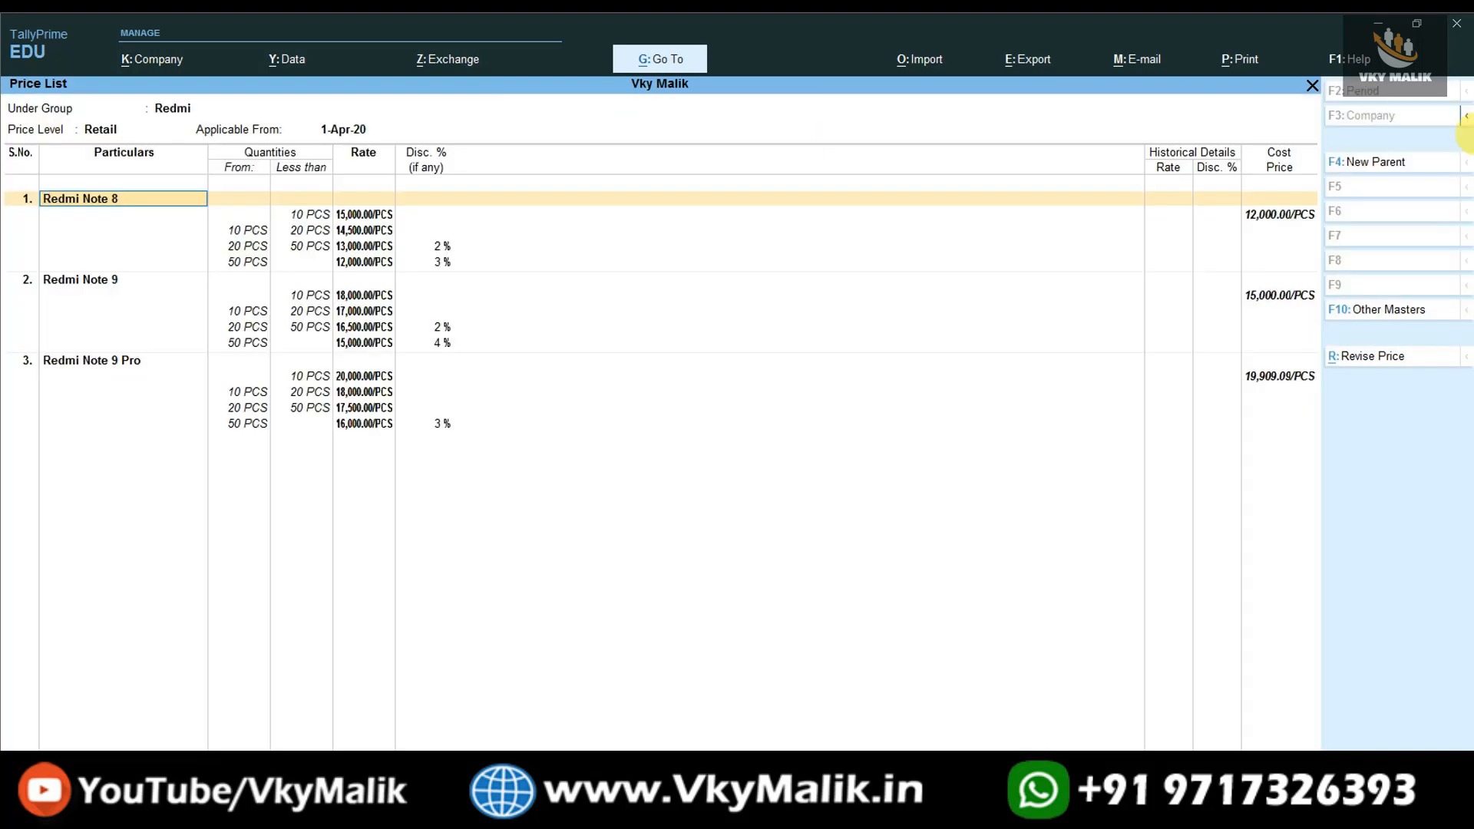
- Preview the printout of the current Redmi Retail price list, zoom in to read it, and leave the preview
click(1244, 59)
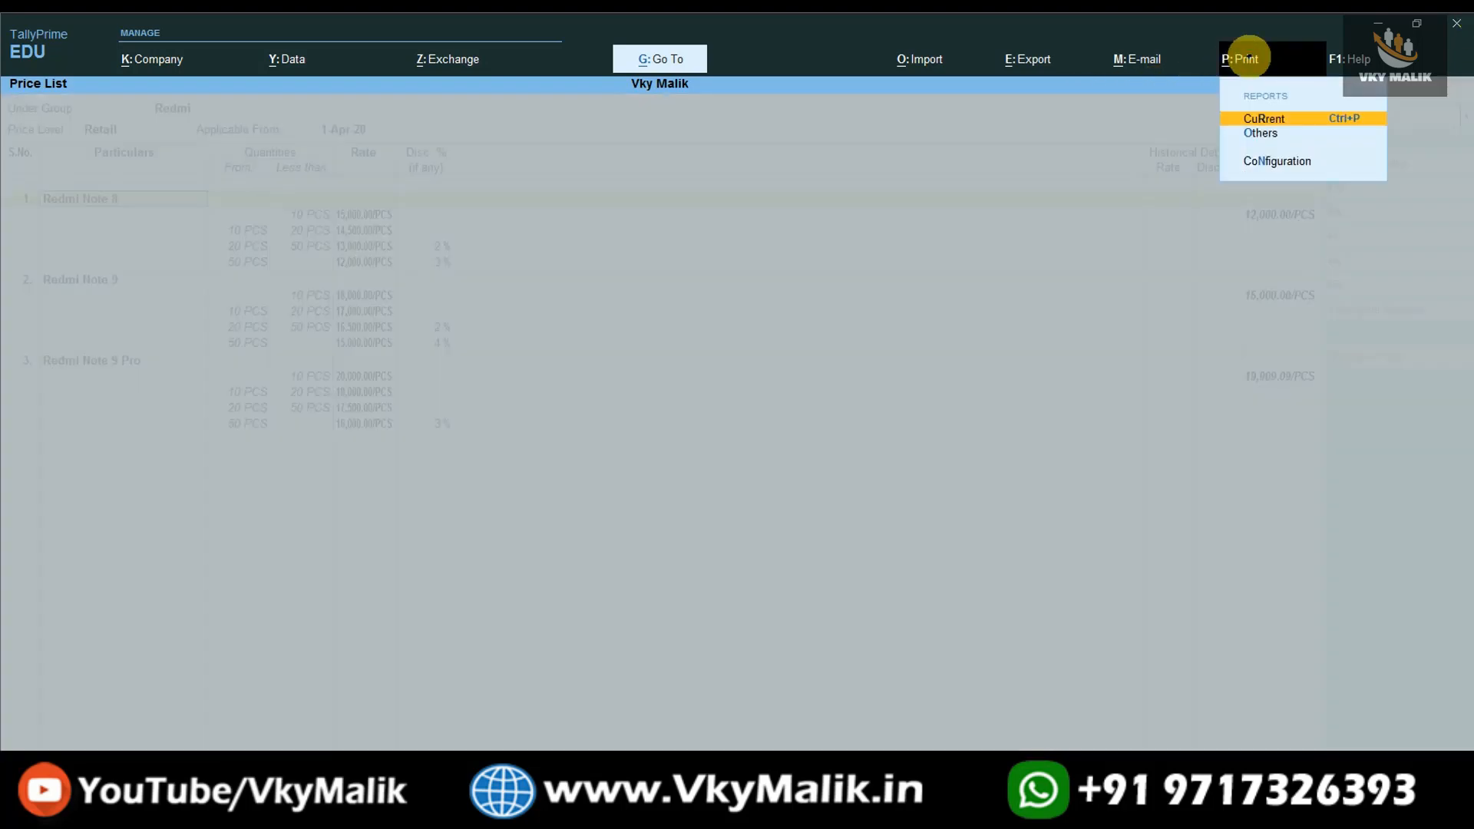
key(Return)
key(i)
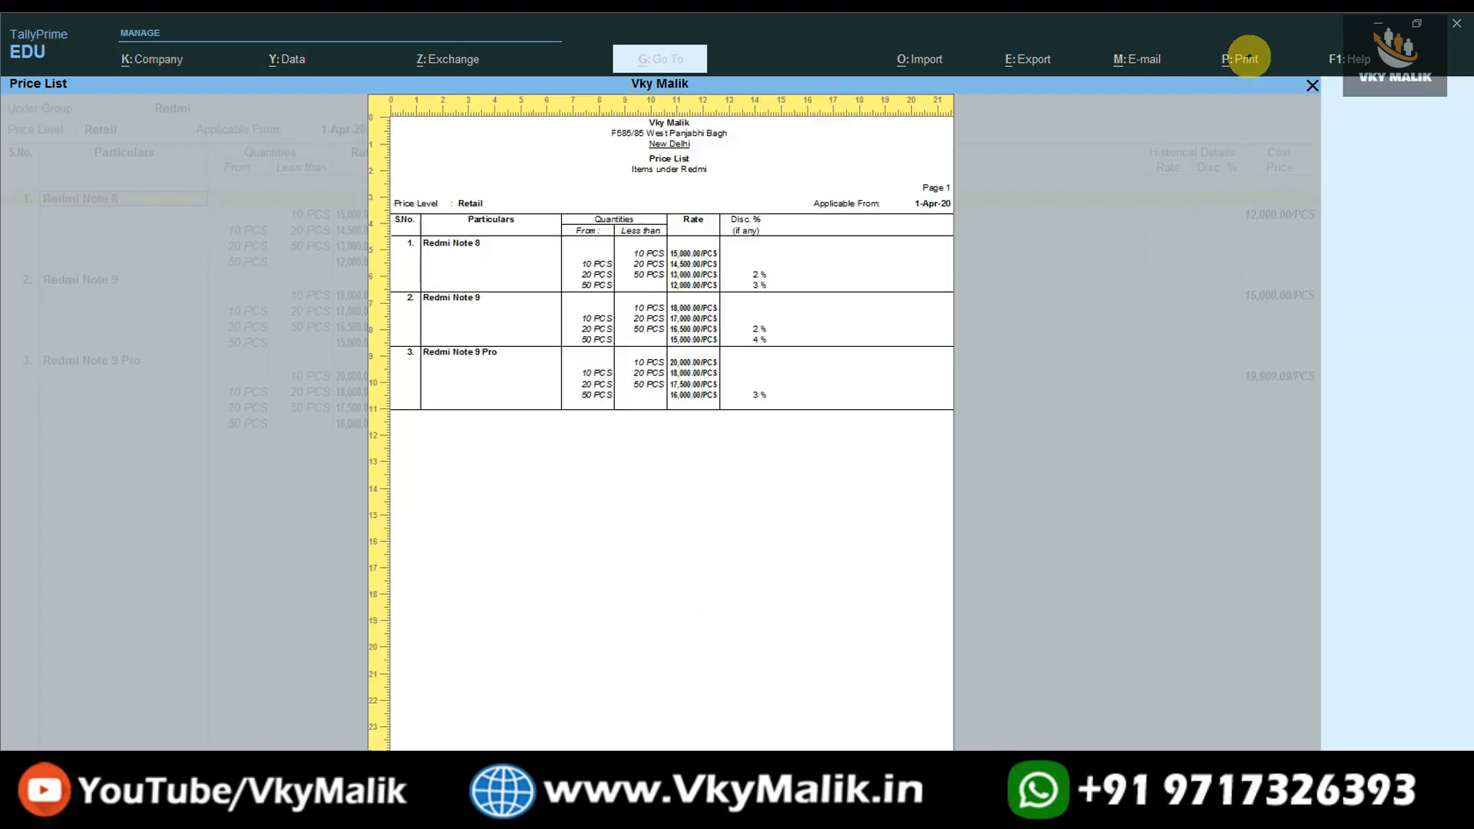
click(887, 795)
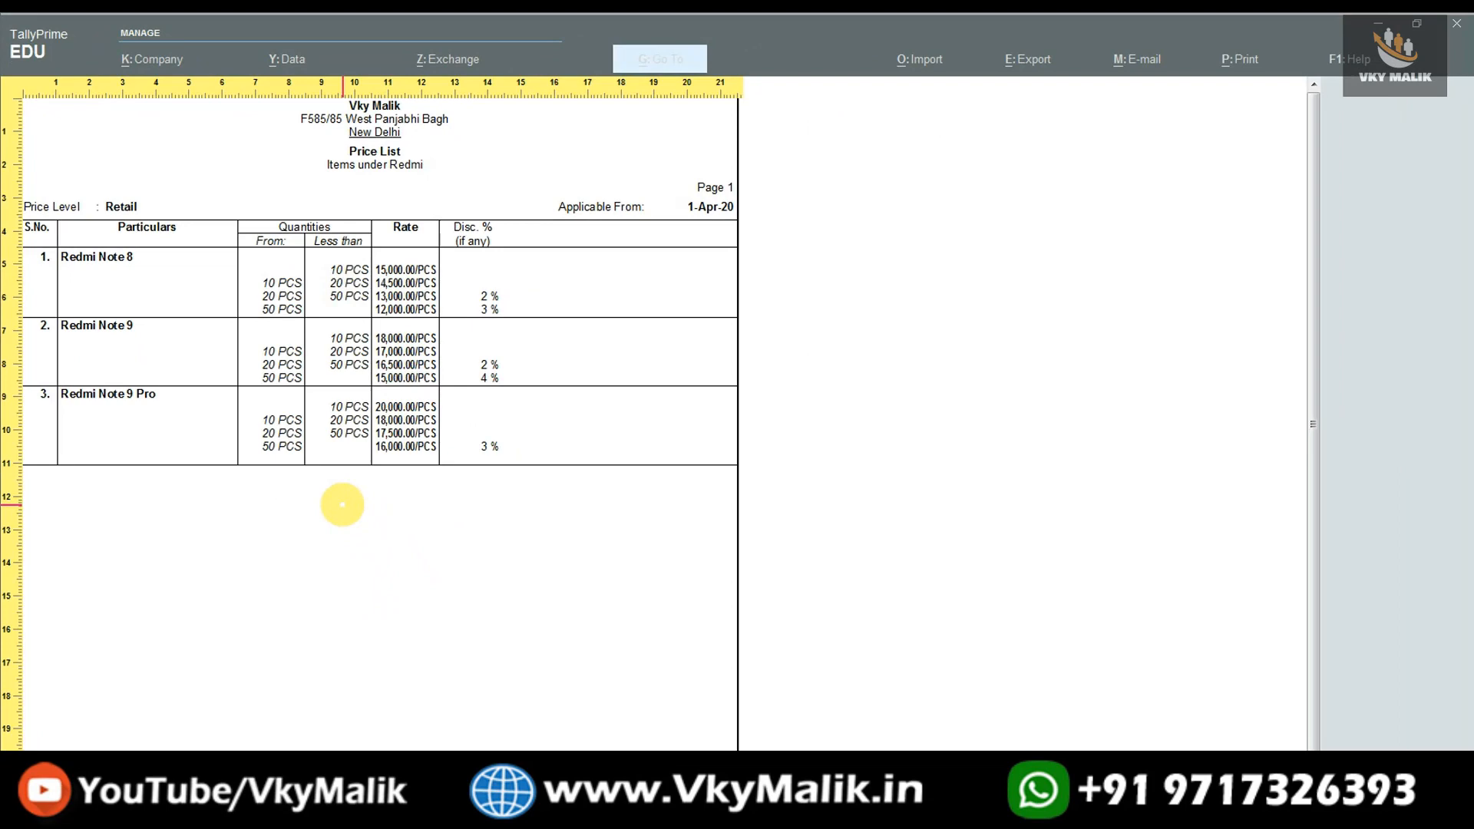
key(Escape)
key(Escape)
key(Escape)
key(Escape)
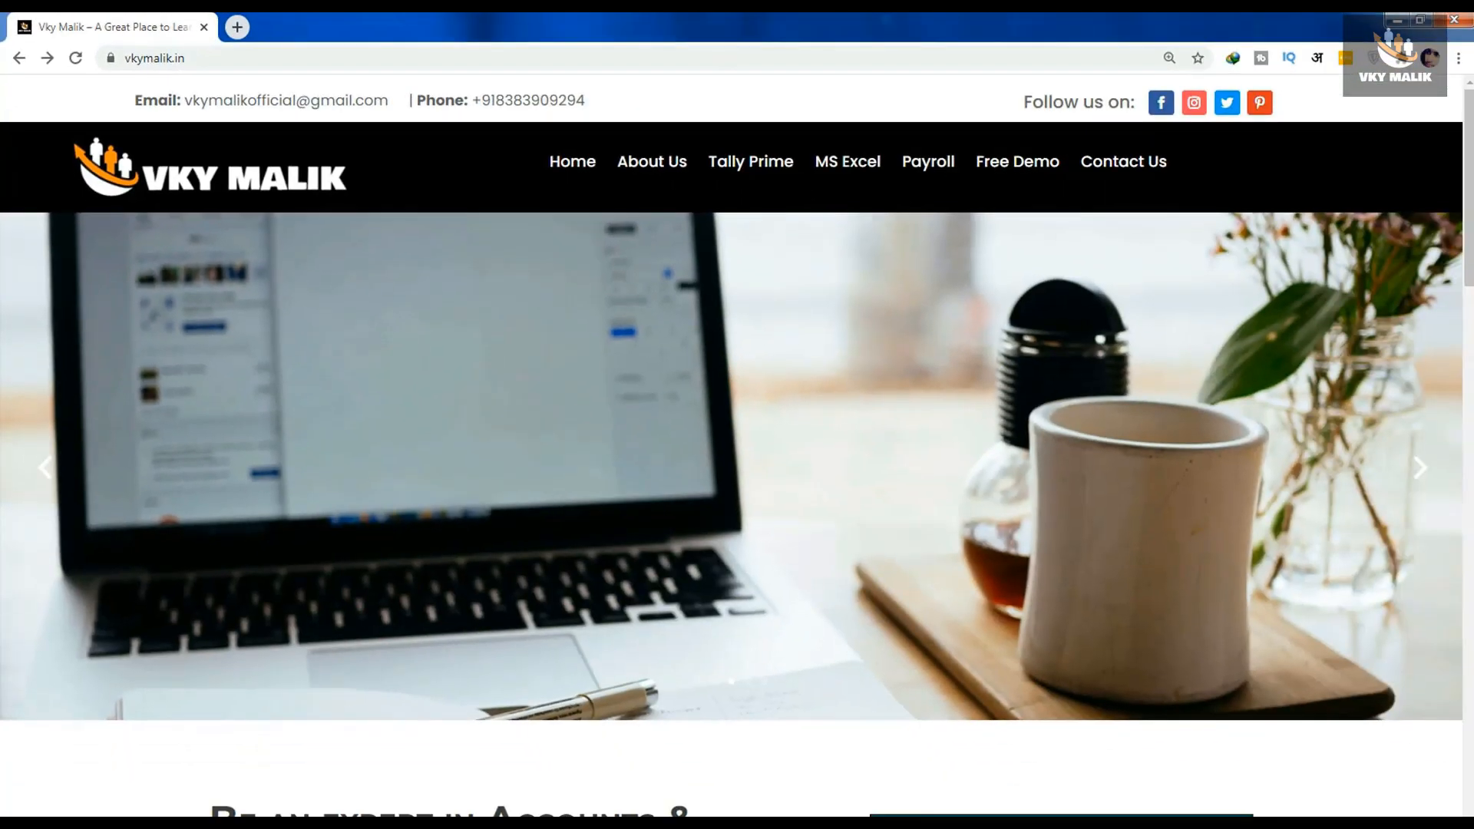
- On the vkymalik.in website in the browser, open the Tally Prime Full Course 2020 details and review its description and prerequisites
scroll(1052, 495, down, 12)
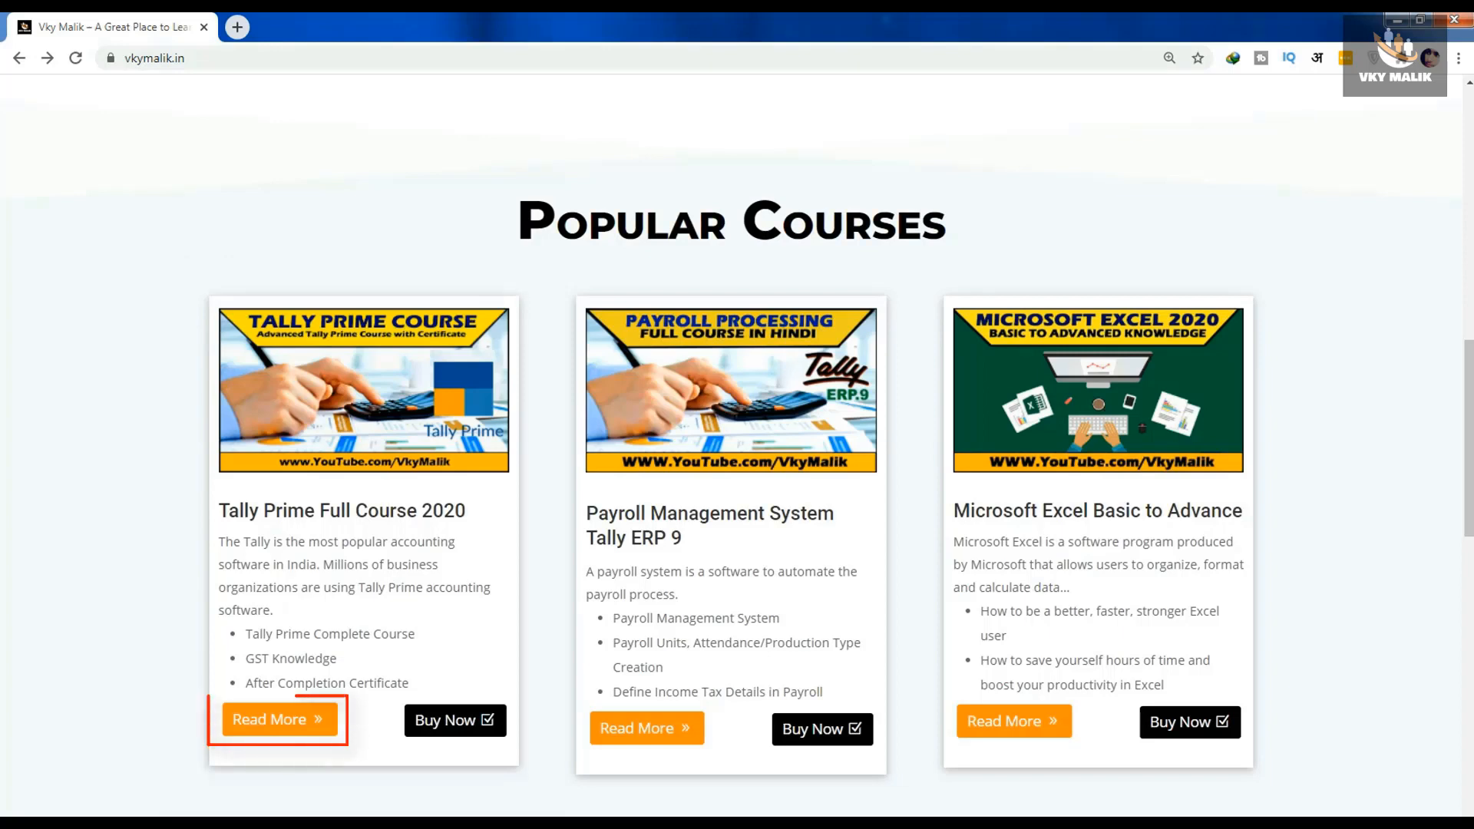
click(280, 721)
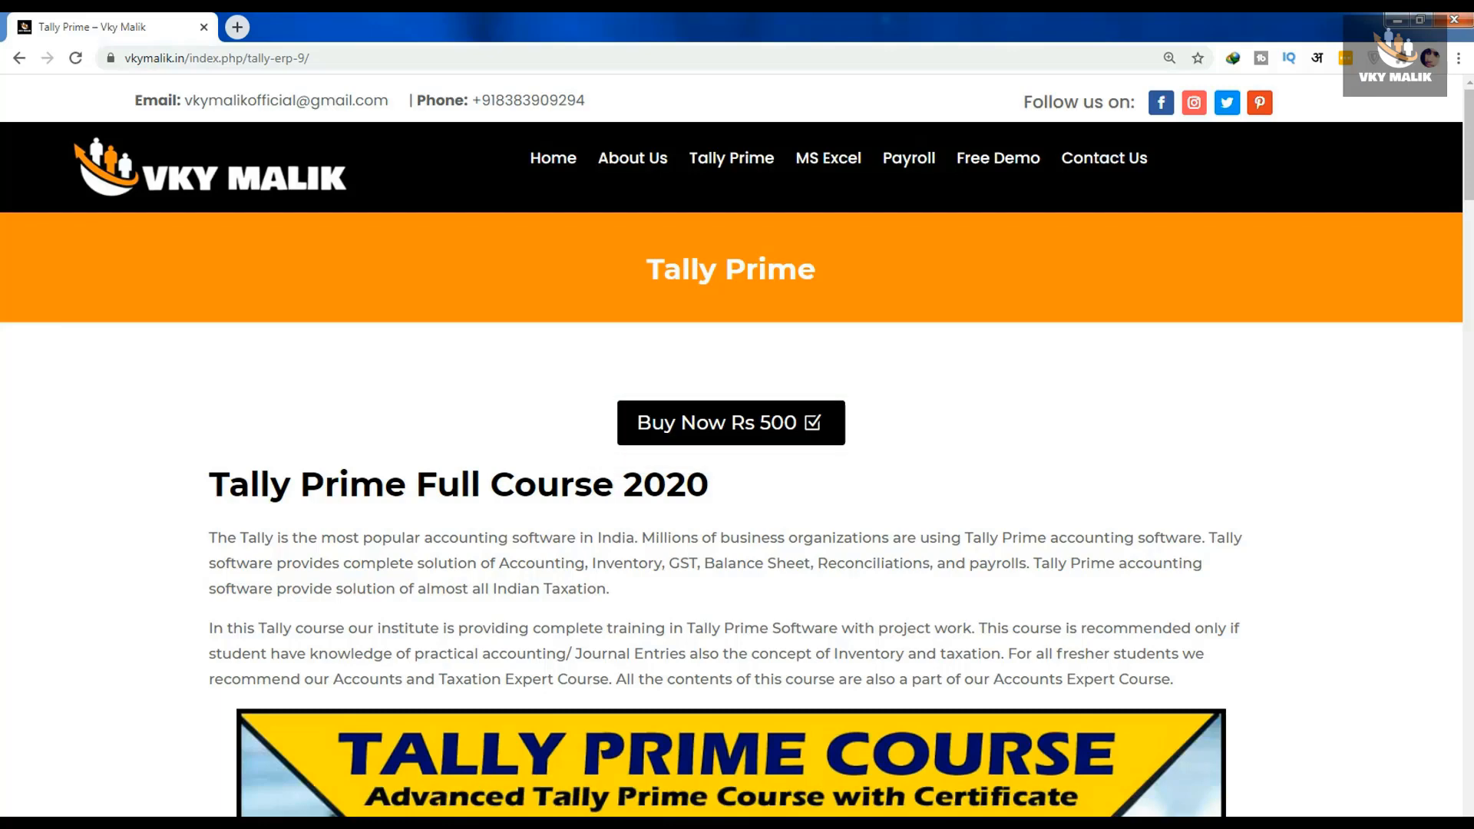
scroll(733, 446, down, 8)
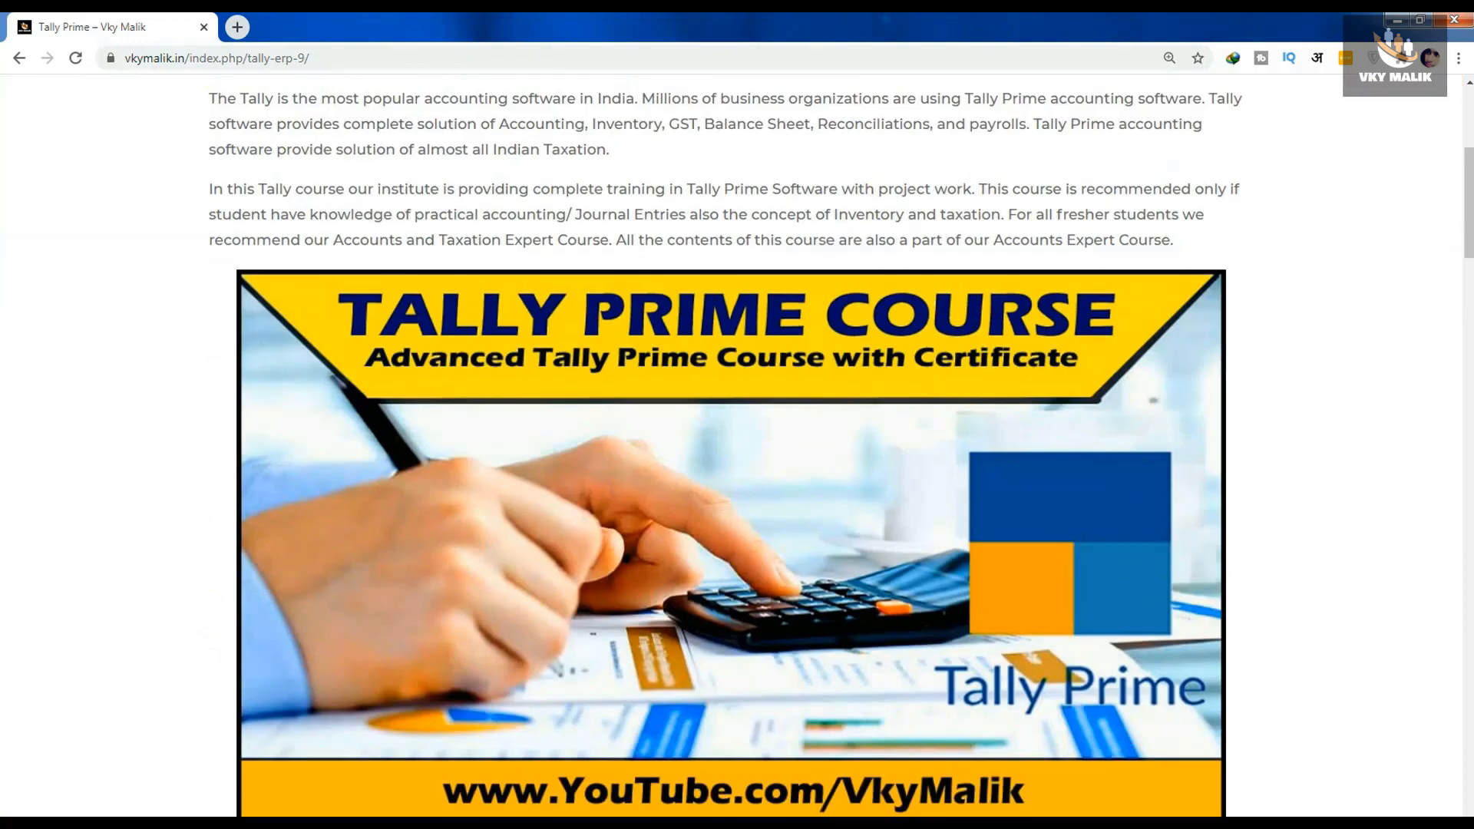
scroll(733, 446, down, 7)
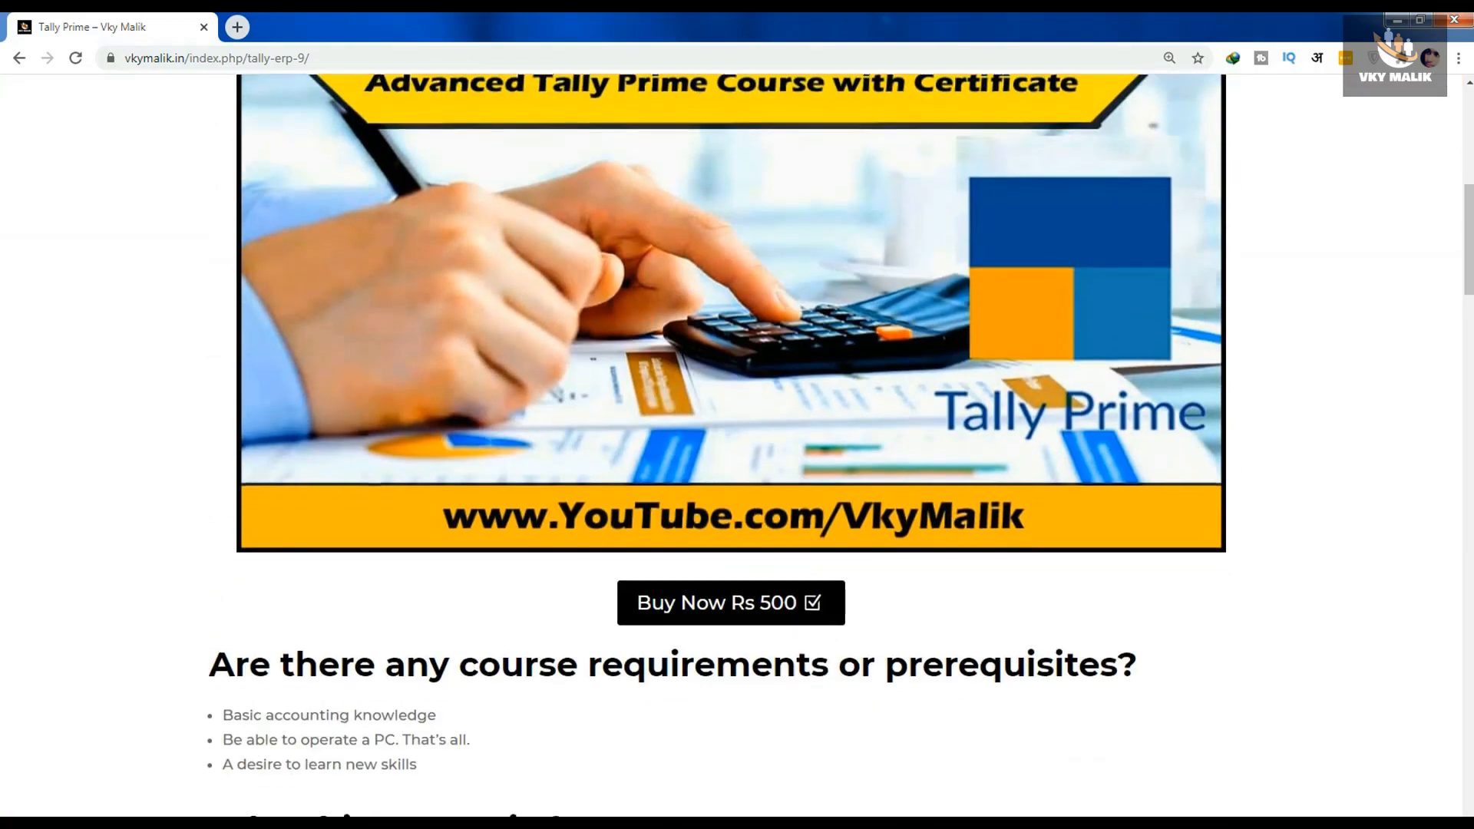
scroll(733, 446, down, 1)
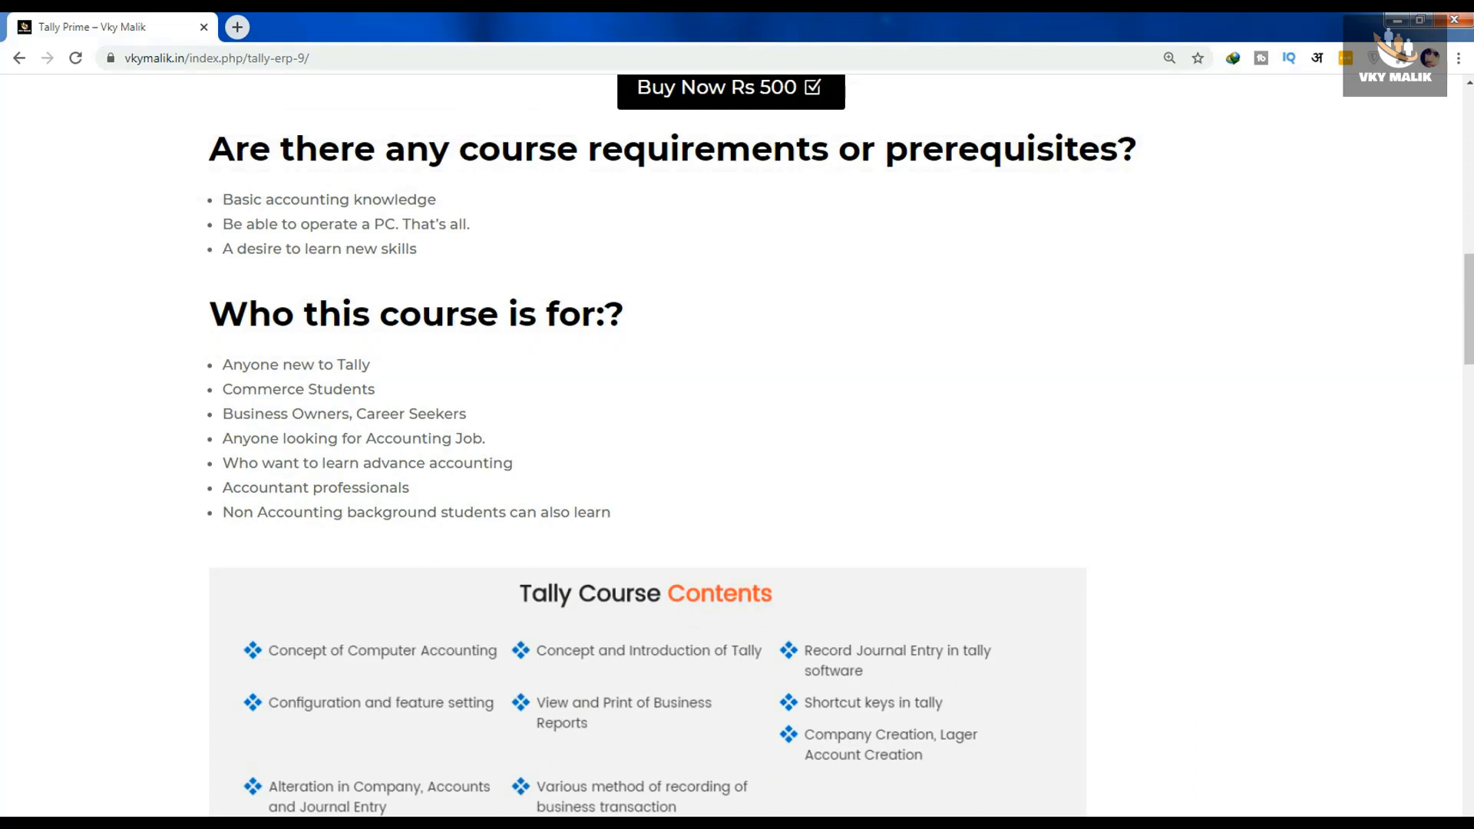
- Examine the course syllabus, covering the GST topics and the full list of Tally Prime videos
scroll(737, 446, down, 8)
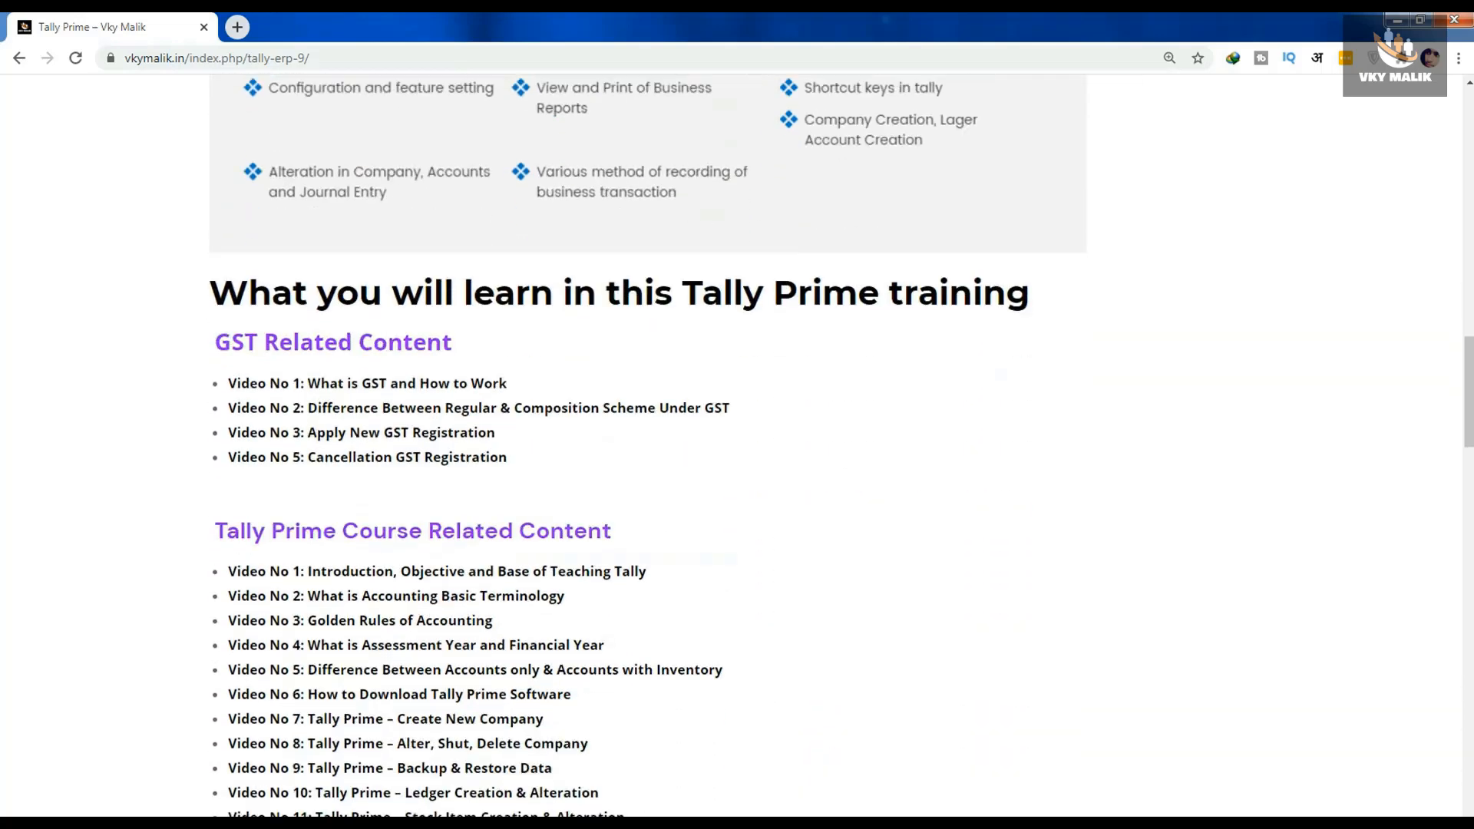
scroll(738, 446, down, 1)
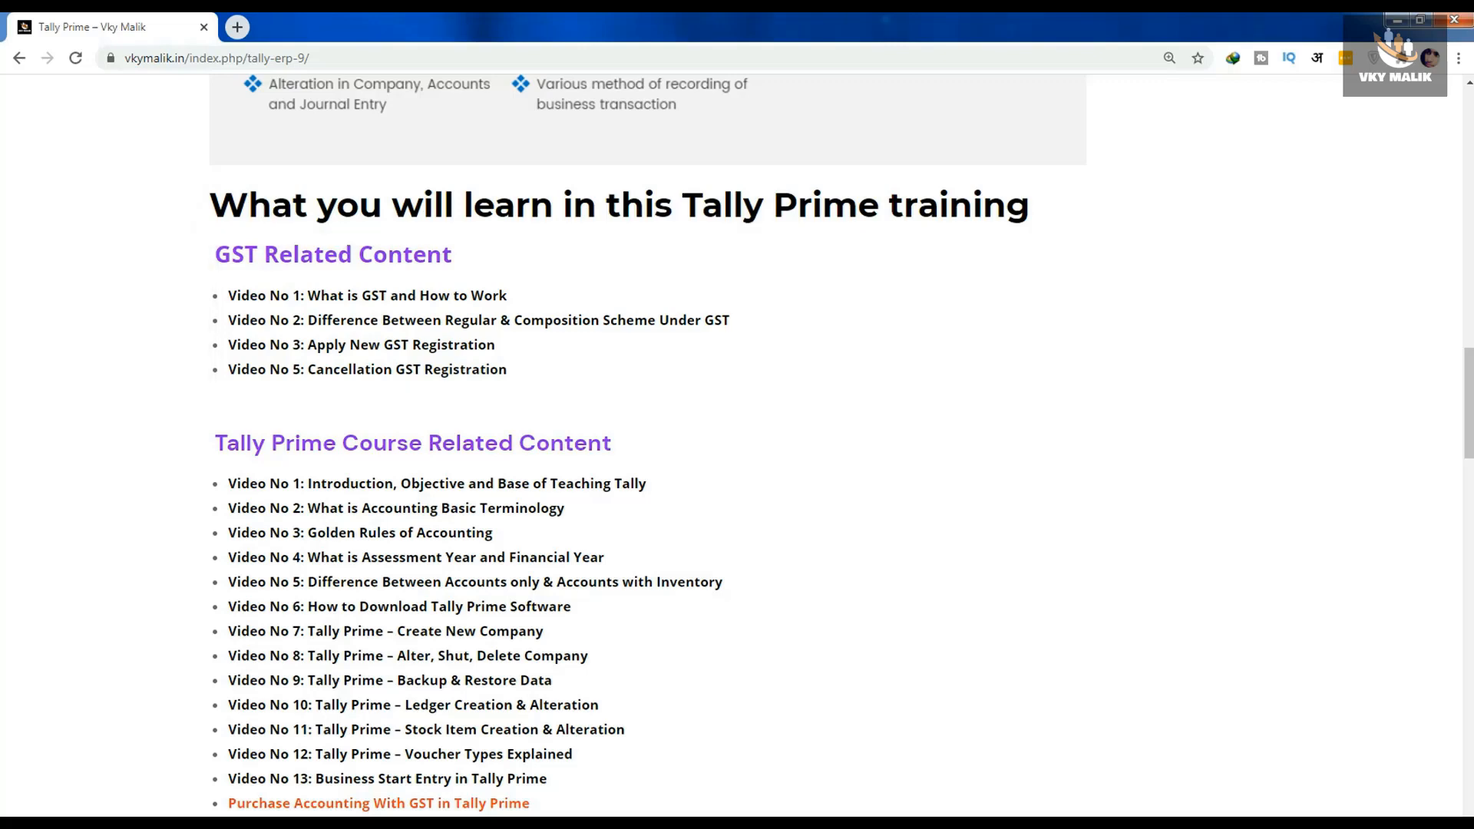
scroll(737, 446, down, 1)
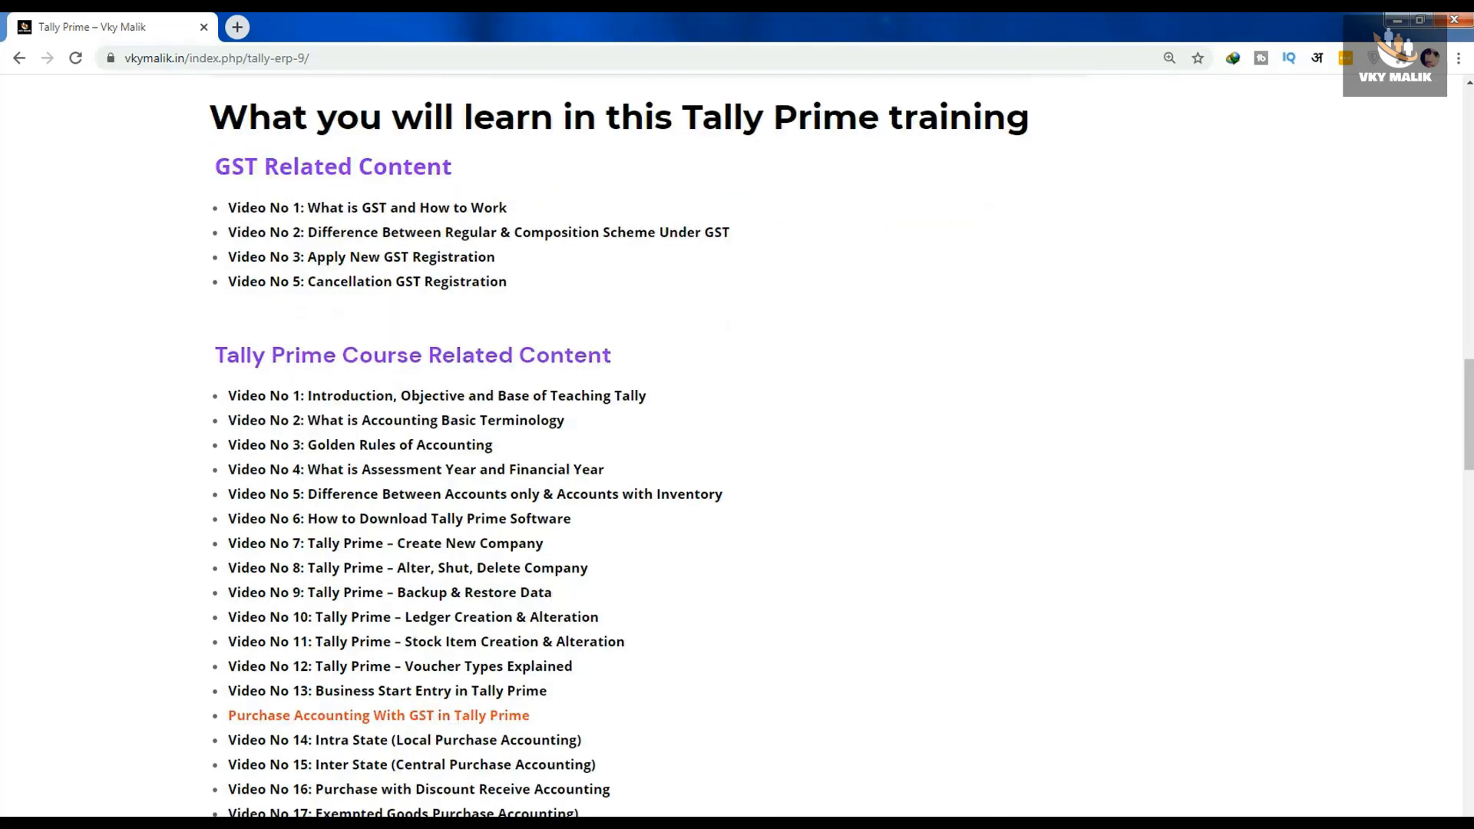
scroll(737, 446, down, 3)
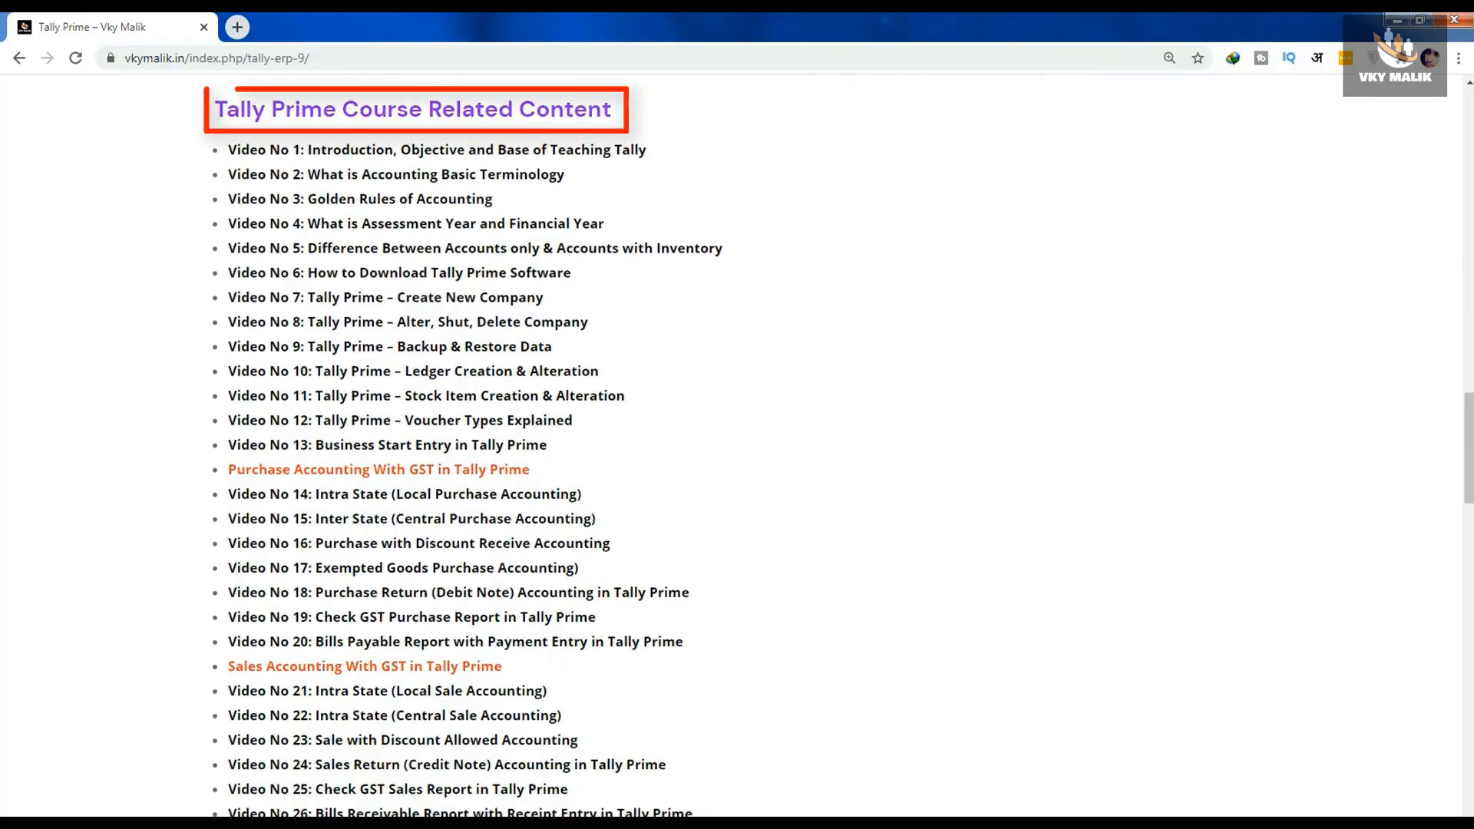
scroll(737, 445, down, 4)
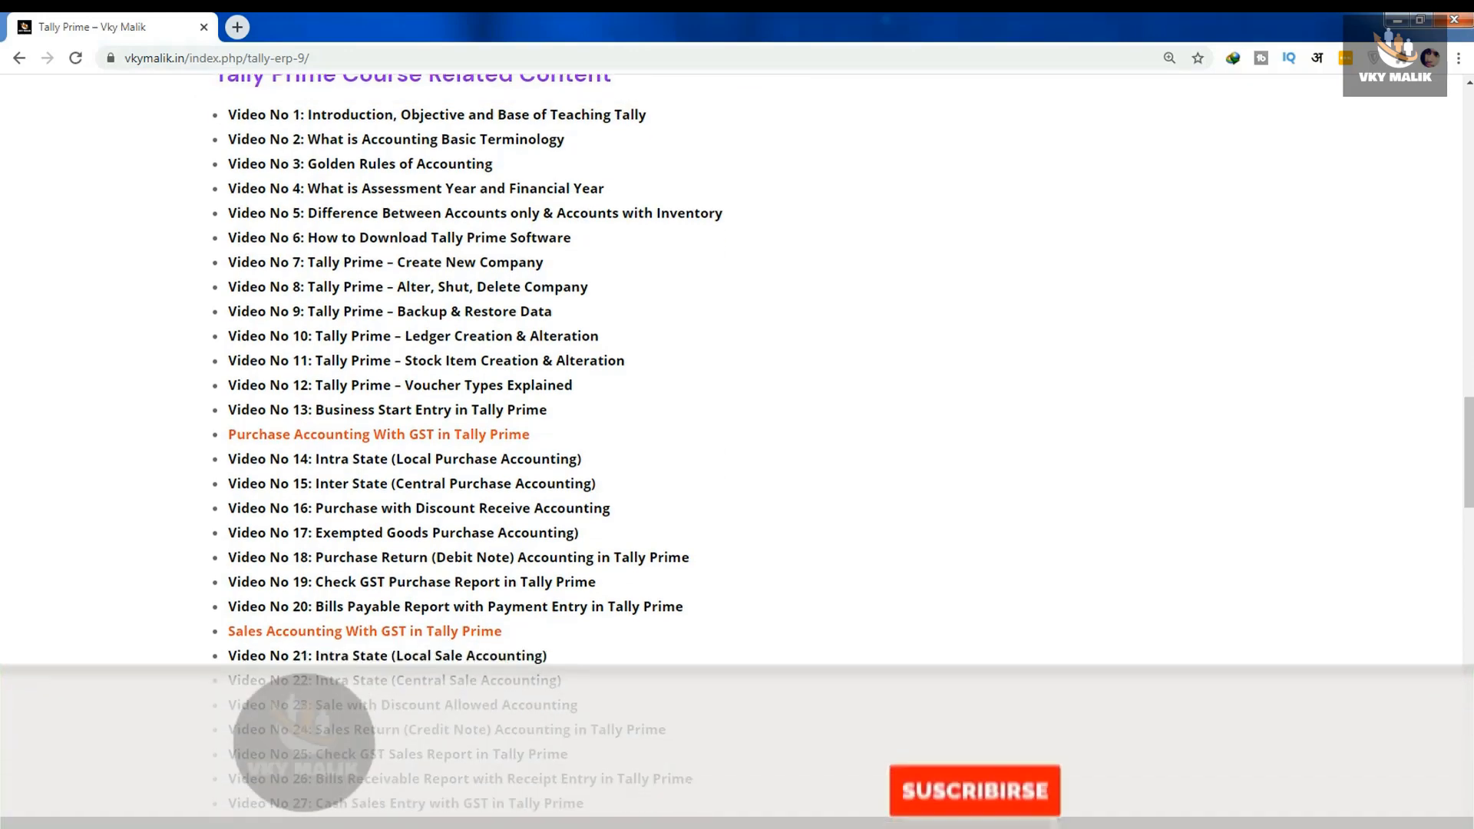
scroll(737, 445, down, 8)
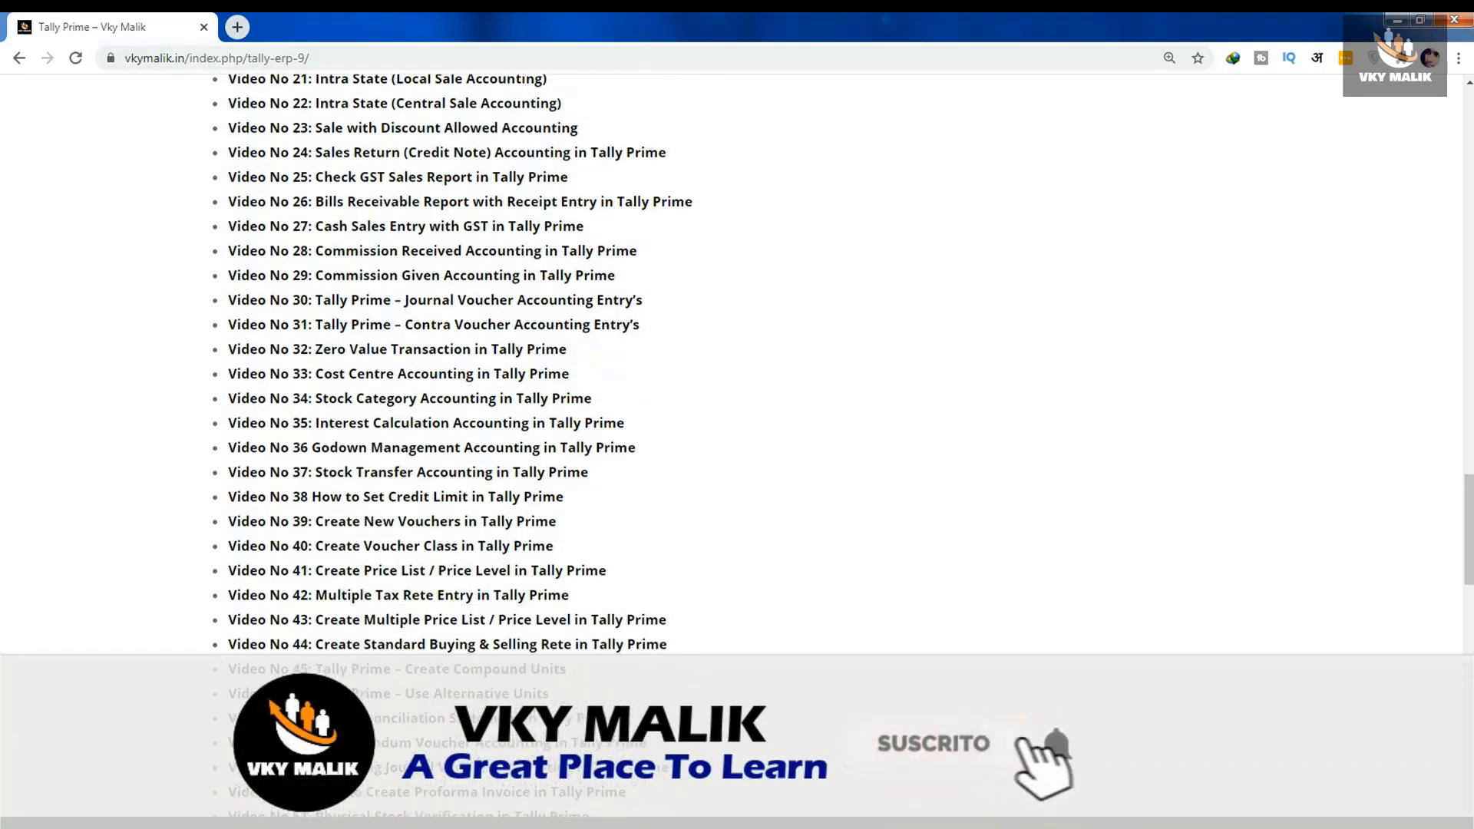
scroll(738, 446, down, 5)
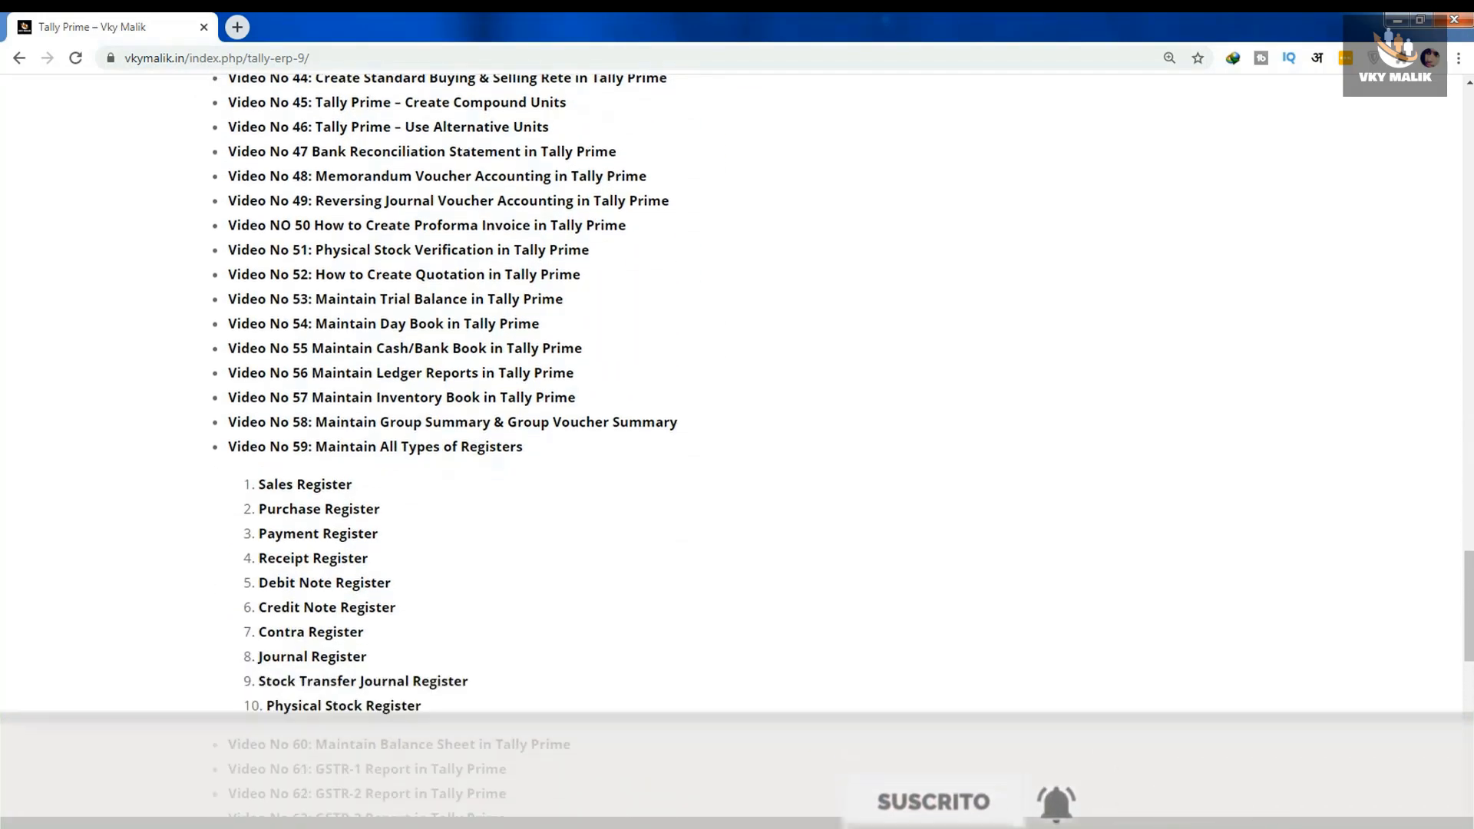
scroll(737, 445, down, 4)
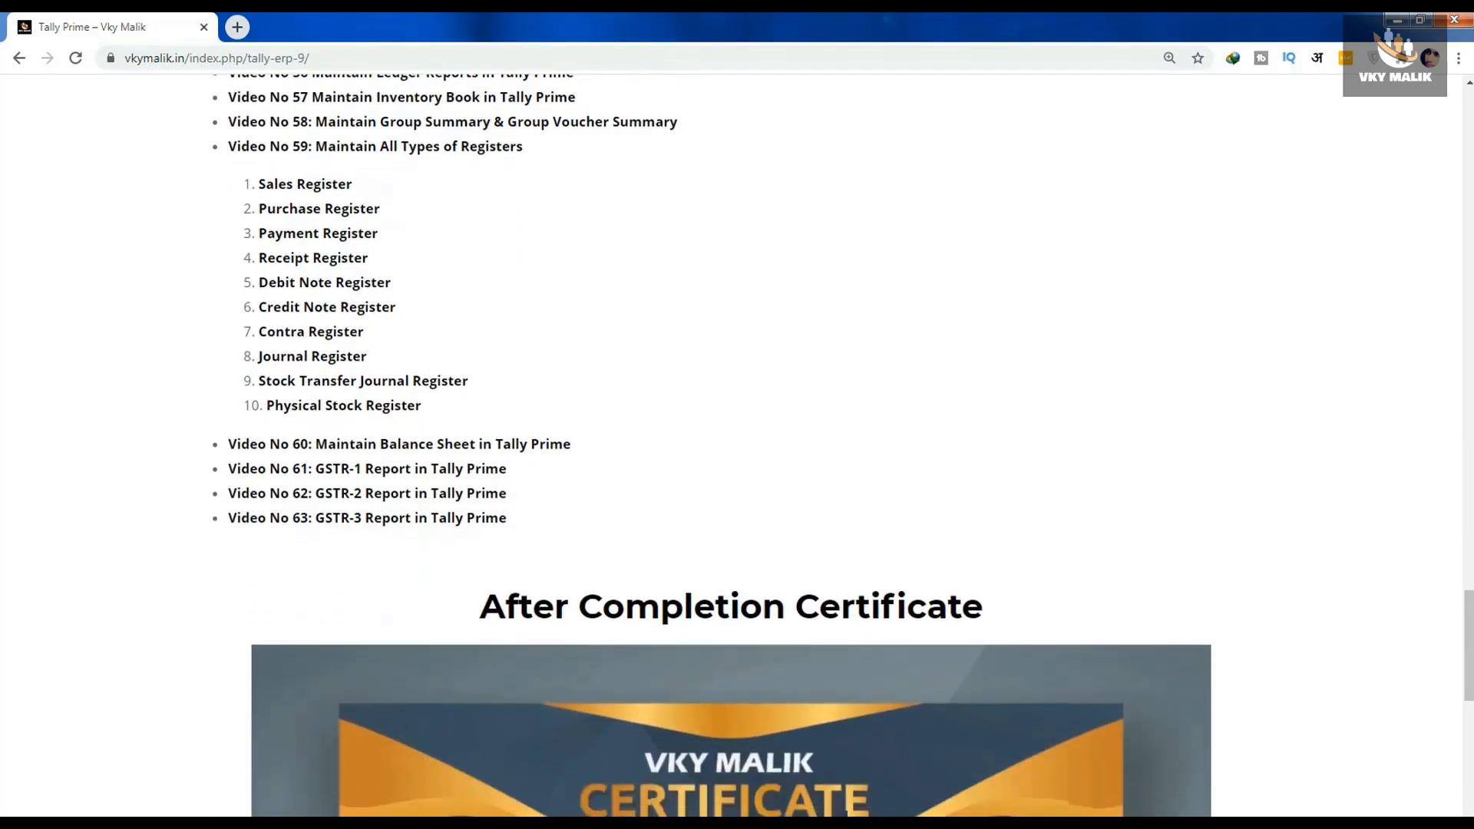
- Review the sample completion certificate and the free demo classes, and return to the course banner and purchase option
scroll(738, 446, down, 4)
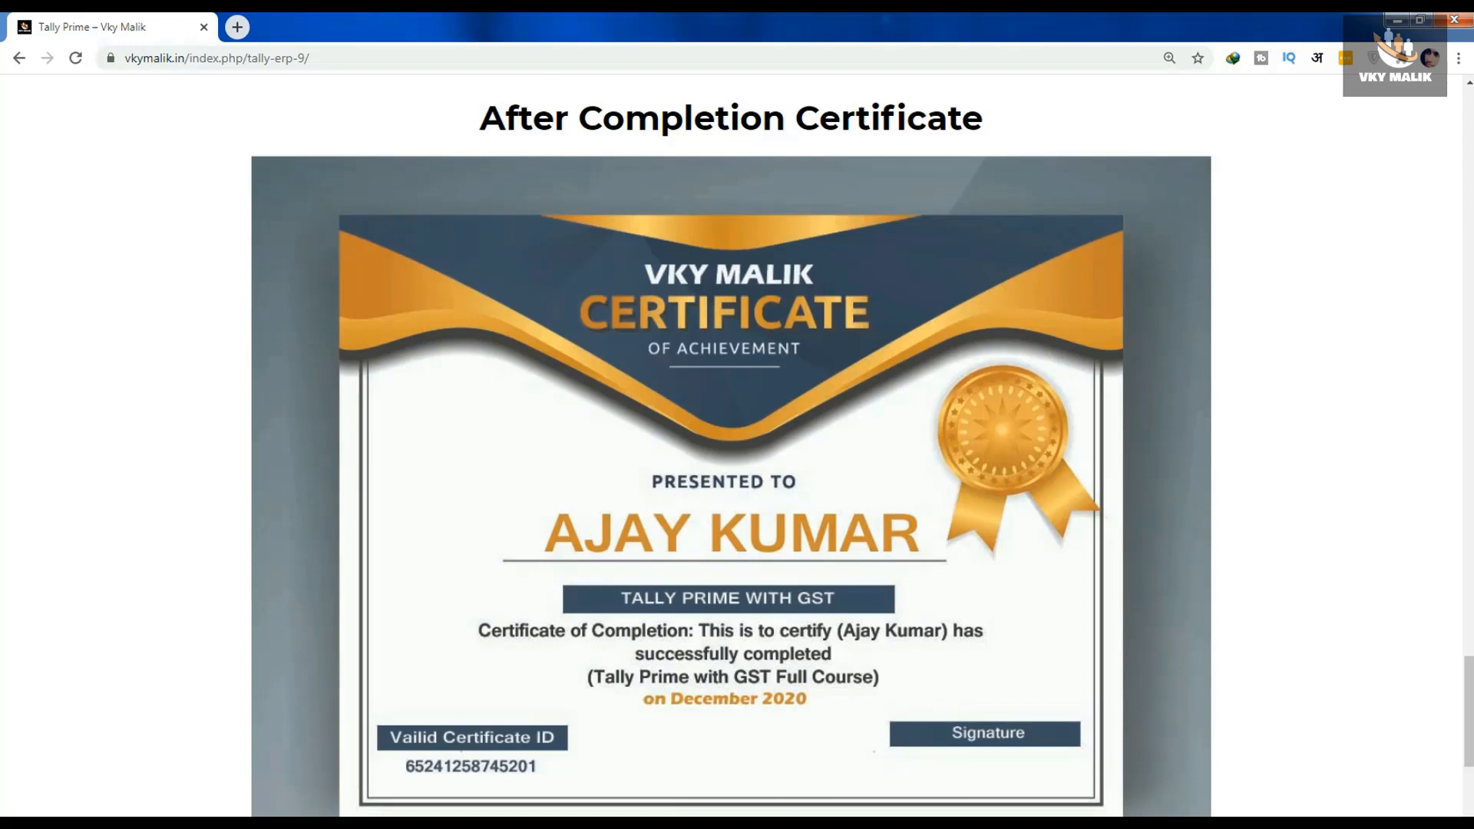
scroll(732, 446, down, 10)
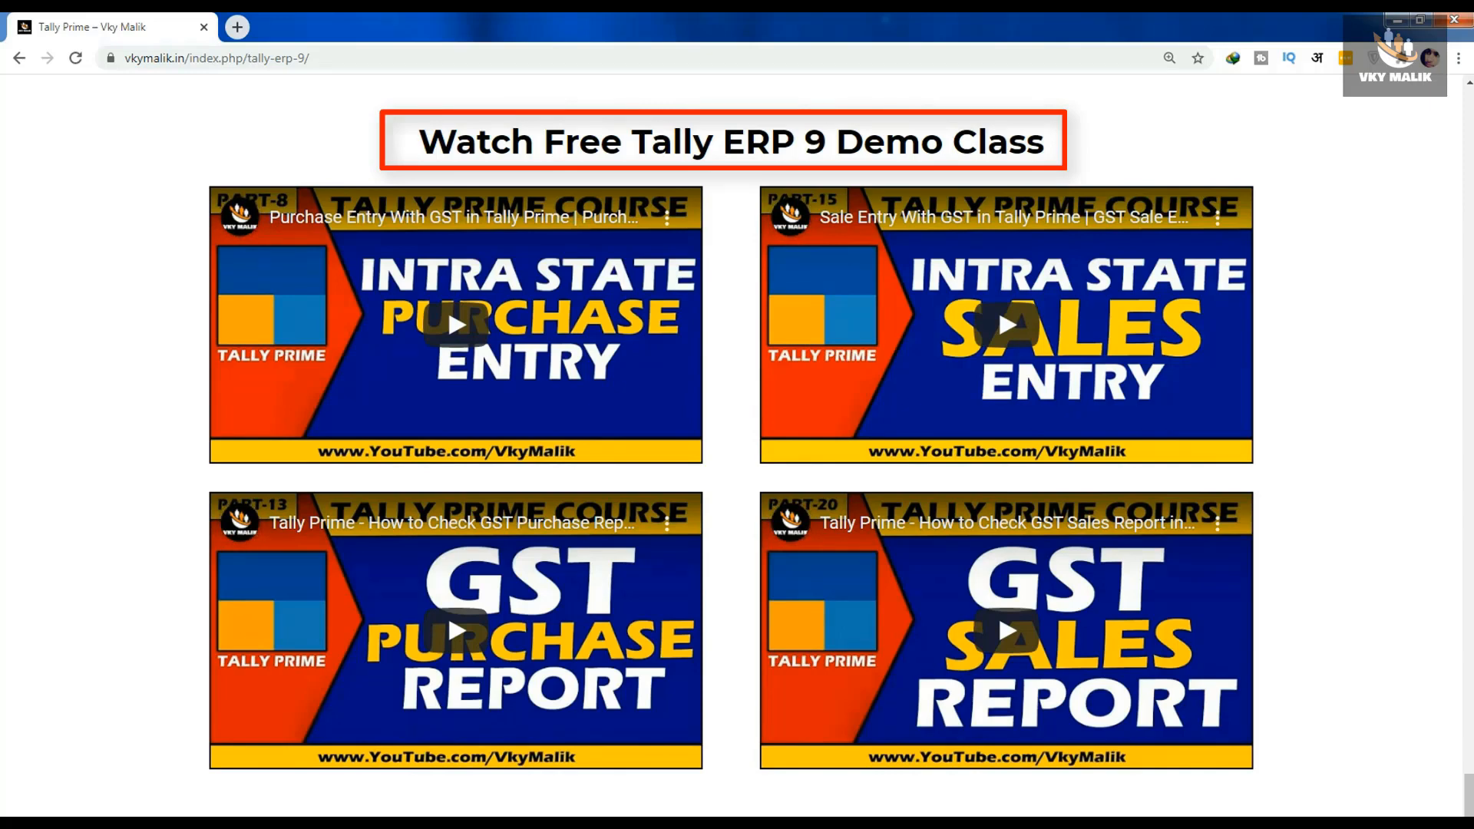
scroll(446, 610, up, 8)
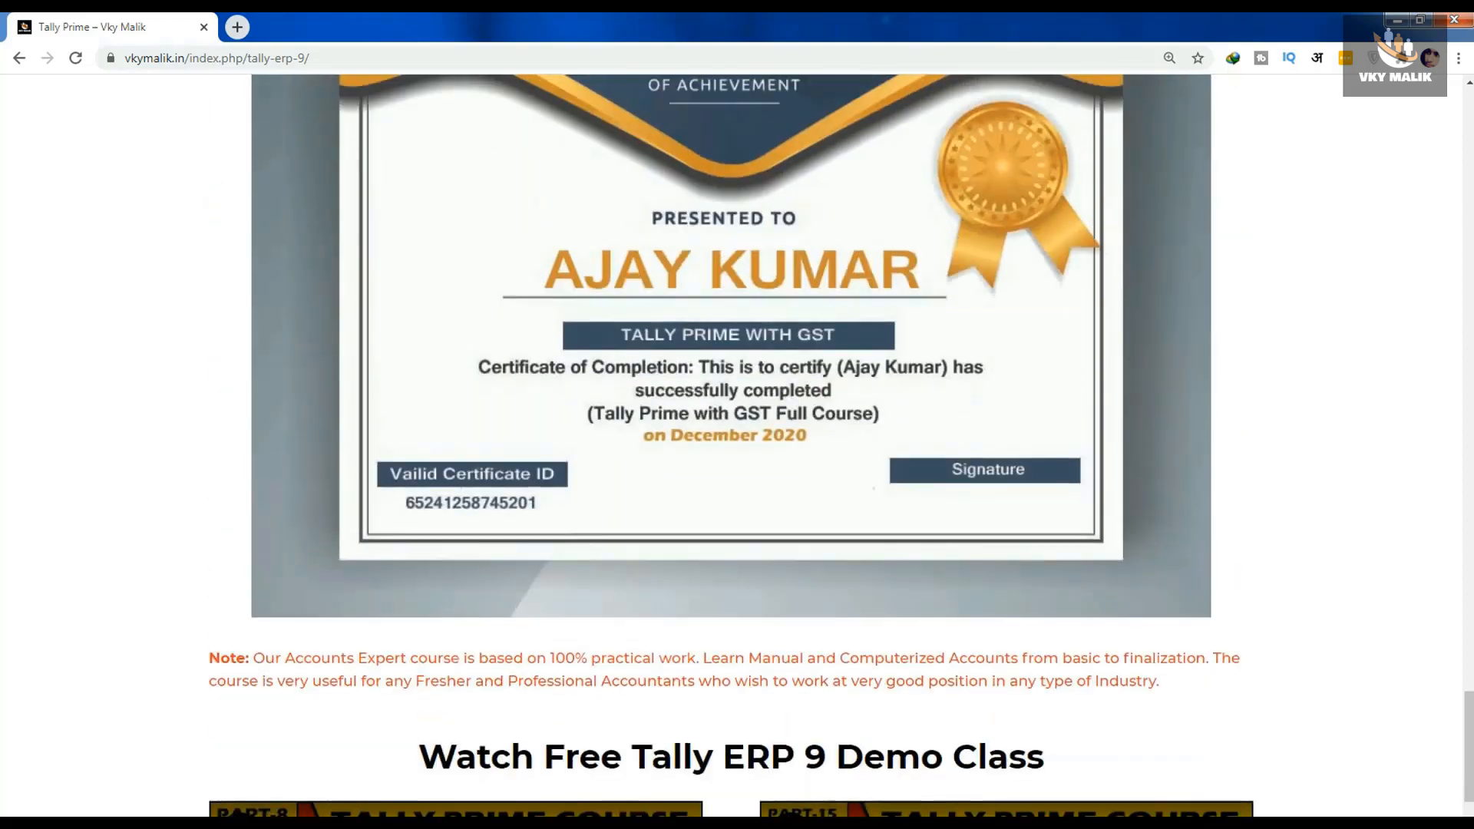
scroll(447, 609, up, 3)
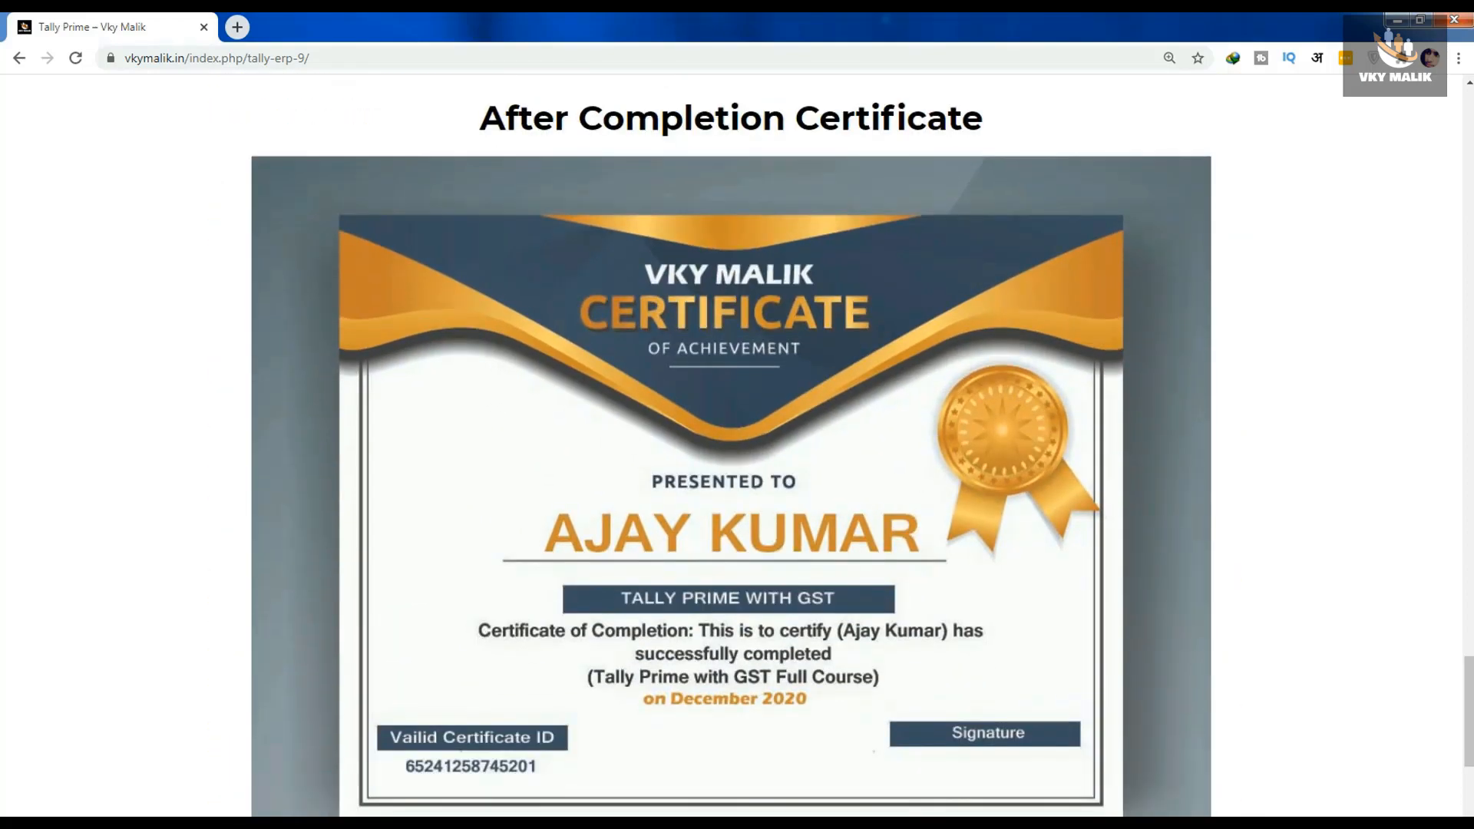
scroll(732, 446, up, 20)
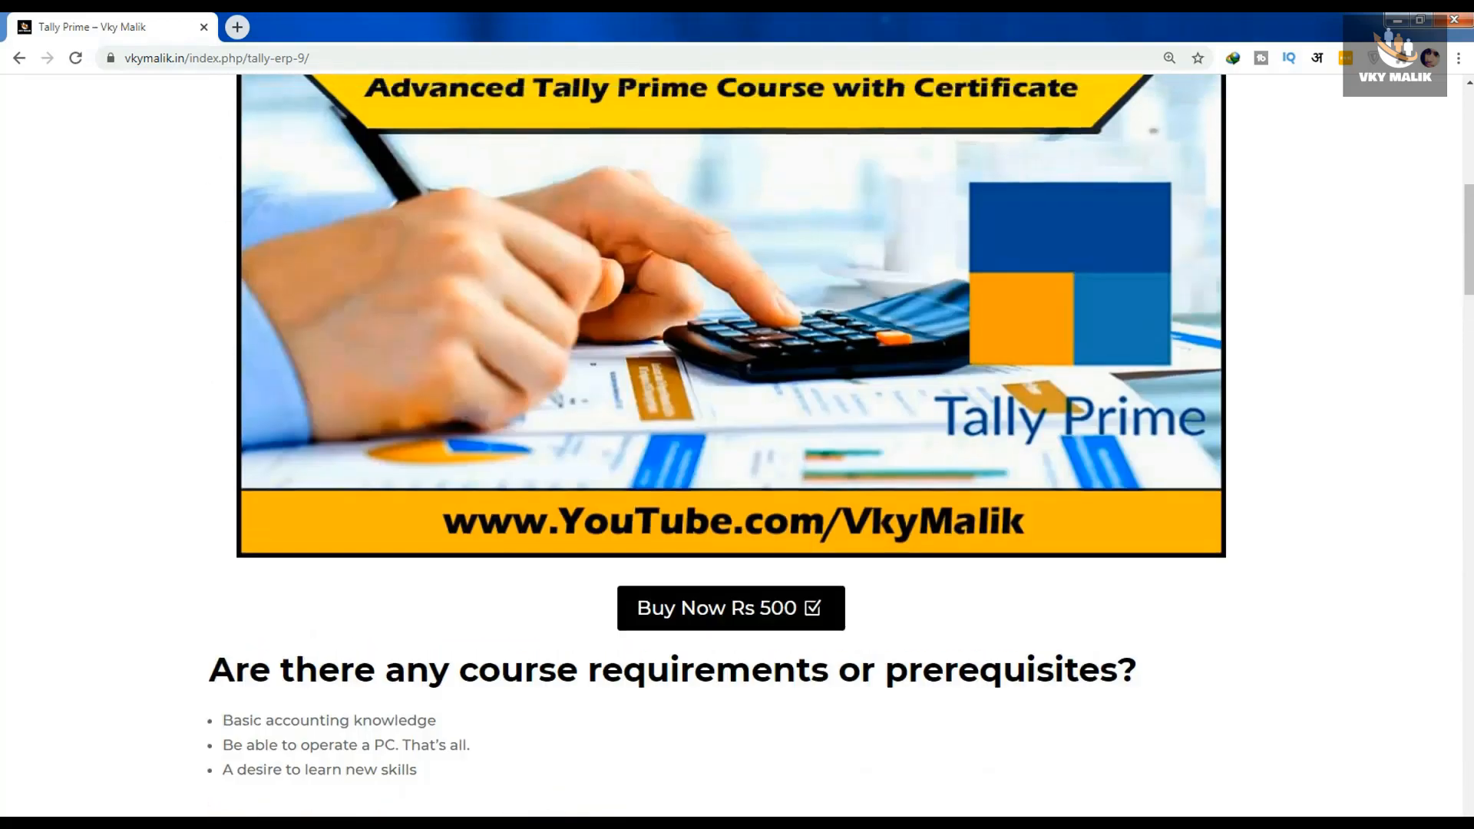
scroll(732, 446, up, 2)
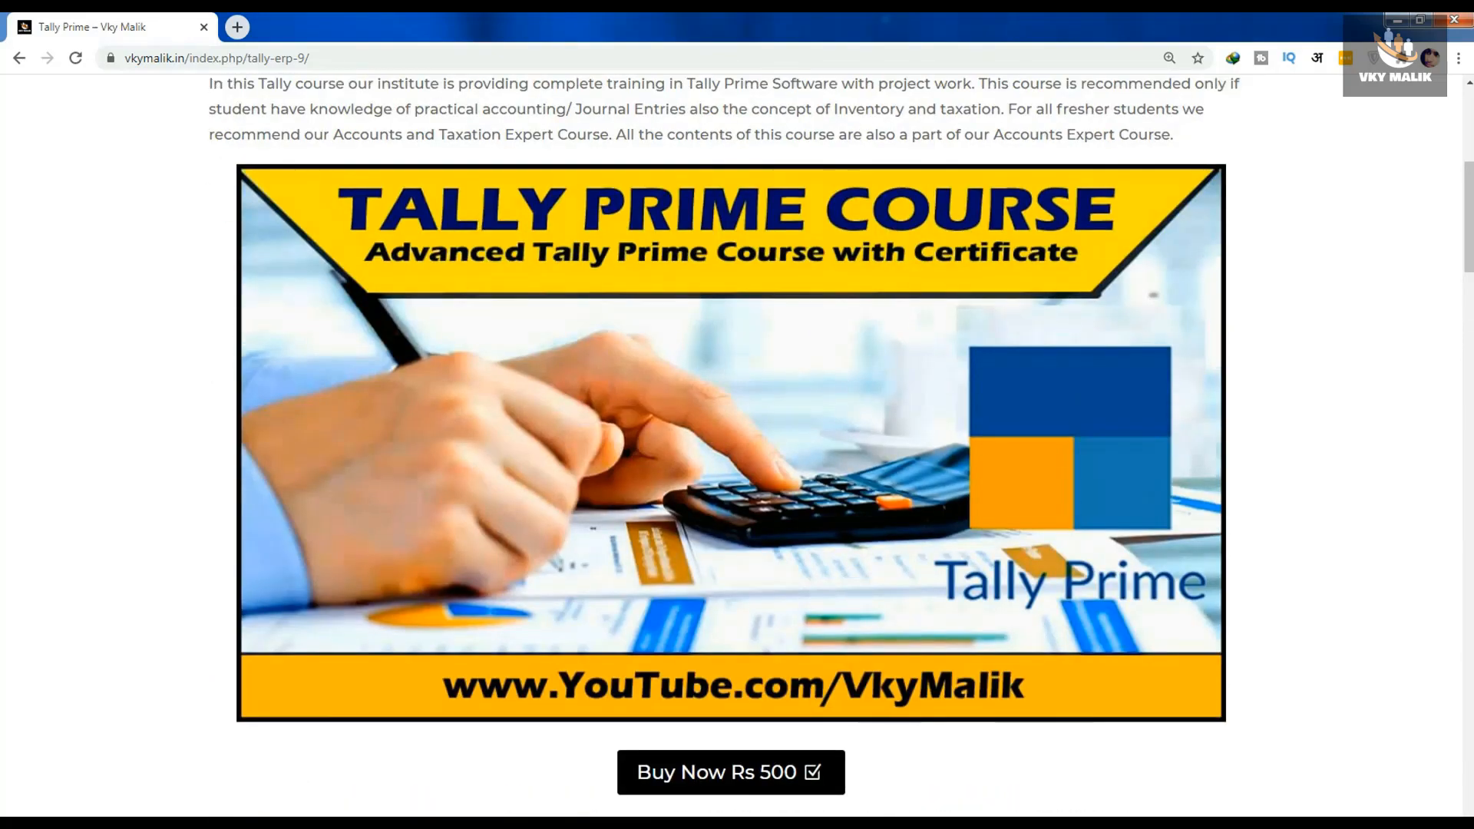